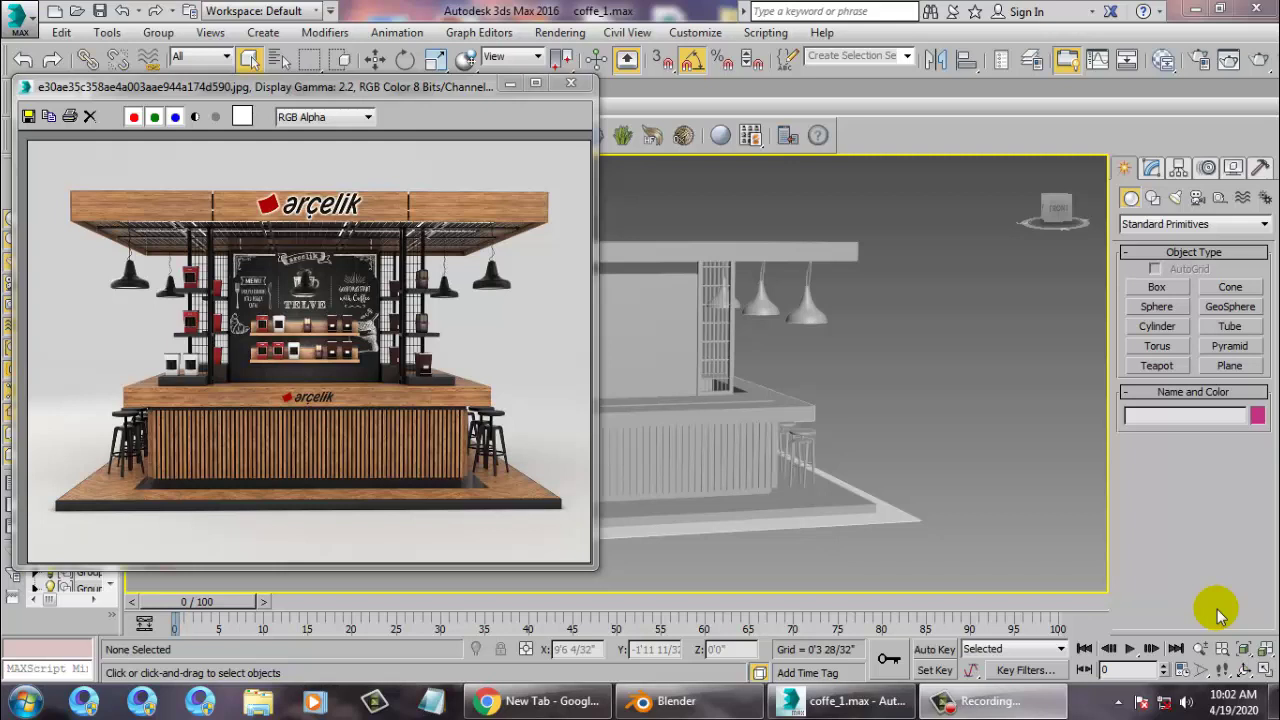
Examine the back-wall shelves and side display frames in the reference image against the kiosk model
alt+middle_drag(779, 323, 1036, 434)
scroll(921, 404, up, 6)
click(860, 395)
click(285, 407)
scroll(291, 331, up, 2)
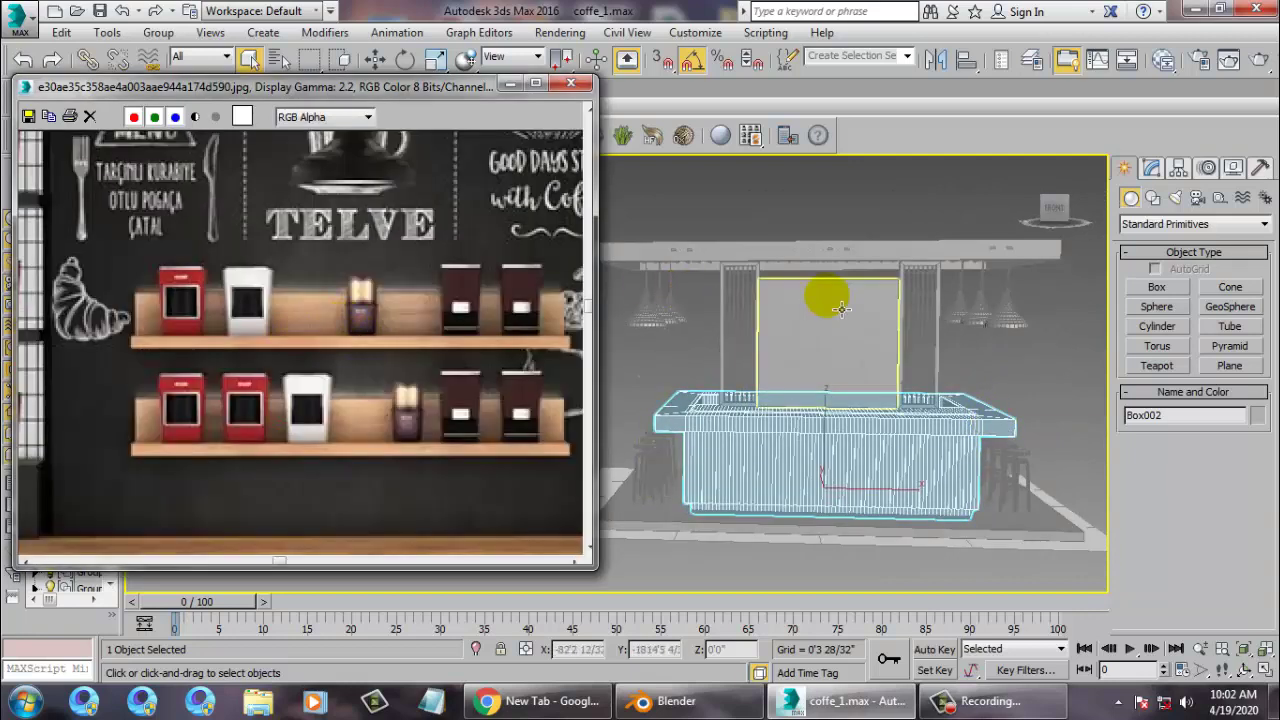
middle_drag(829, 296, 826, 331)
scroll(316, 326, down, 4)
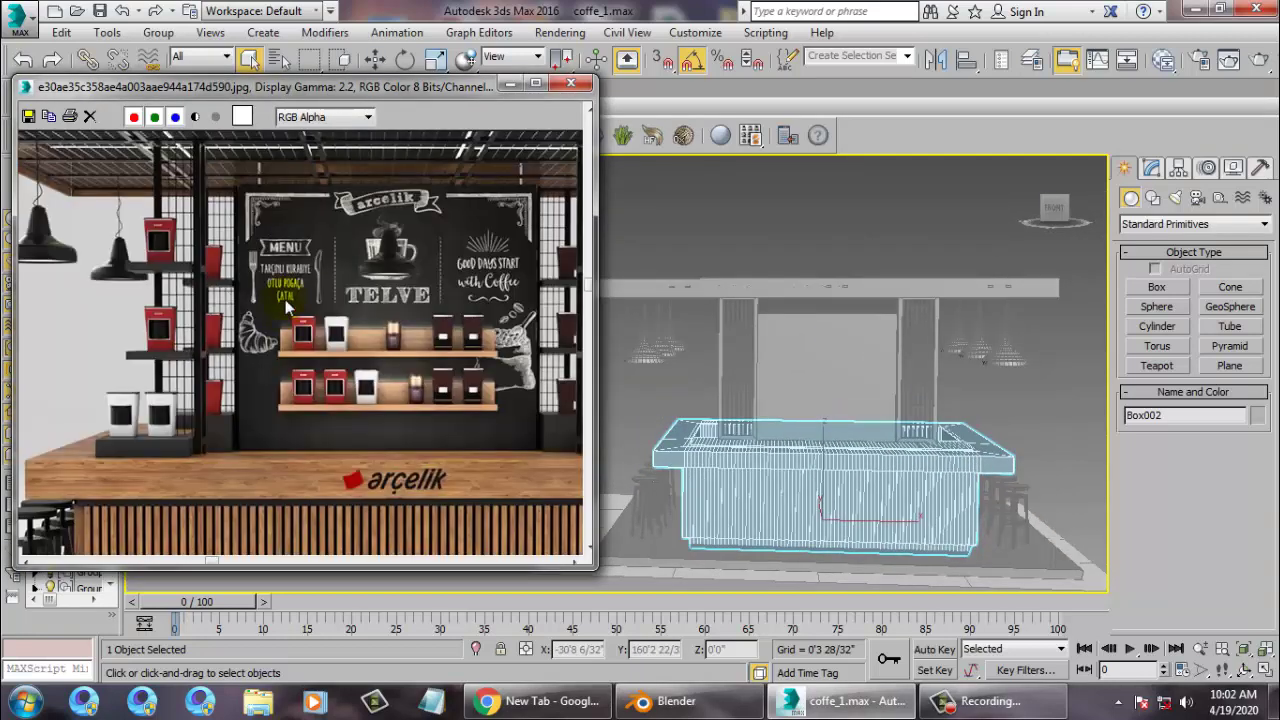
middle_drag(187, 322, 138, 352)
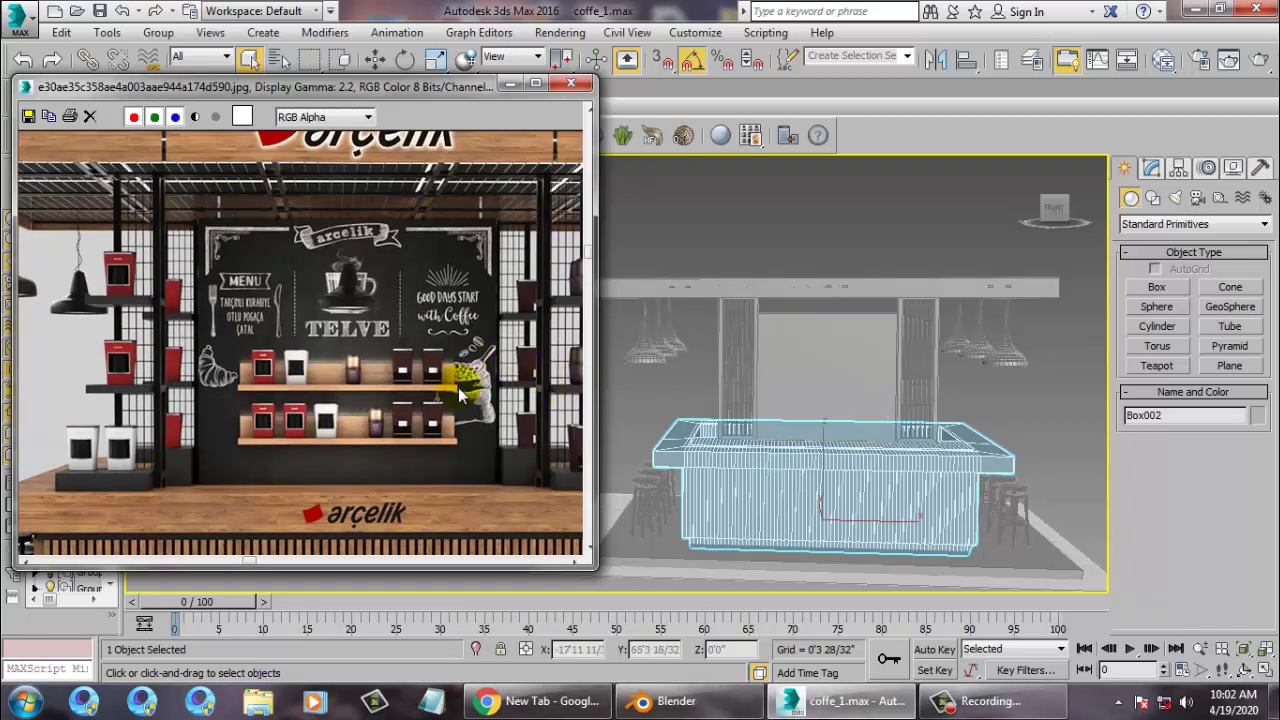
middle_drag(418, 357, 328, 346)
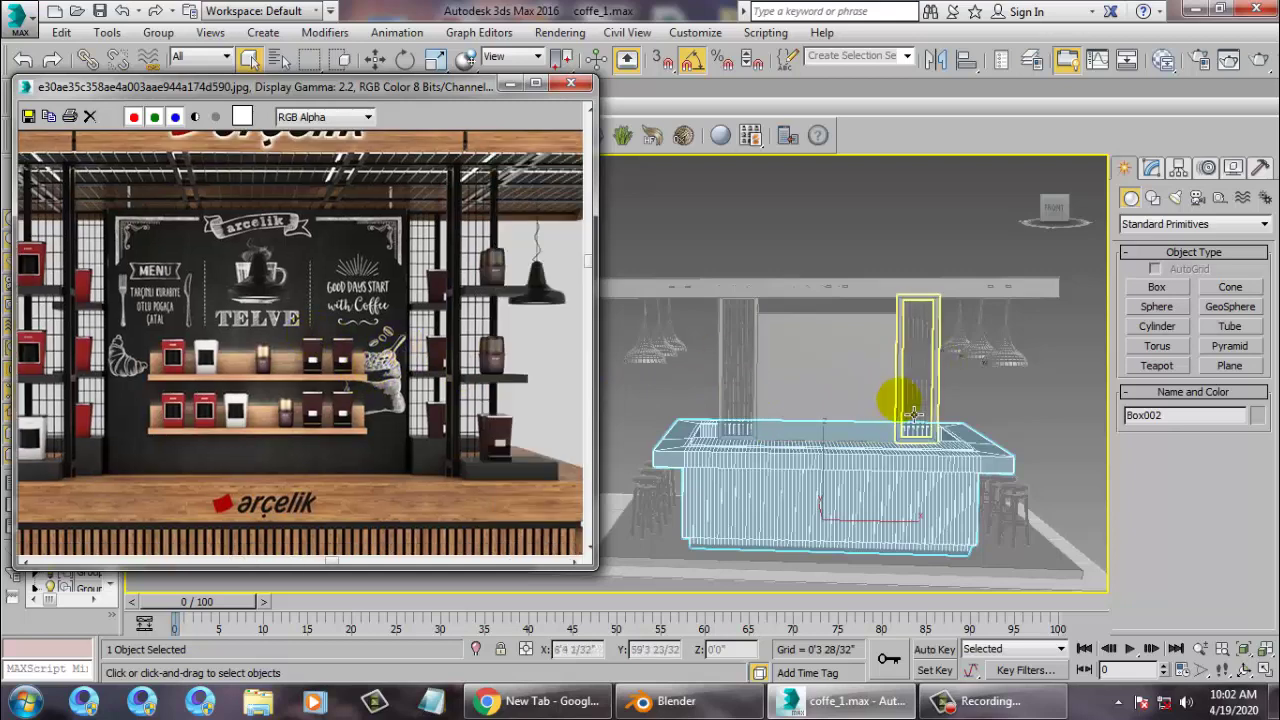
Draw an open L-shaped shelf profile with the Line tool in the Left view, with a vertical leg about 10 inches long
alt+middle_drag(853, 404, 817, 415)
scroll(817, 413, up, 3)
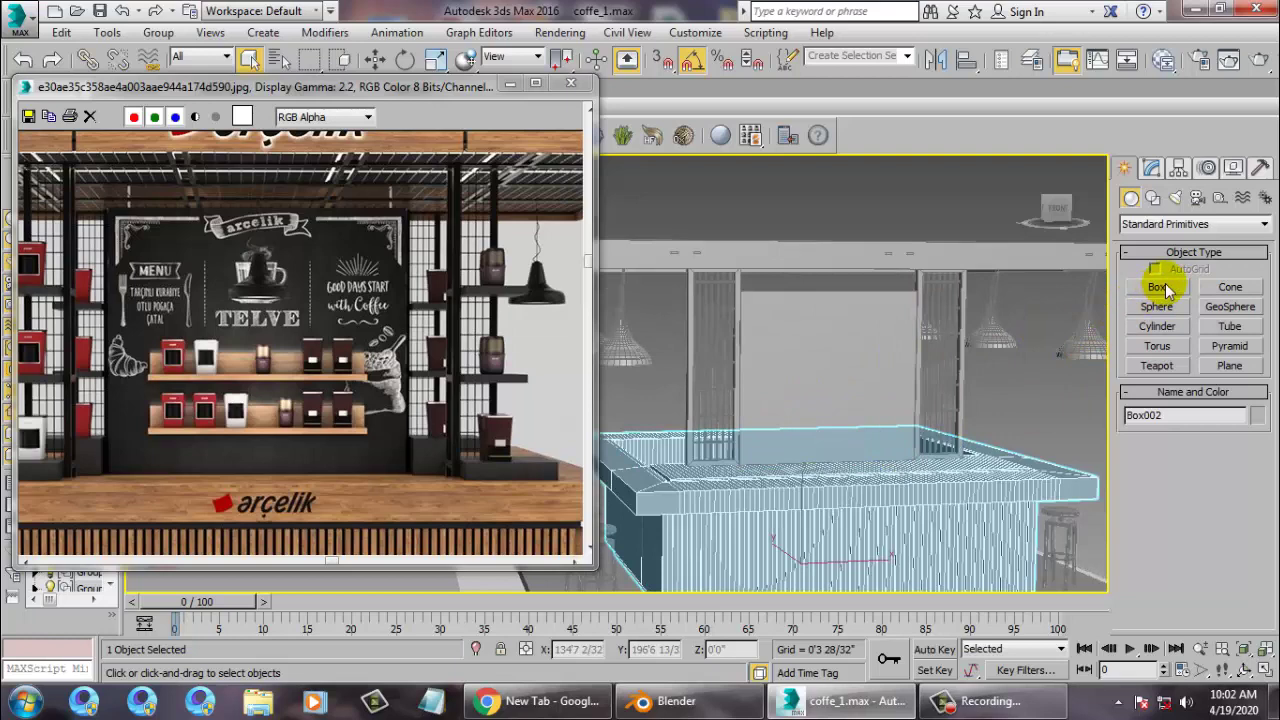
click(1153, 198)
click(1180, 308)
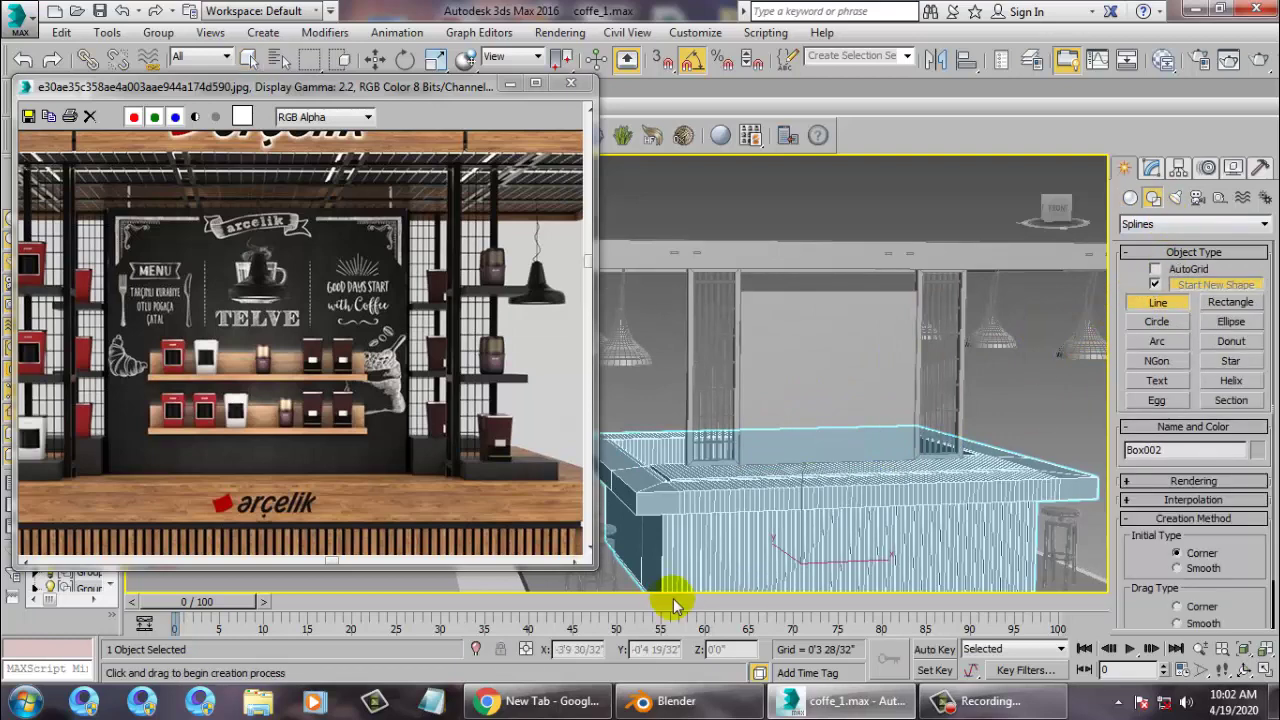
key(alt+w)
middle_drag(484, 583, 452, 583)
key(alt+w)
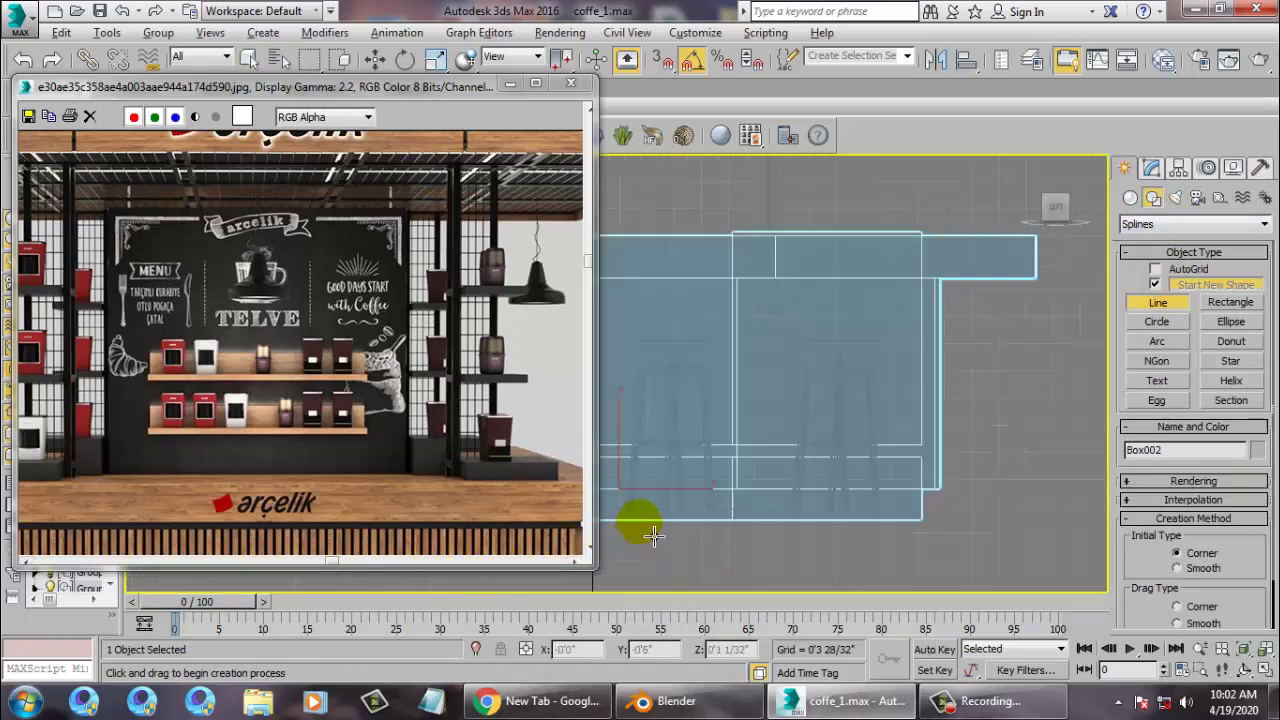
scroll(777, 452, down, 6)
scroll(779, 398, up, 2)
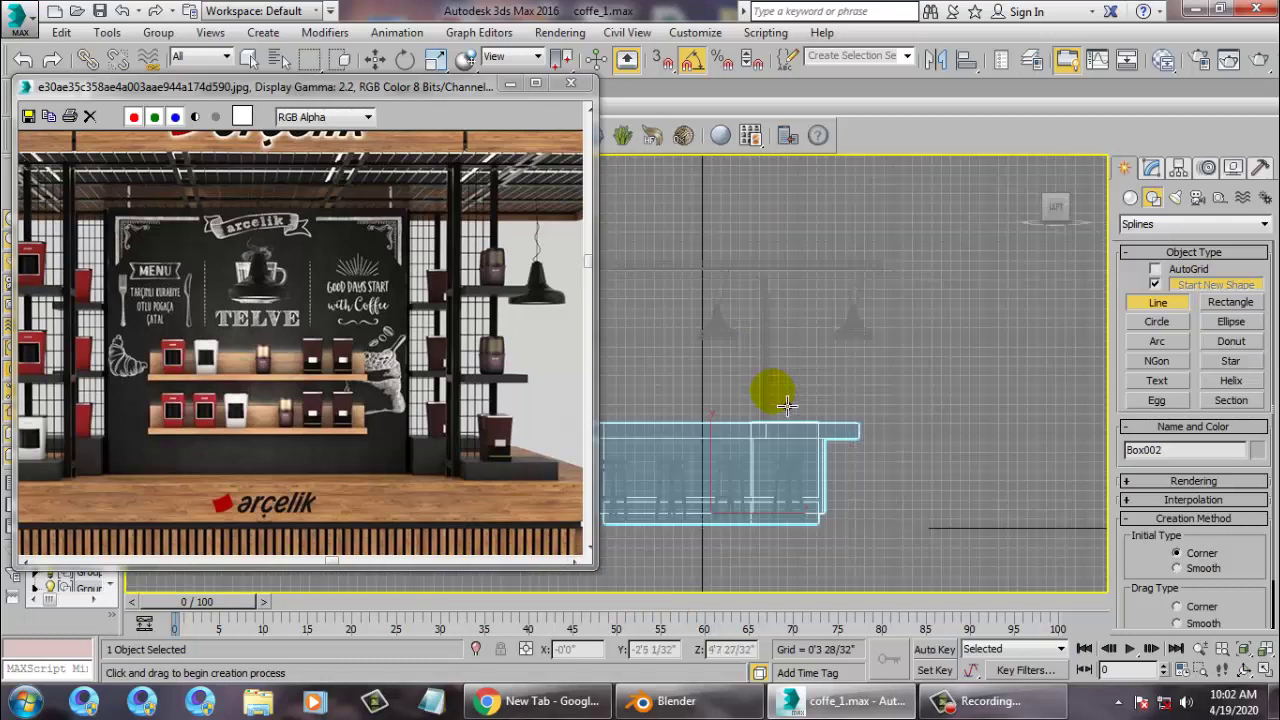
scroll(793, 393, up, 5)
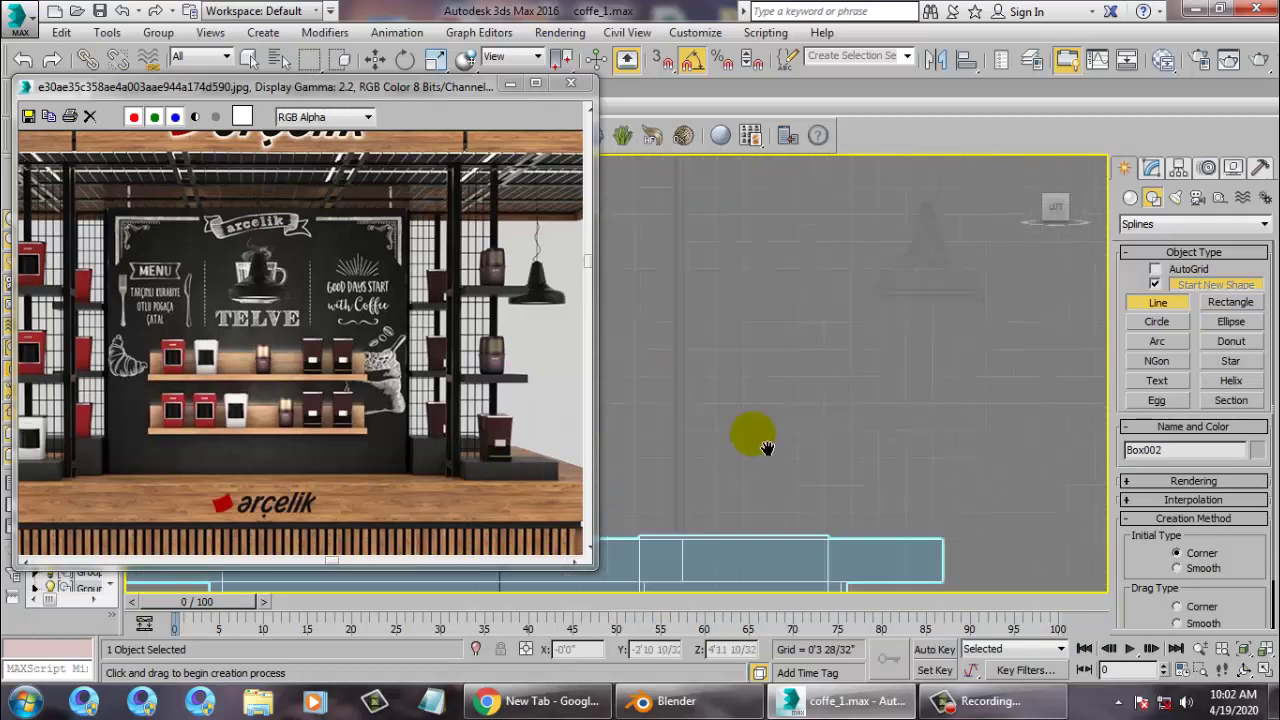
click(701, 316)
click(701, 381)
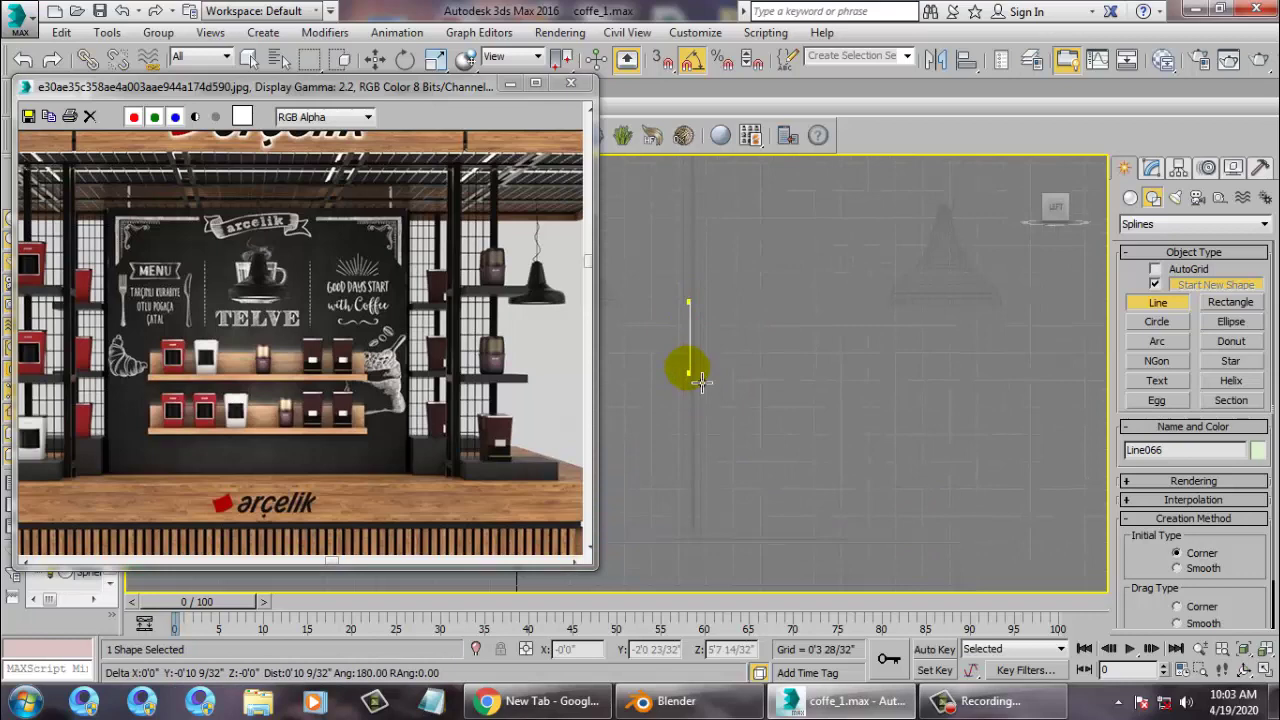
click(768, 392)
right_click(769, 391)
Move the L-shaped profile about 2 inches along Y so it stands in front of the back panel
key(w)
key(alt+w)
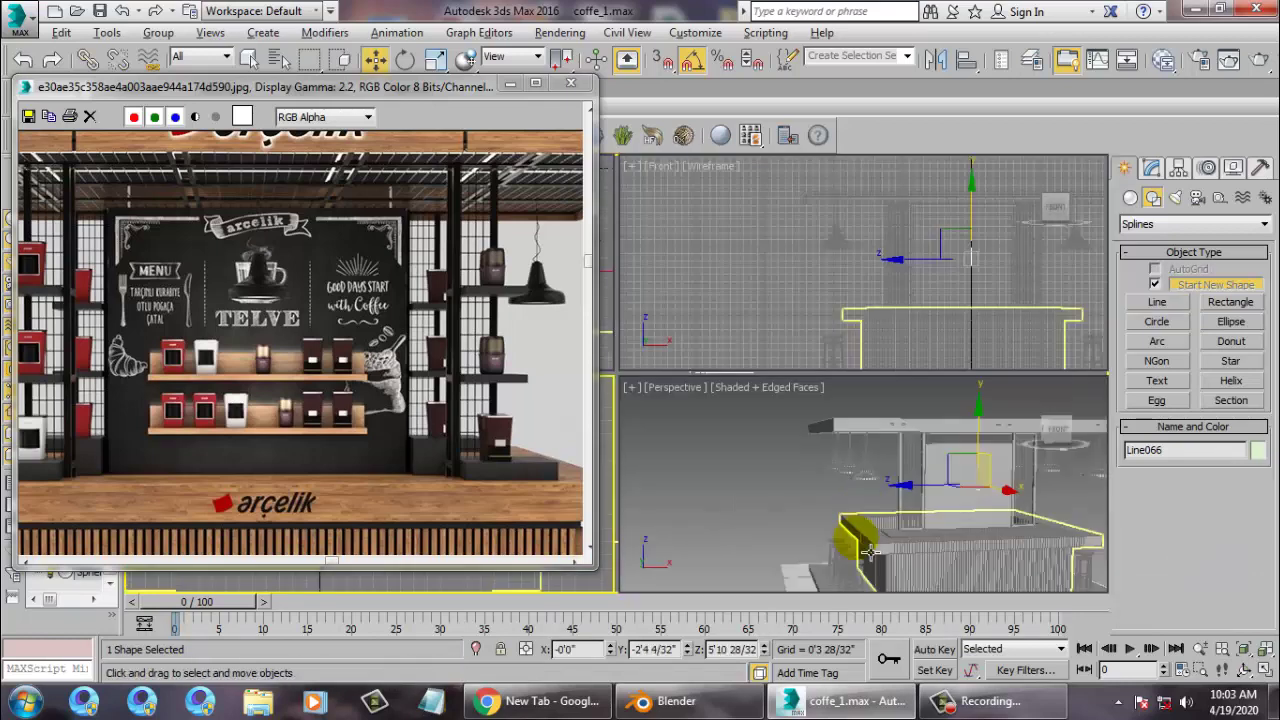
middle_click(885, 507)
alt+middle_drag(885, 507, 930, 504)
key(alt+w)
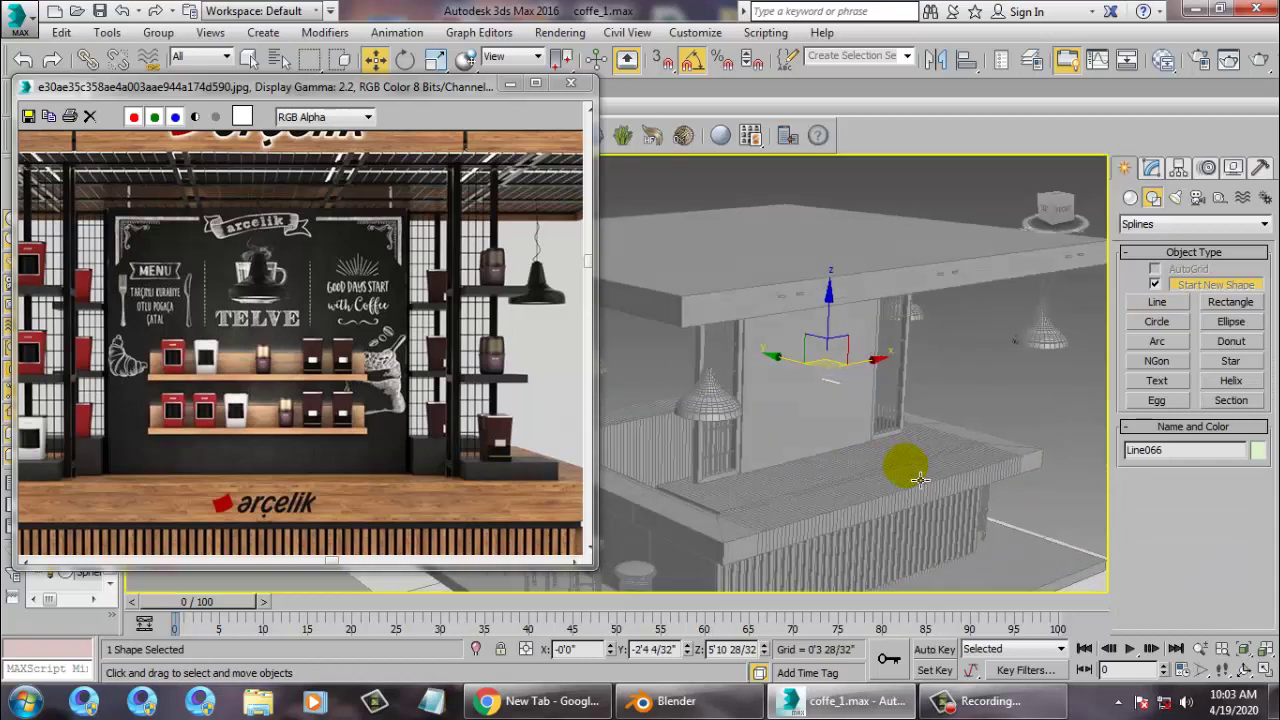
scroll(920, 480, up, 2)
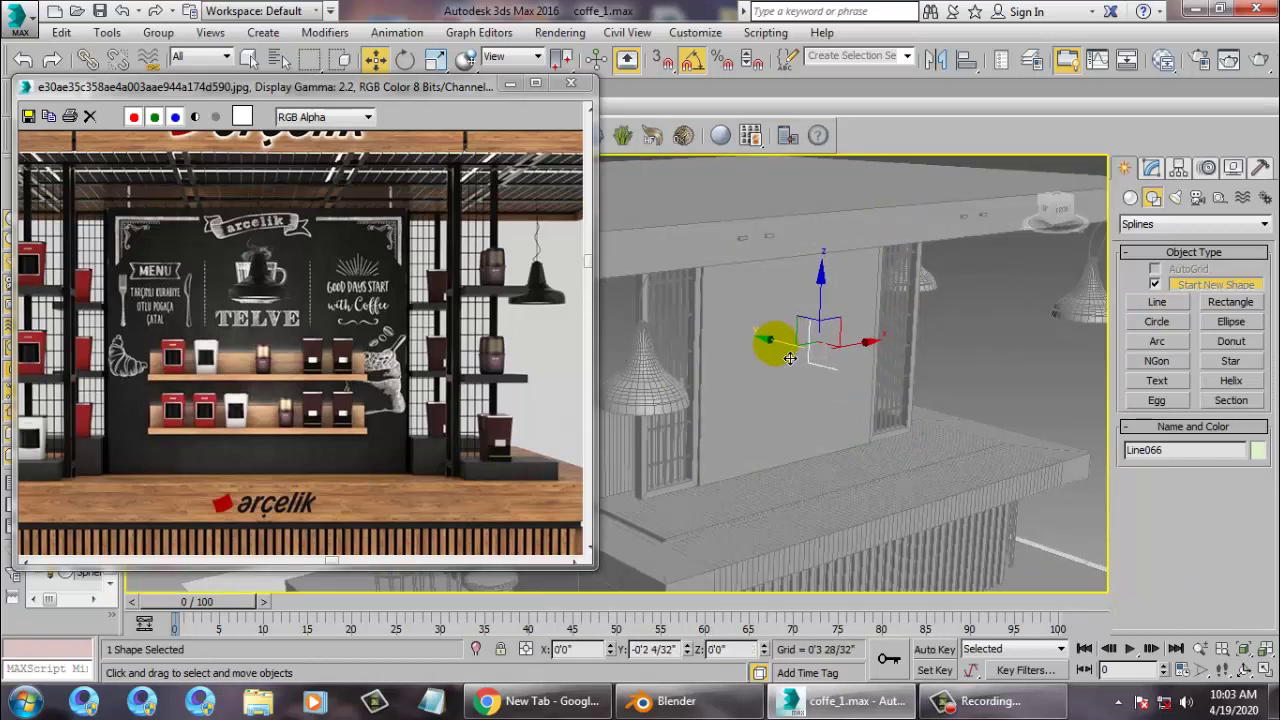
alt+middle_drag(790, 358, 837, 360)
Enable the profile in the viewport as a rectangular section with length 3'9 9/32" and width 0'1 9/32"
click(1155, 170)
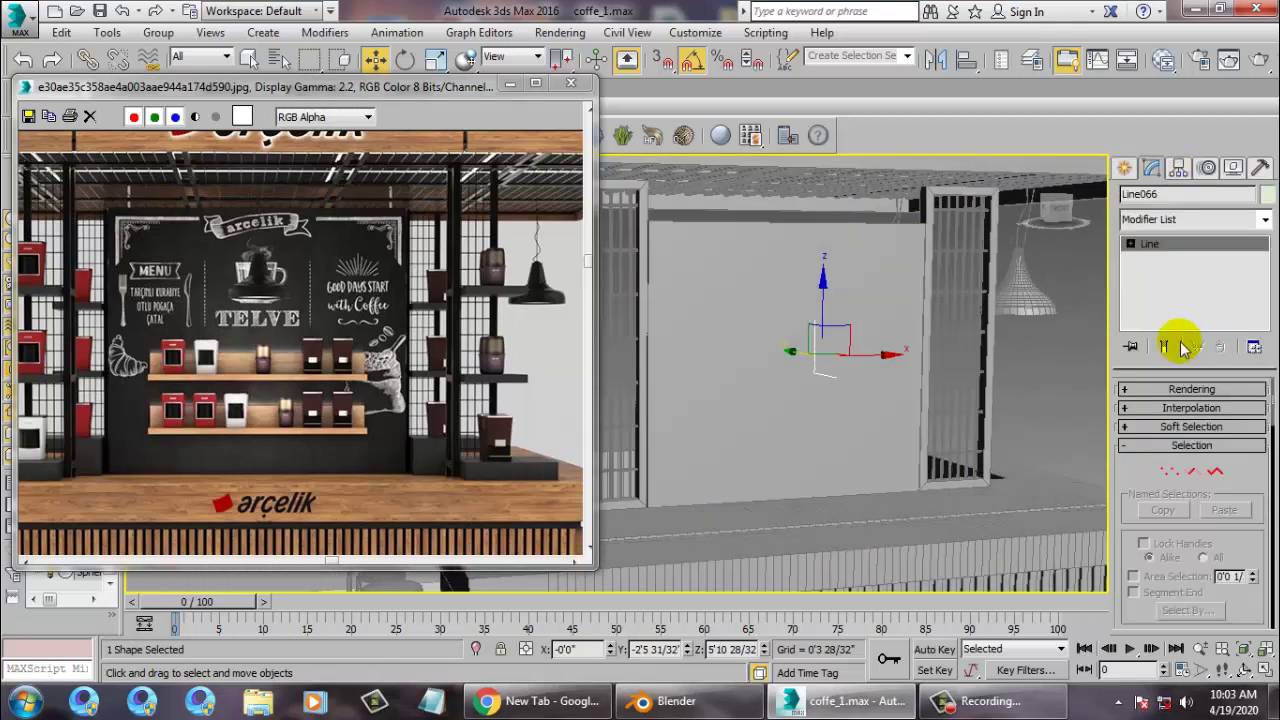
click(1155, 389)
click(1169, 418)
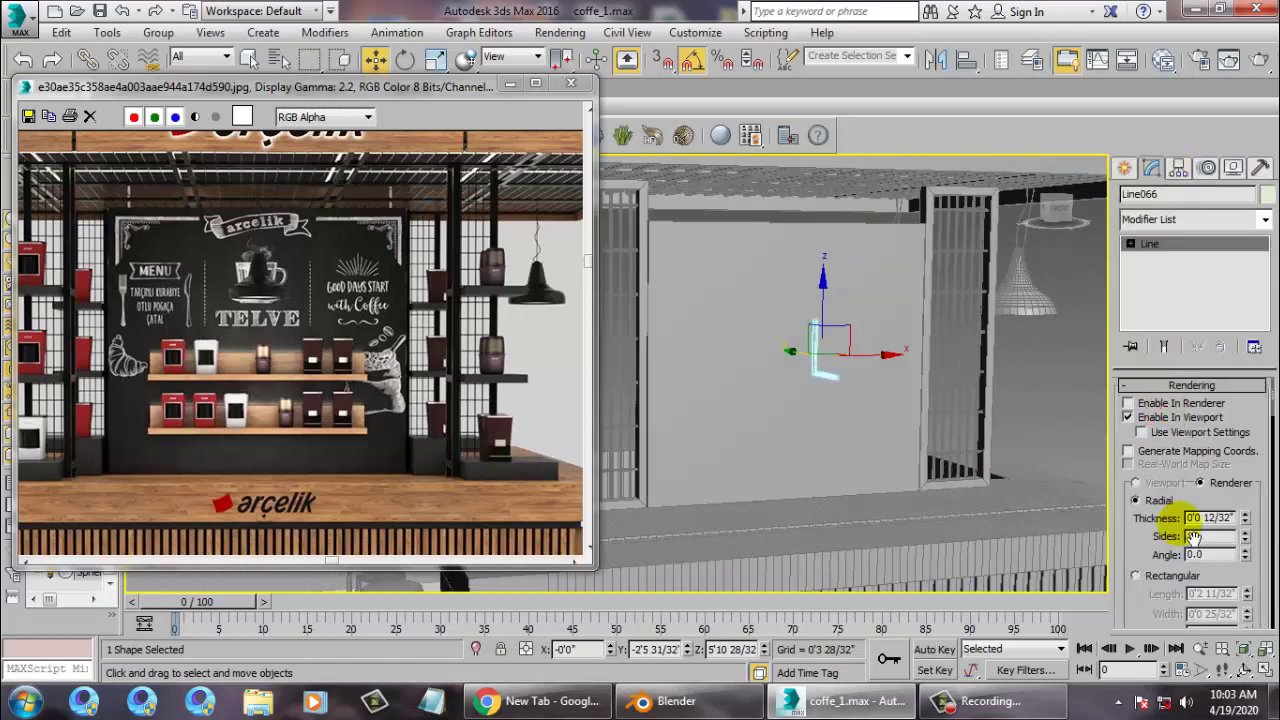
click(1166, 577)
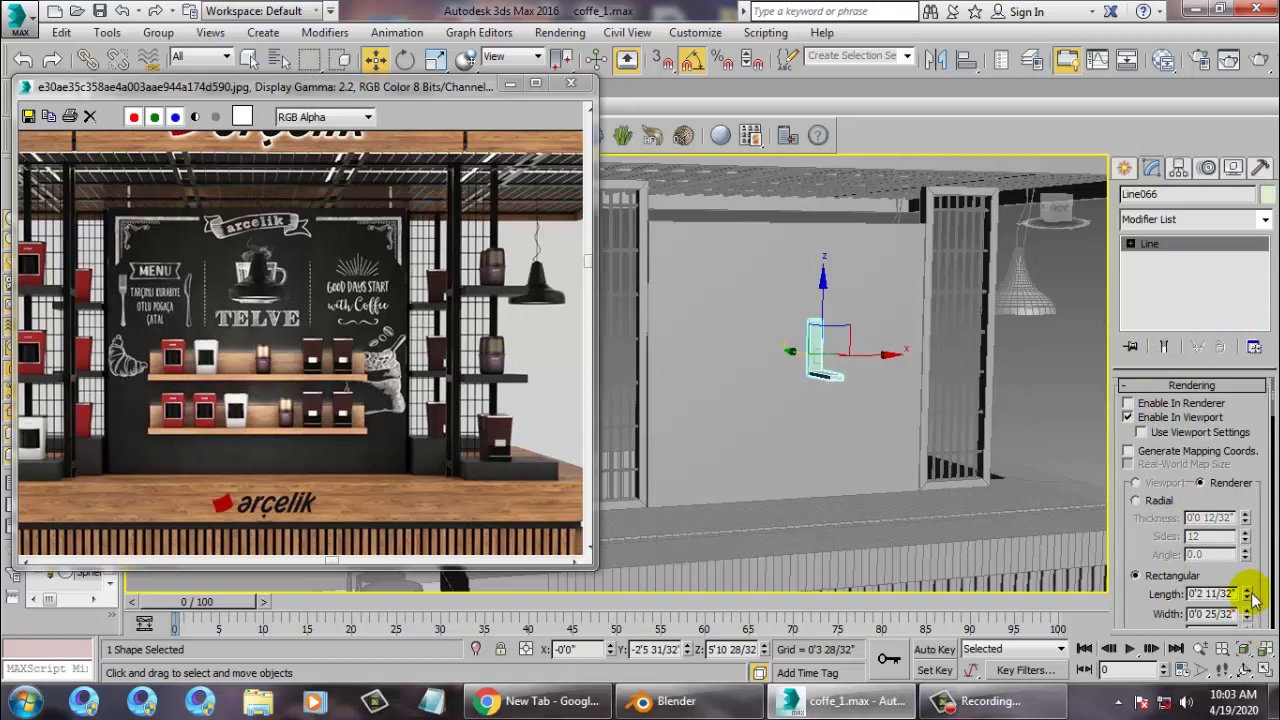
drag(1252, 597, 1120, 535)
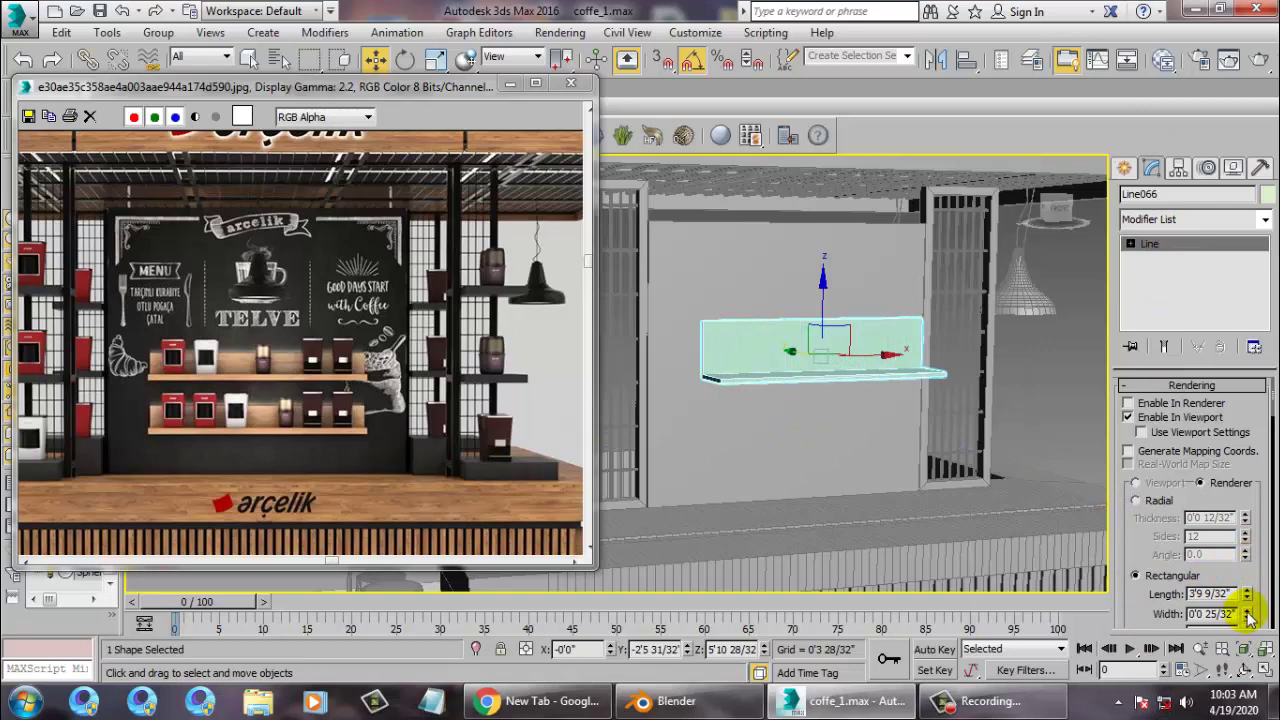
drag(1248, 617, 1248, 557)
Lower the top vertex of the shelf profile to shorten the shelf's back board
alt+middle_drag(877, 418, 835, 416)
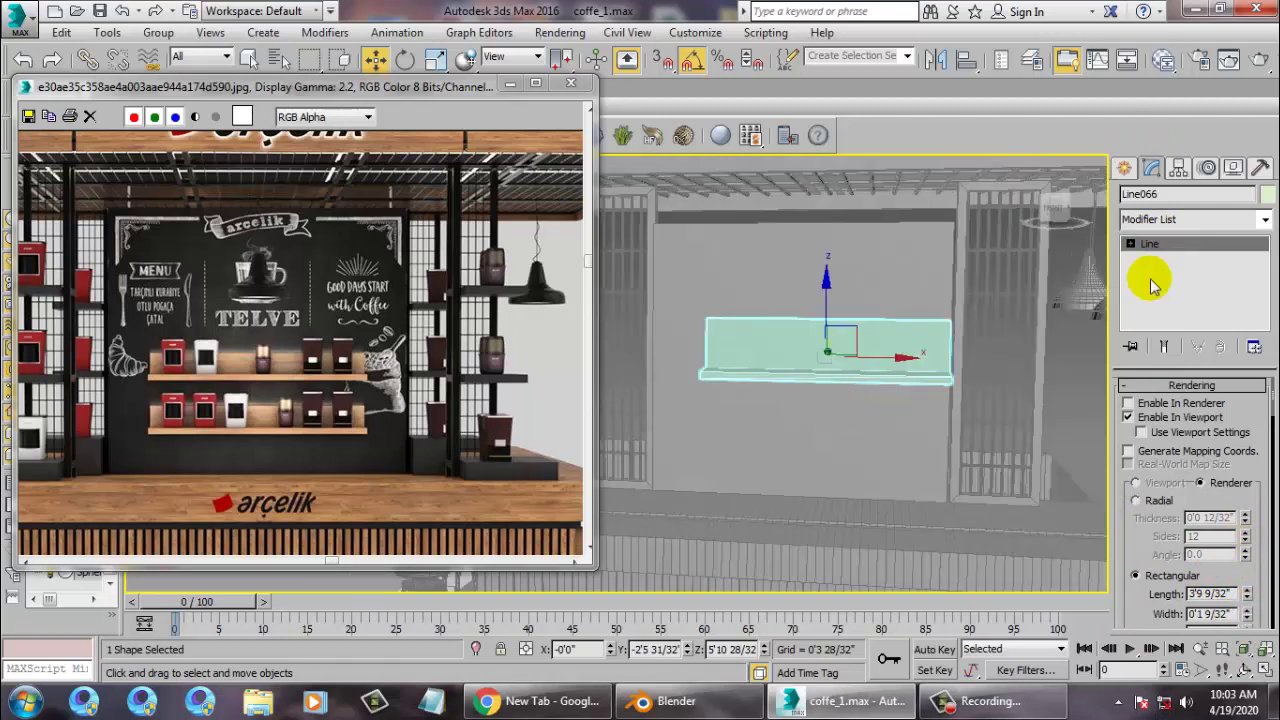
click(1142, 257)
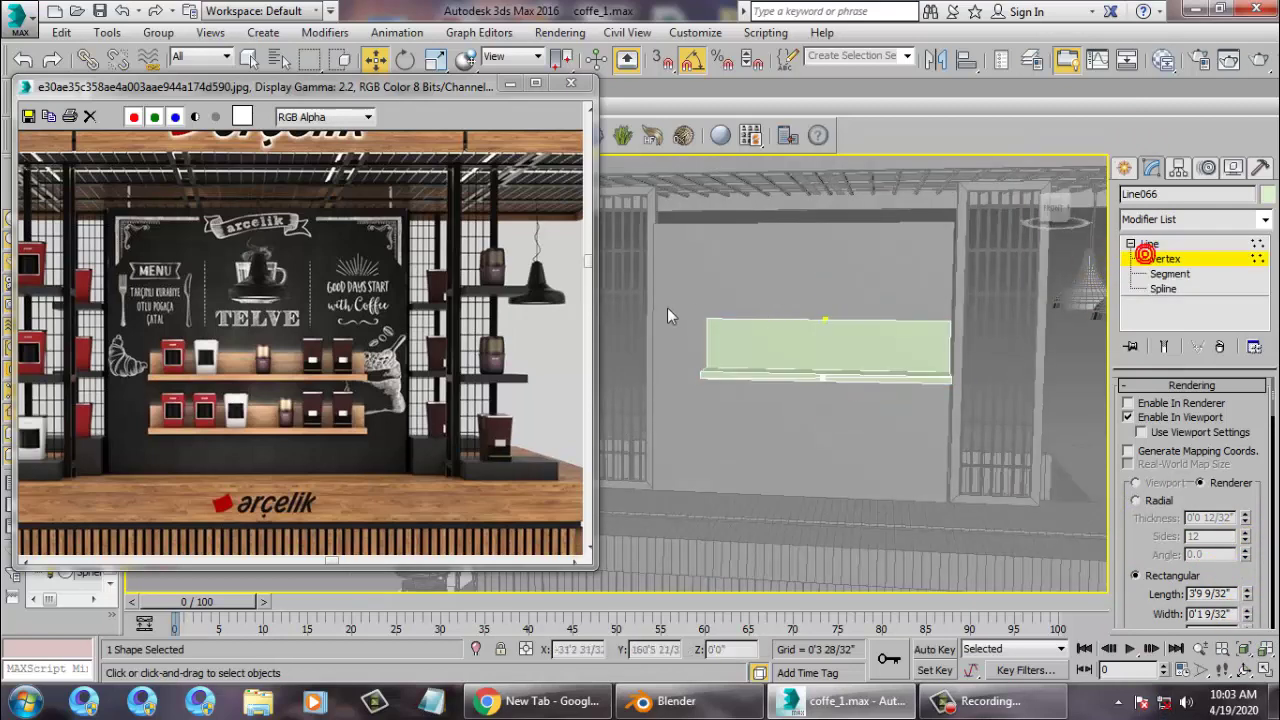
drag(865, 325, 860, 322)
drag(826, 266, 840, 295)
click(1172, 244)
Reposition the shelf against the back panel and pull its front vertex inward to reduce the shelf depth
alt+middle_drag(868, 372, 826, 346)
drag(821, 300, 827, 300)
alt+middle_drag(836, 300, 904, 310)
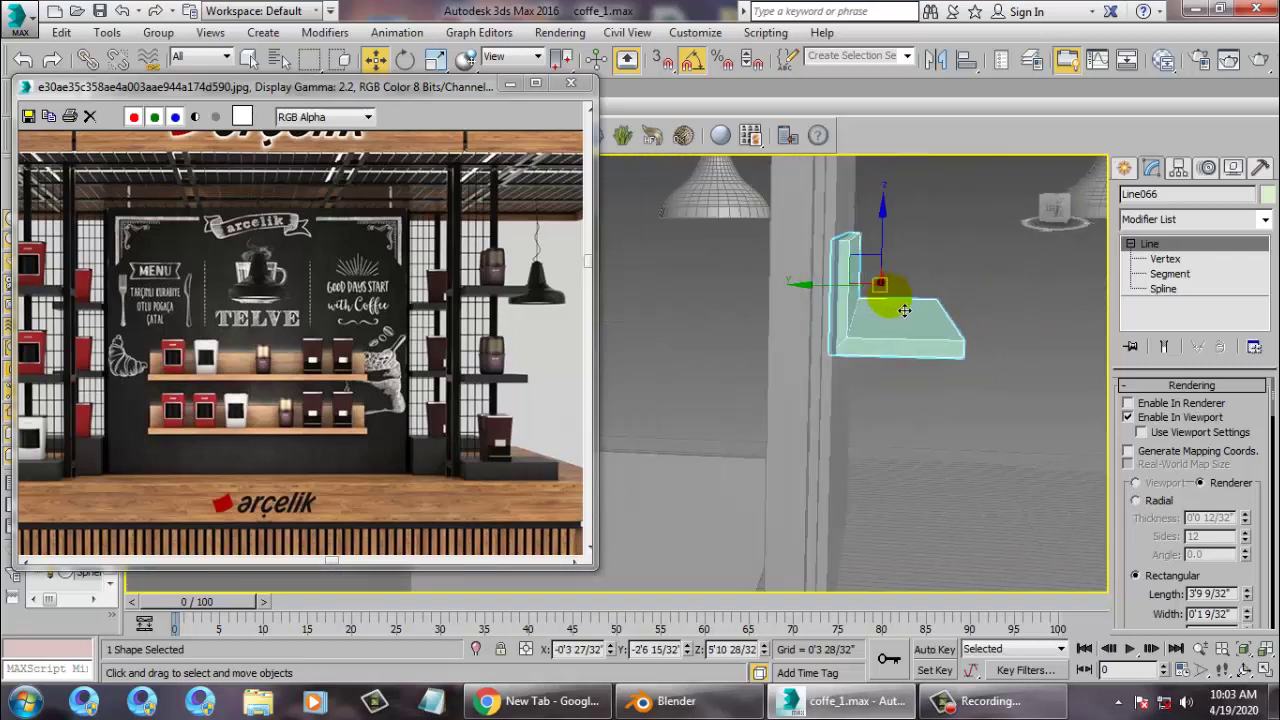
key(1)
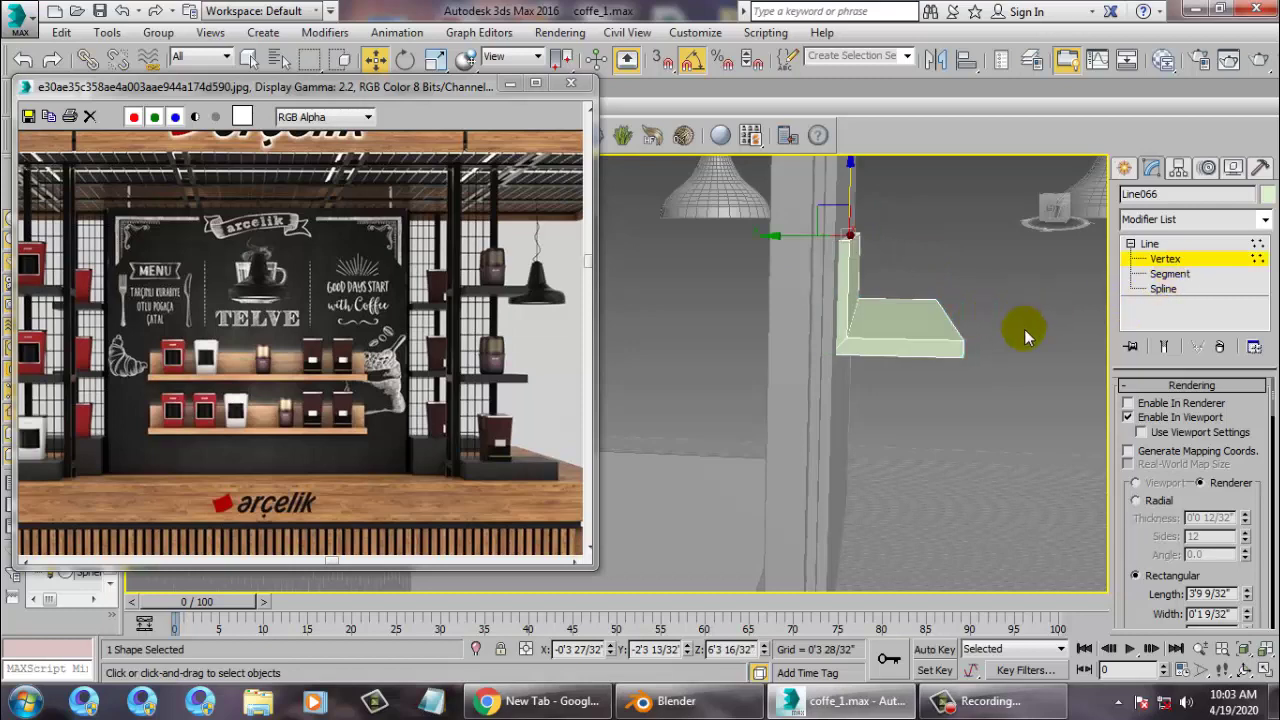
drag(998, 386, 999, 387)
drag(911, 321, 893, 321)
click(1156, 247)
Scale the shelf slightly narrower along X and shift it about 1.5 inches along X to center it on the back panel
alt+middle_drag(945, 345, 790, 335)
middle_drag(990, 355, 912, 347)
scroll(931, 349, down, 7)
scroll(912, 346, up, 6)
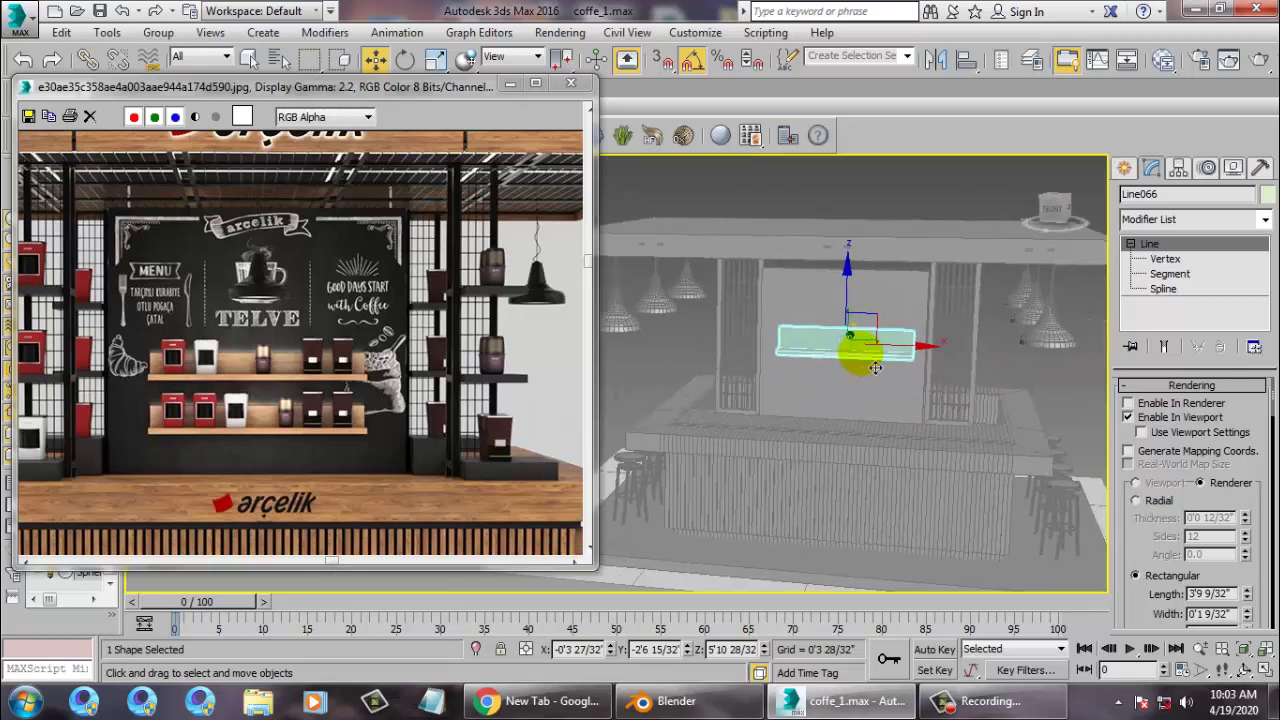
key(r)
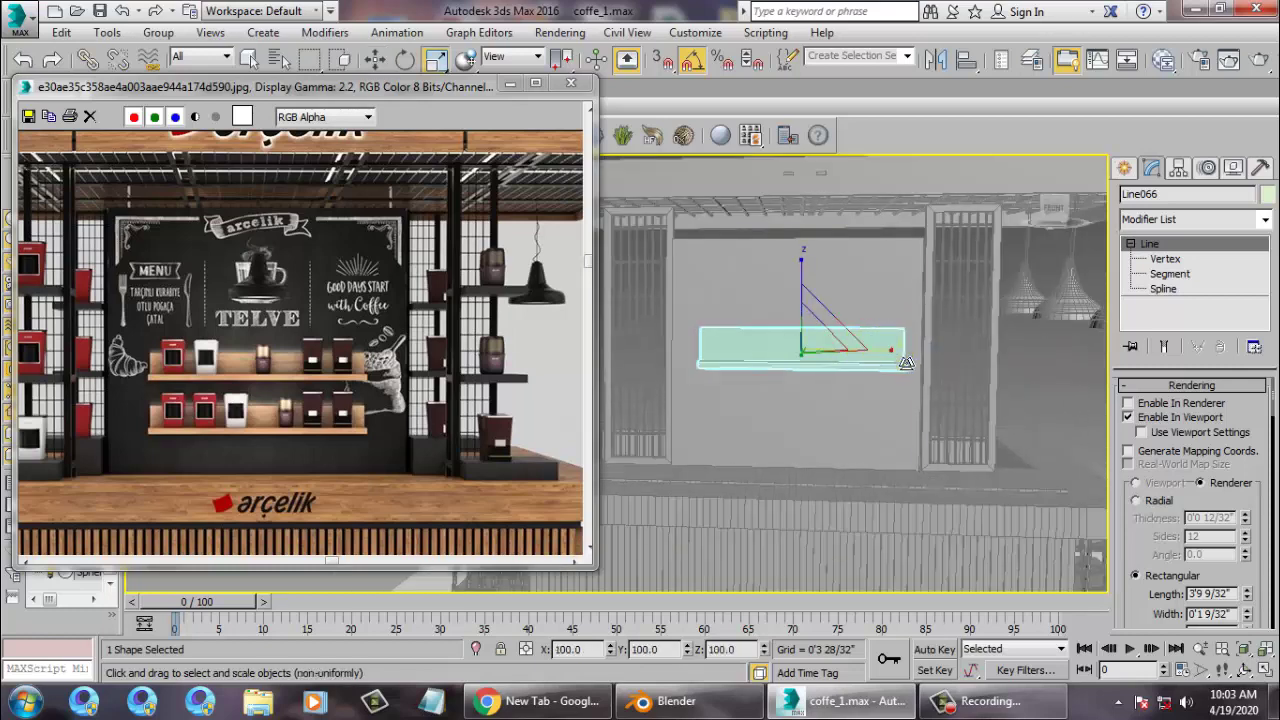
drag(906, 363, 863, 363)
key(w)
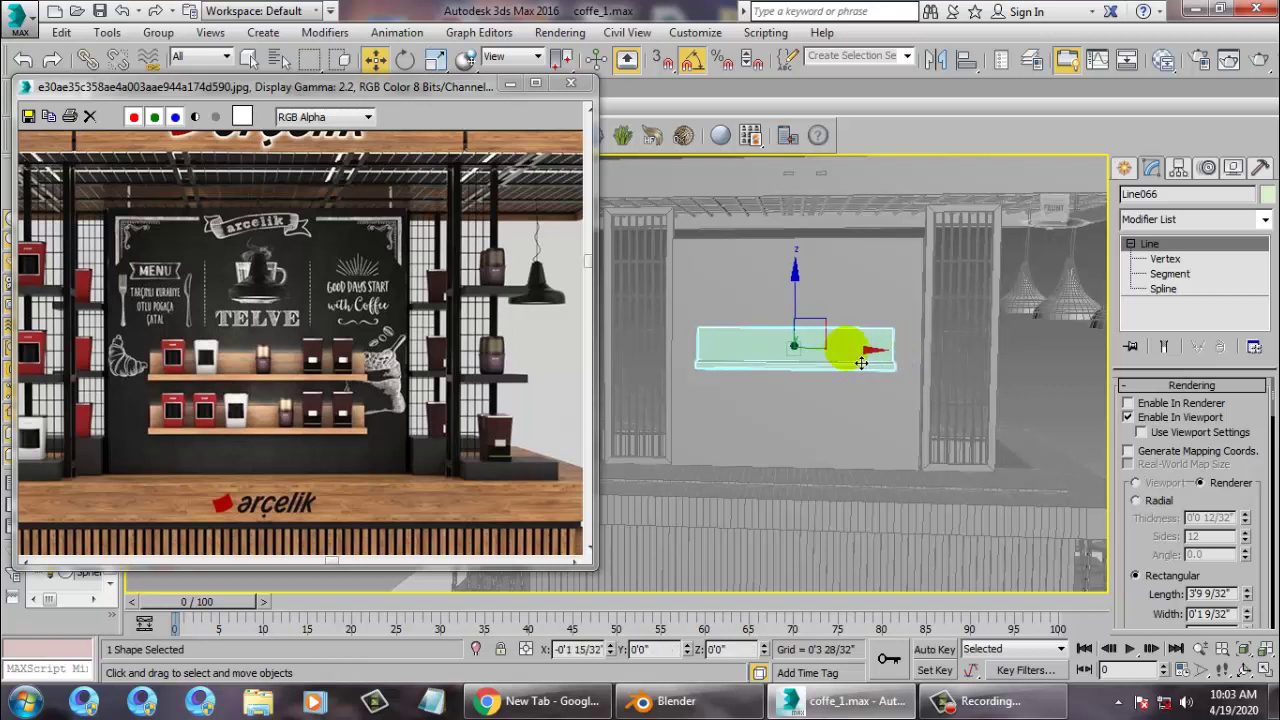
Clone the shelf downward as one copy to form the second shelf on the back panel
drag(811, 307, 810, 382)
click(630, 432)
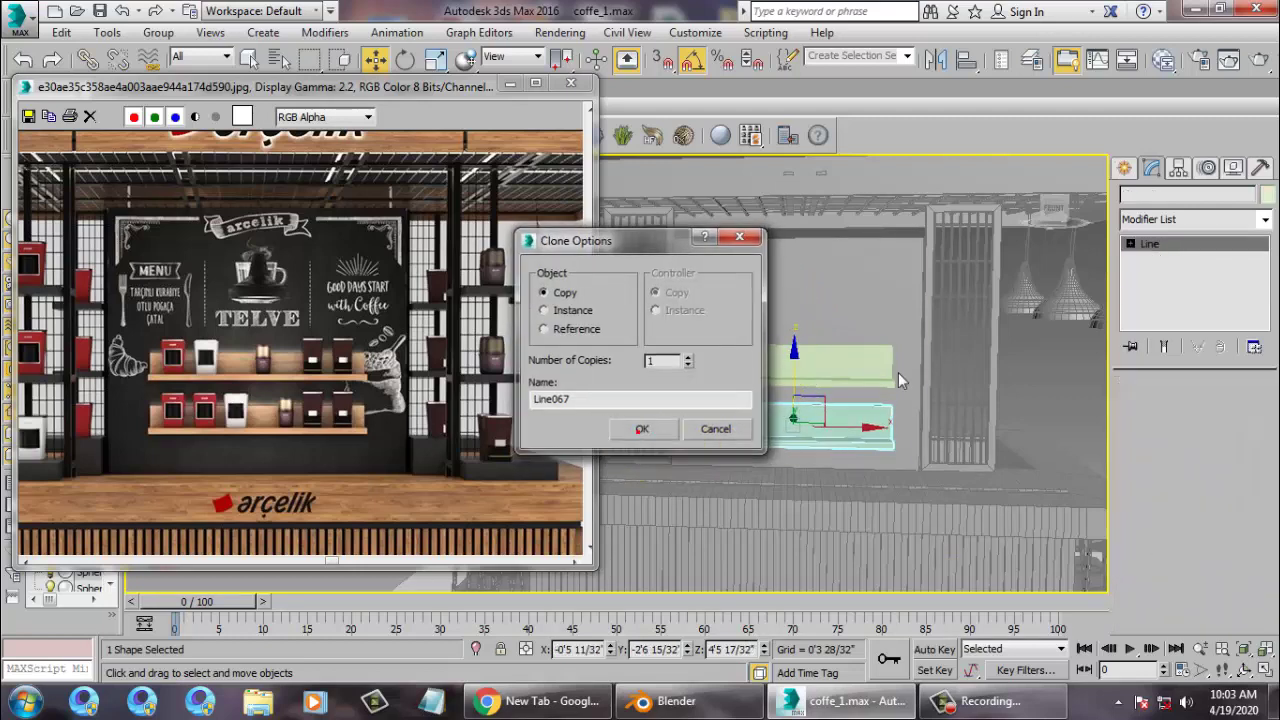
mouse_move(843, 366)
alt+middle_down()
mouse_move(871, 386)
mouse_move(925, 378)
alt+middle_up()
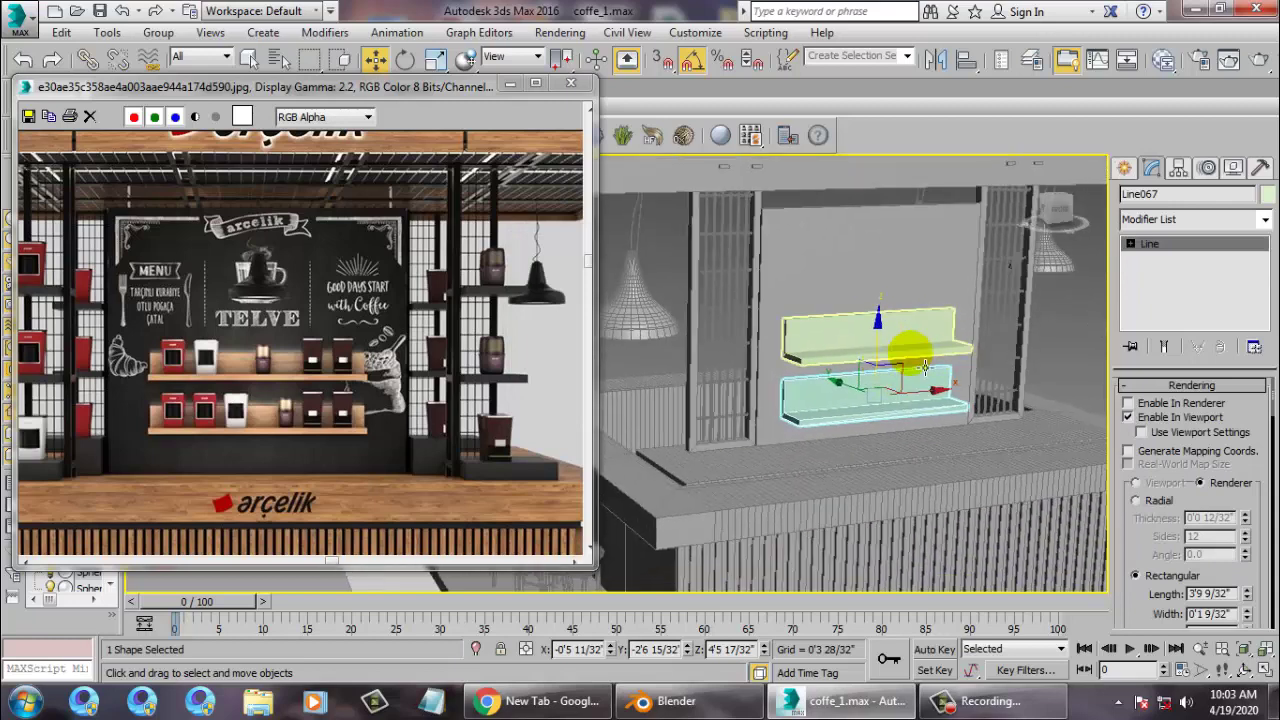
Examine the side posts, grilles and small shelves beside the back wall in the reference image
click(447, 347)
middle_drag(505, 282, 445, 340)
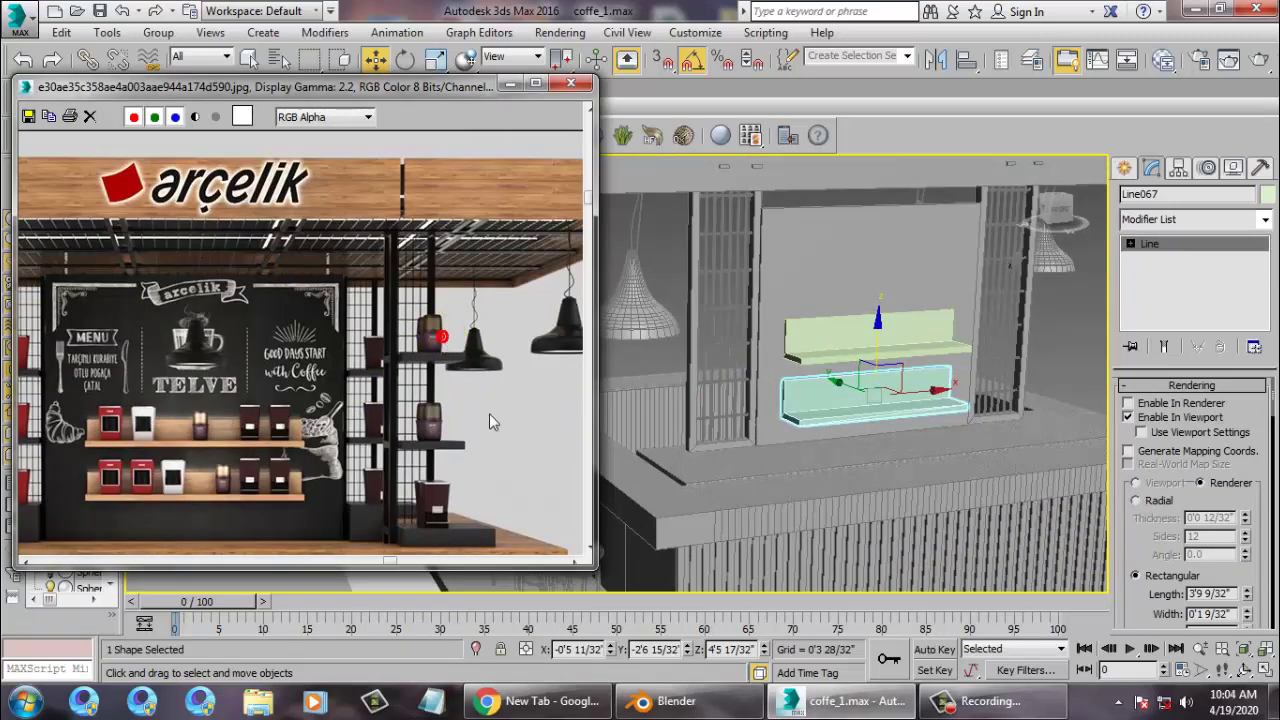
scroll(489, 421, up, 2)
scroll(322, 383, down, 4)
scroll(415, 362, up, 4)
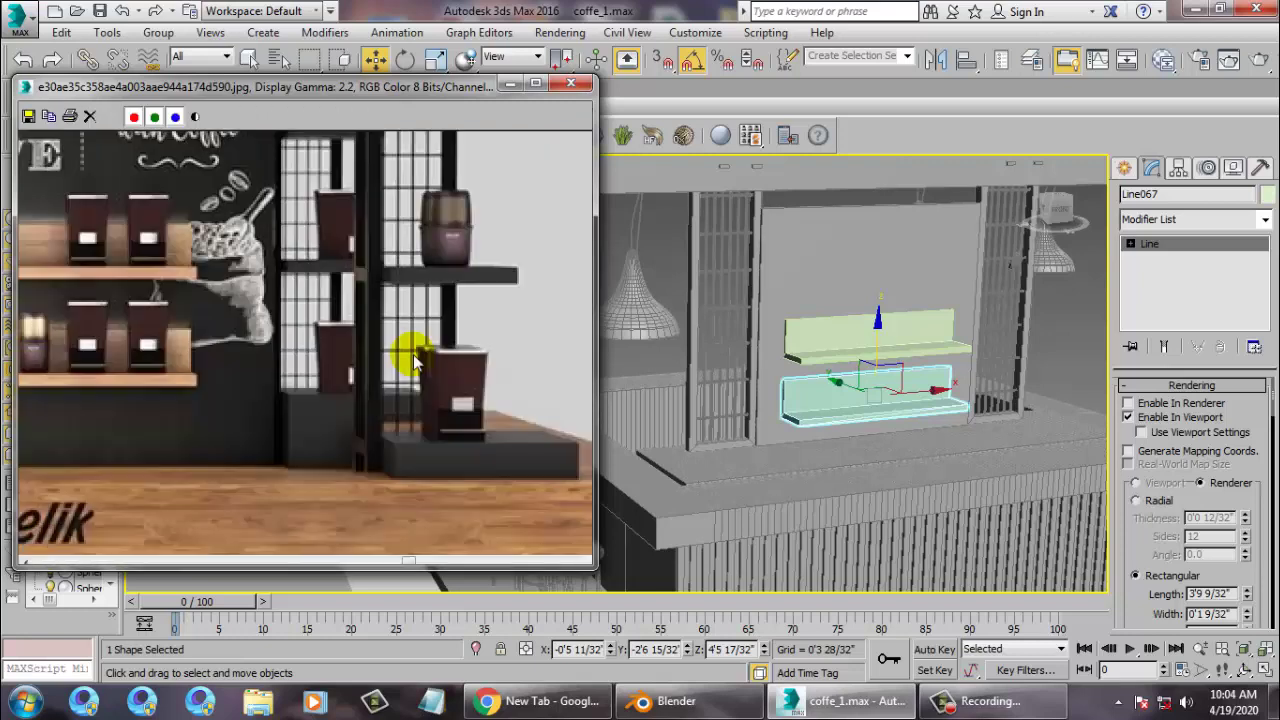
scroll(466, 367, down, 1)
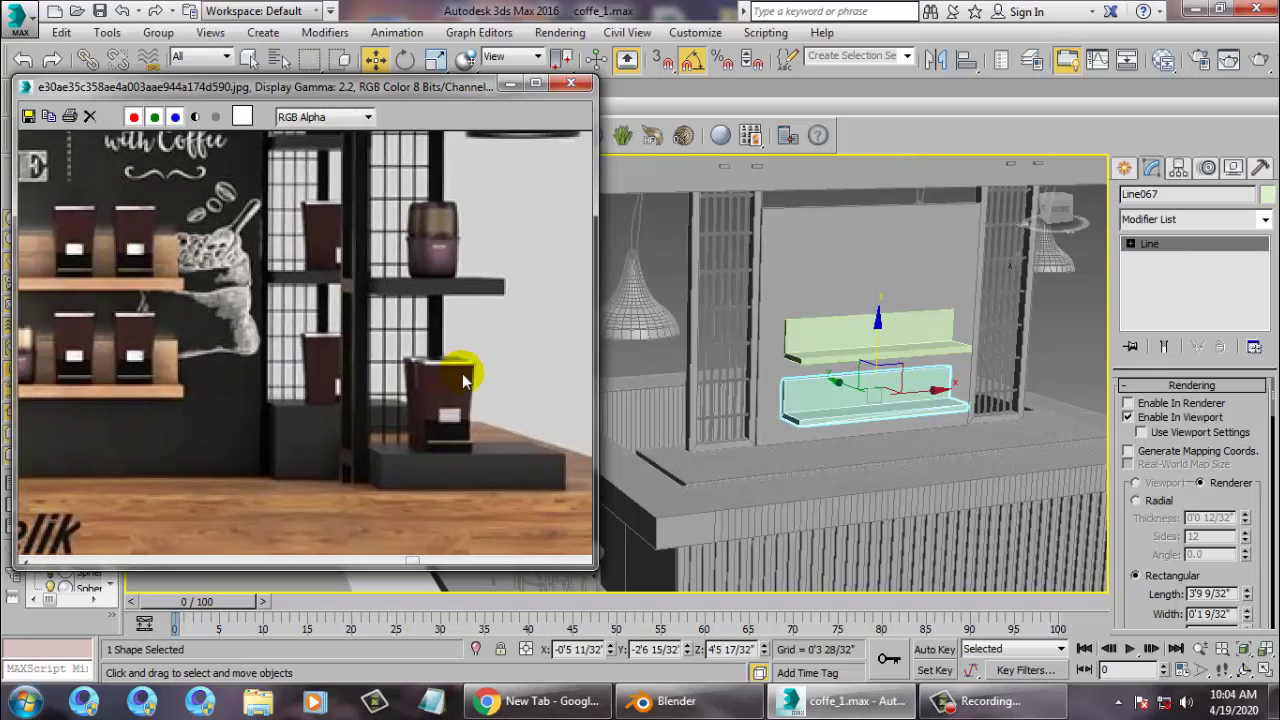
scroll(462, 373, down, 3)
Rotate a copy of the left grille's outer frame about the vertical axis so it stands perpendicular to the original
middle_drag(823, 342, 805, 396)
click(738, 350)
key(e)
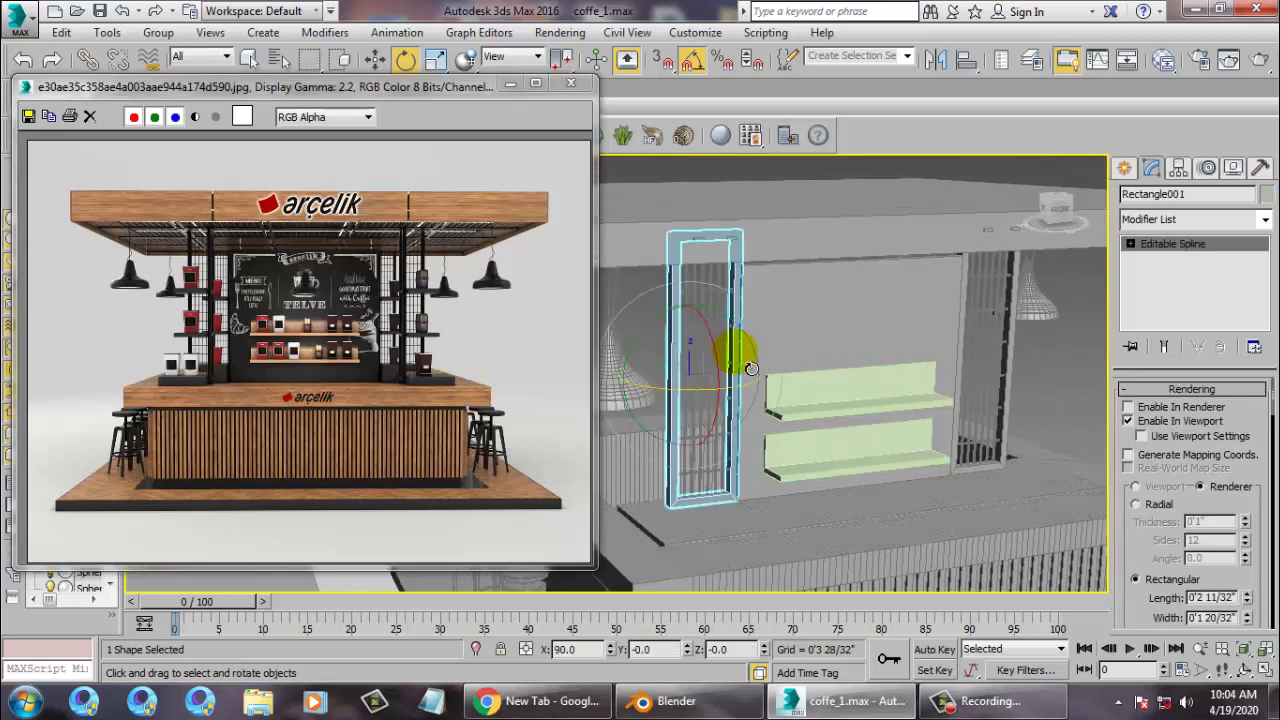
shift+drag(710, 407, 698, 388)
click(645, 429)
key(w)
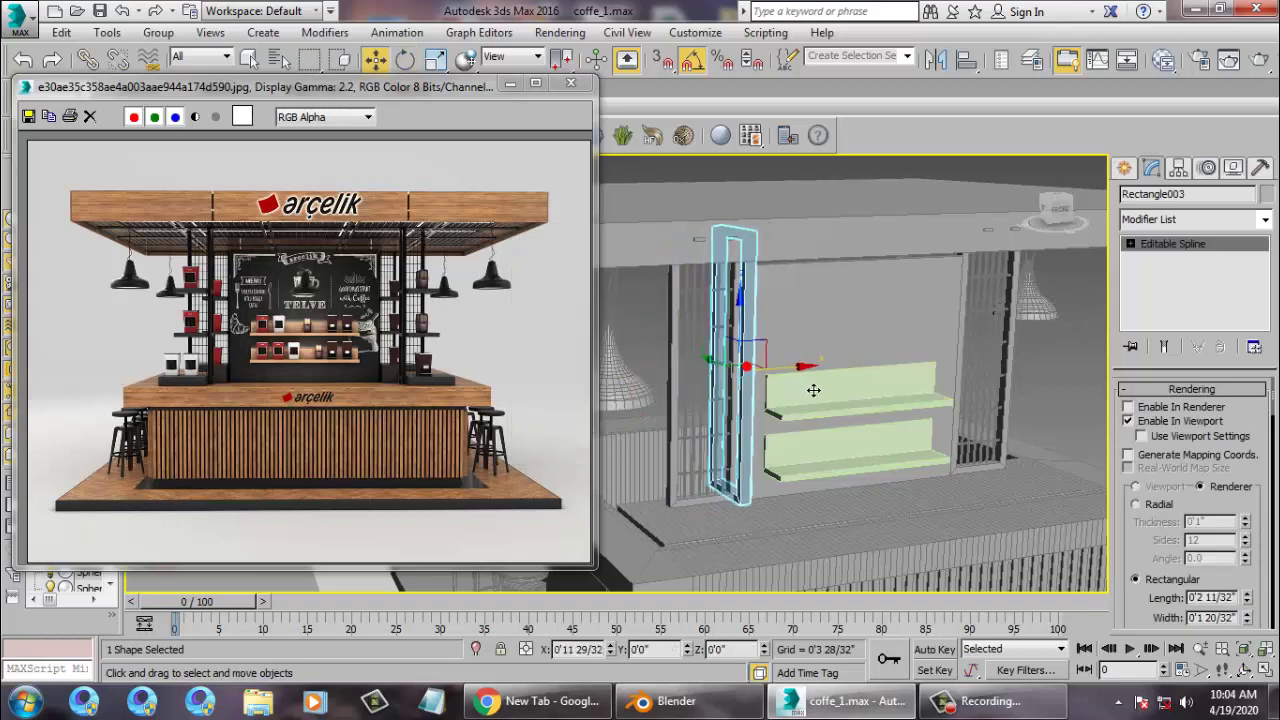
Move the rotated frame copy to the inner edge of the left grille, projecting forward over the counter
drag(820, 390, 823, 391)
alt+middle_drag(741, 368, 803, 377)
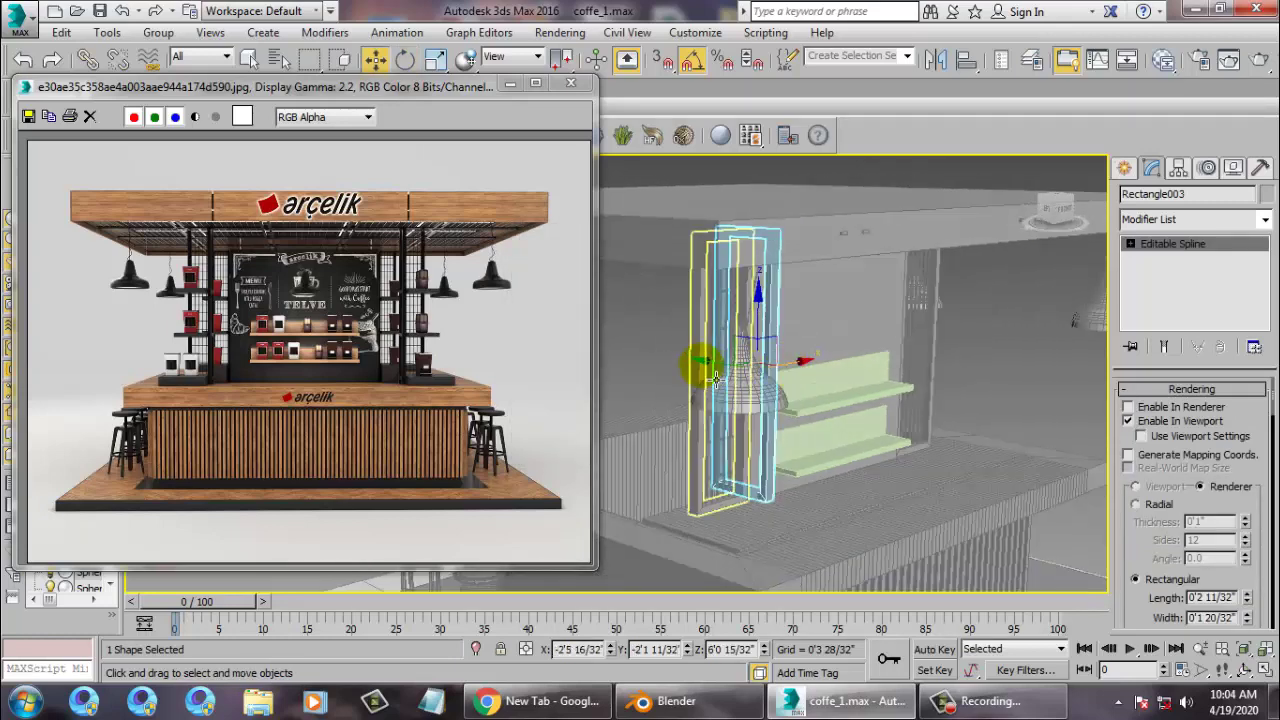
drag(705, 364, 761, 386)
alt+middle_drag(780, 384, 871, 371)
drag(872, 372, 826, 374)
Adjust the bottom and top vertices of the rotated frame to fit it between the counter and the canopy
alt+middle_drag(826, 374, 869, 309)
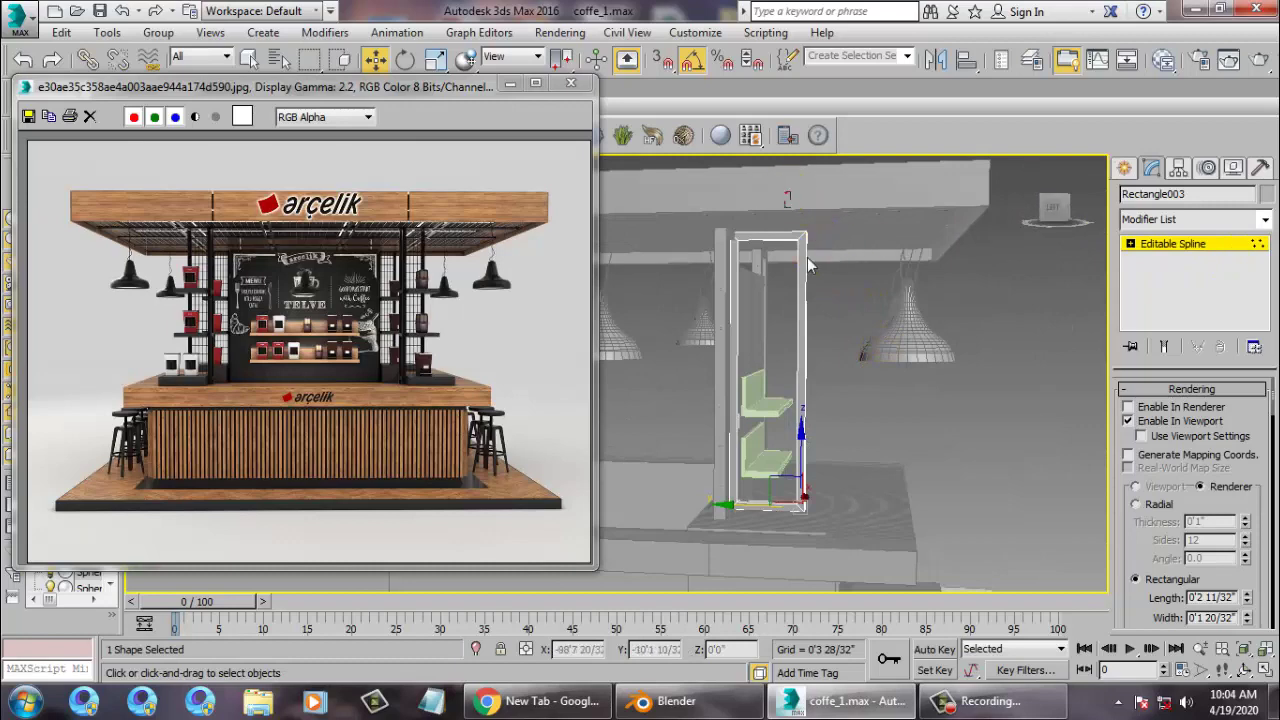
drag(881, 610, 881, 610)
mouse_move(742, 239)
mouse_down()
mouse_move(714, 238)
mouse_move(730, 254)
mouse_up()
alt+middle_drag(730, 254, 894, 371)
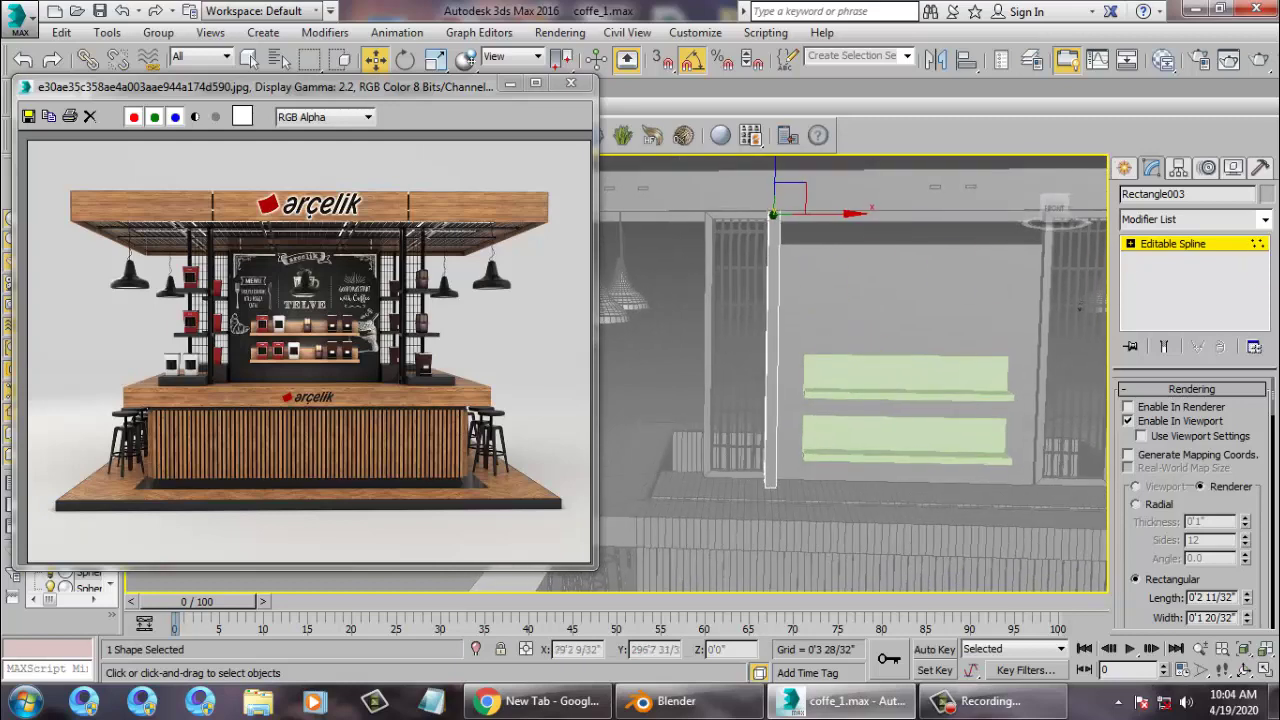
click(1182, 246)
middle_drag(994, 311, 840, 350)
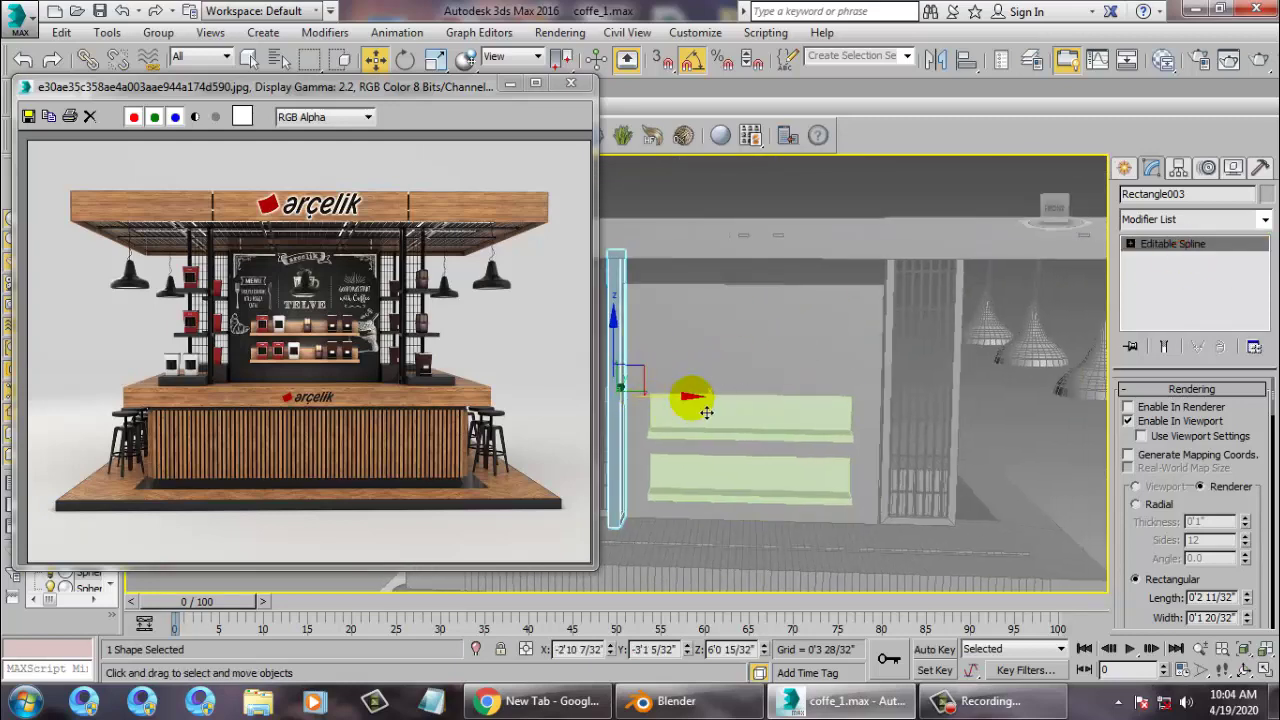
click(706, 411)
shift+drag(690, 398, 943, 414)
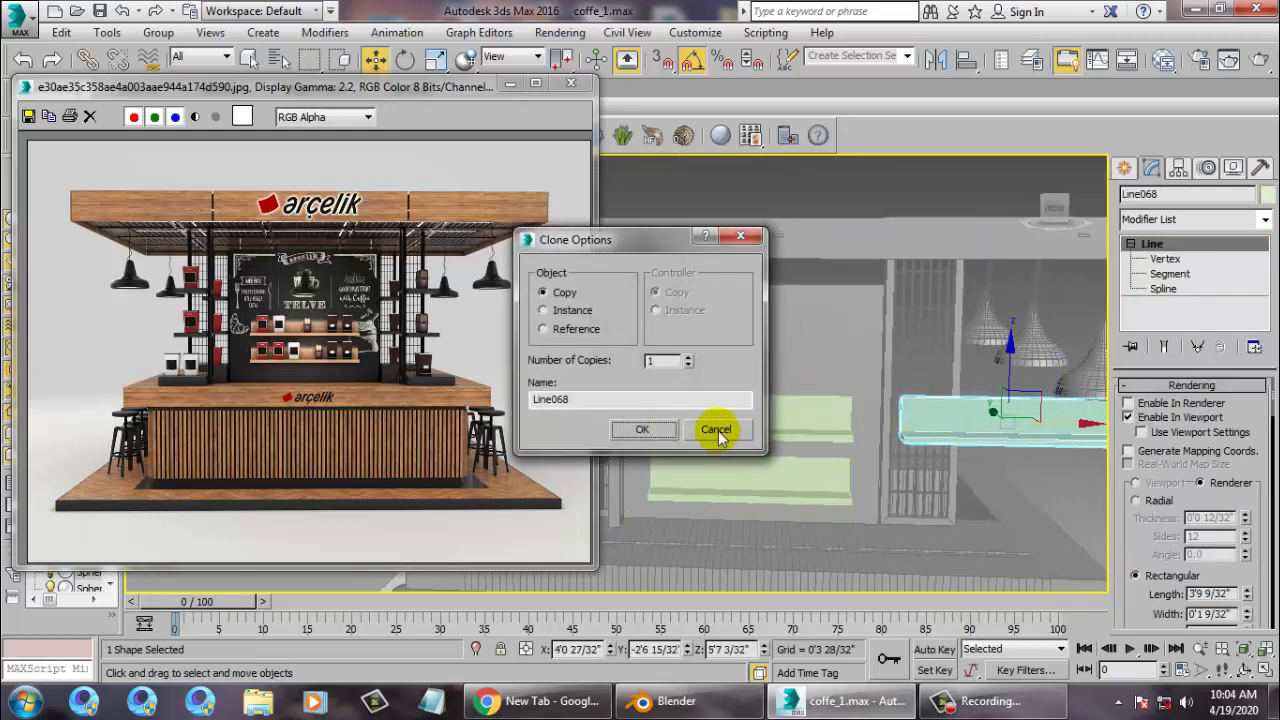
click(716, 428)
Copy the left projecting frame across to the inner edge of the right grille
click(614, 470)
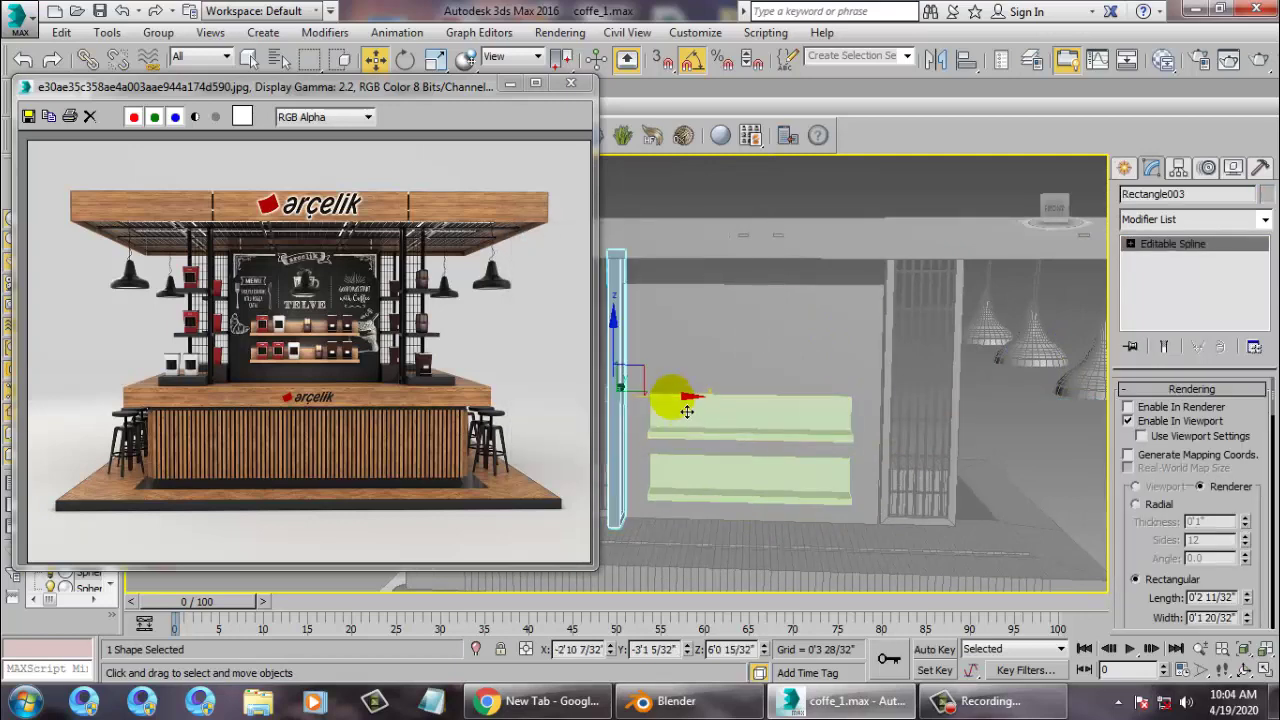
mouse_move(687, 411)
mouse_down()
mouse_move(921, 427)
mouse_move(967, 444)
mouse_move(949, 430)
mouse_up()
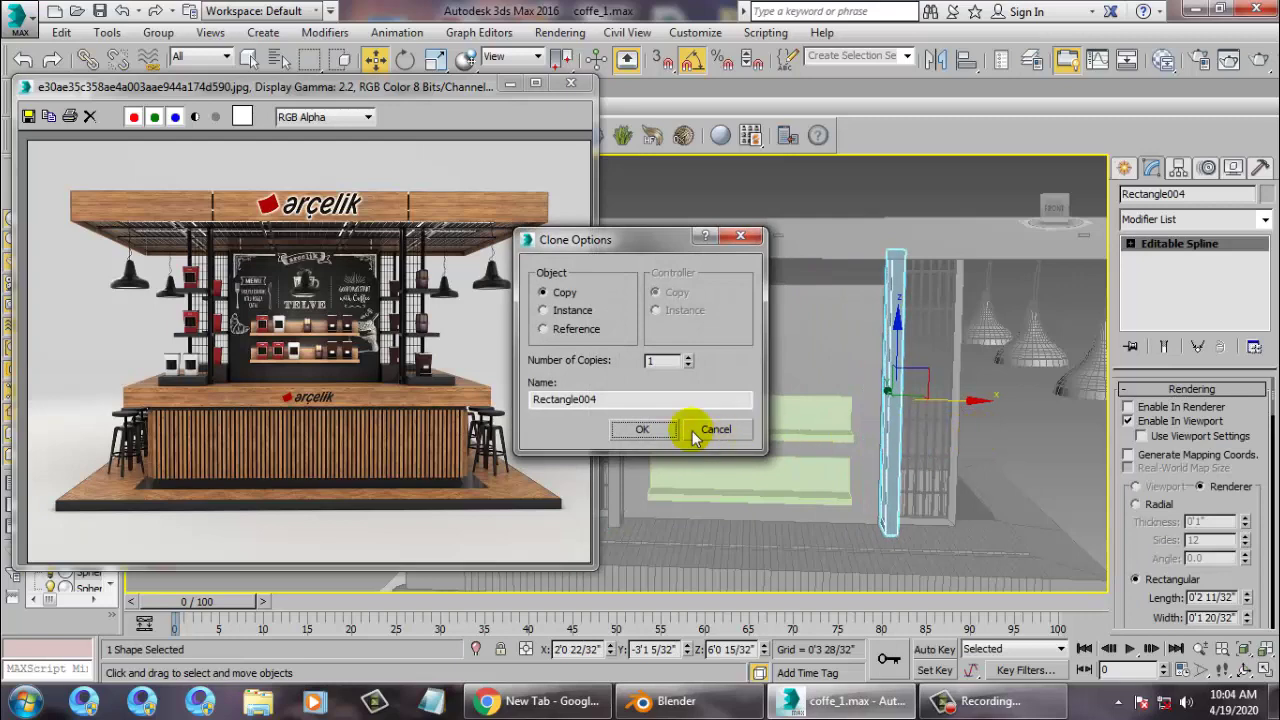
click(642, 429)
mouse_move(857, 437)
alt+middle_down()
mouse_move(829, 448)
mouse_move(903, 447)
mouse_move(543, 386)
alt+middle_up()
scroll(172, 362, up, 3)
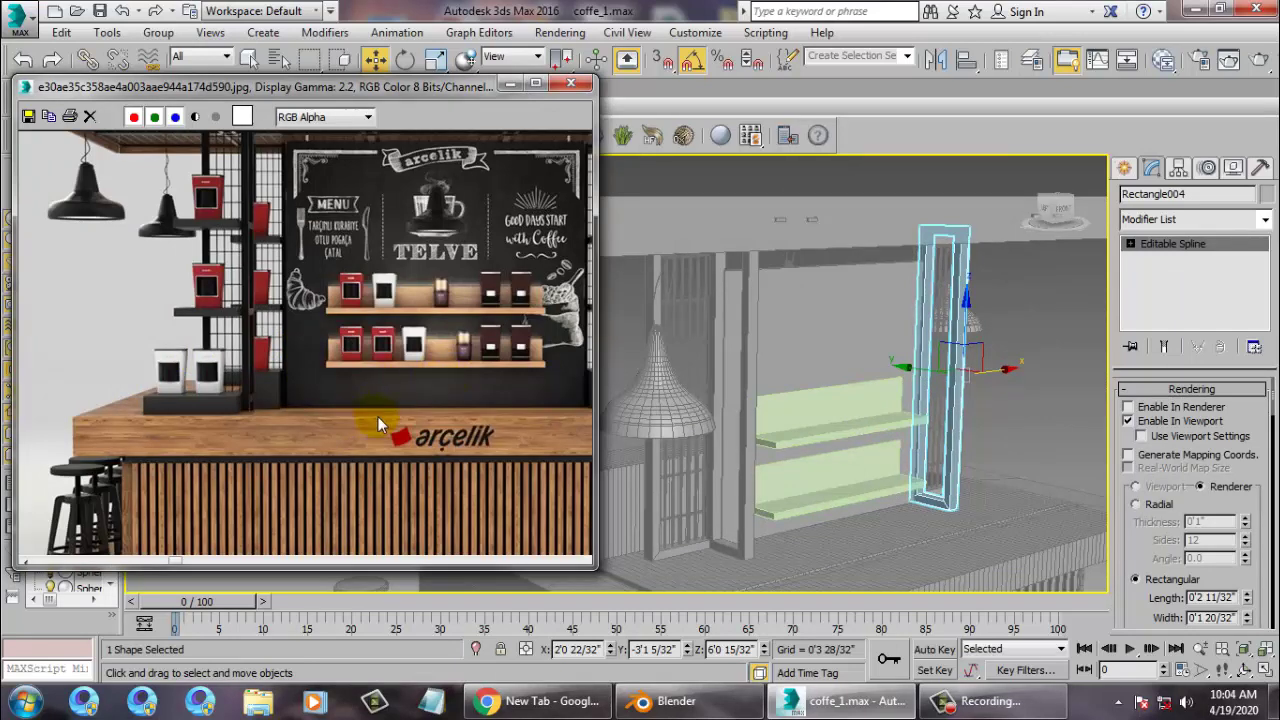
alt+middle_drag(800, 428, 871, 423)
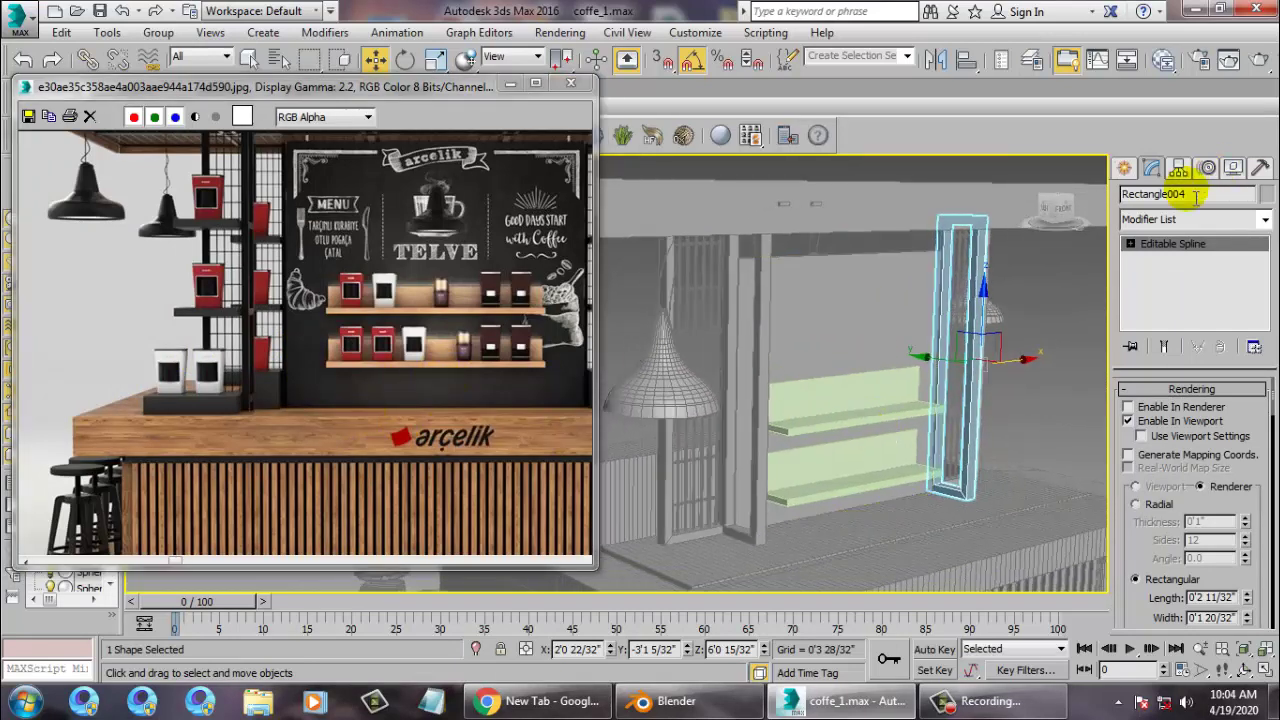
Draw a short cylinder on the right projecting frame in the Front view, about 0'0 24/32" in radius and 0'1 26/32" high
click(1123, 170)
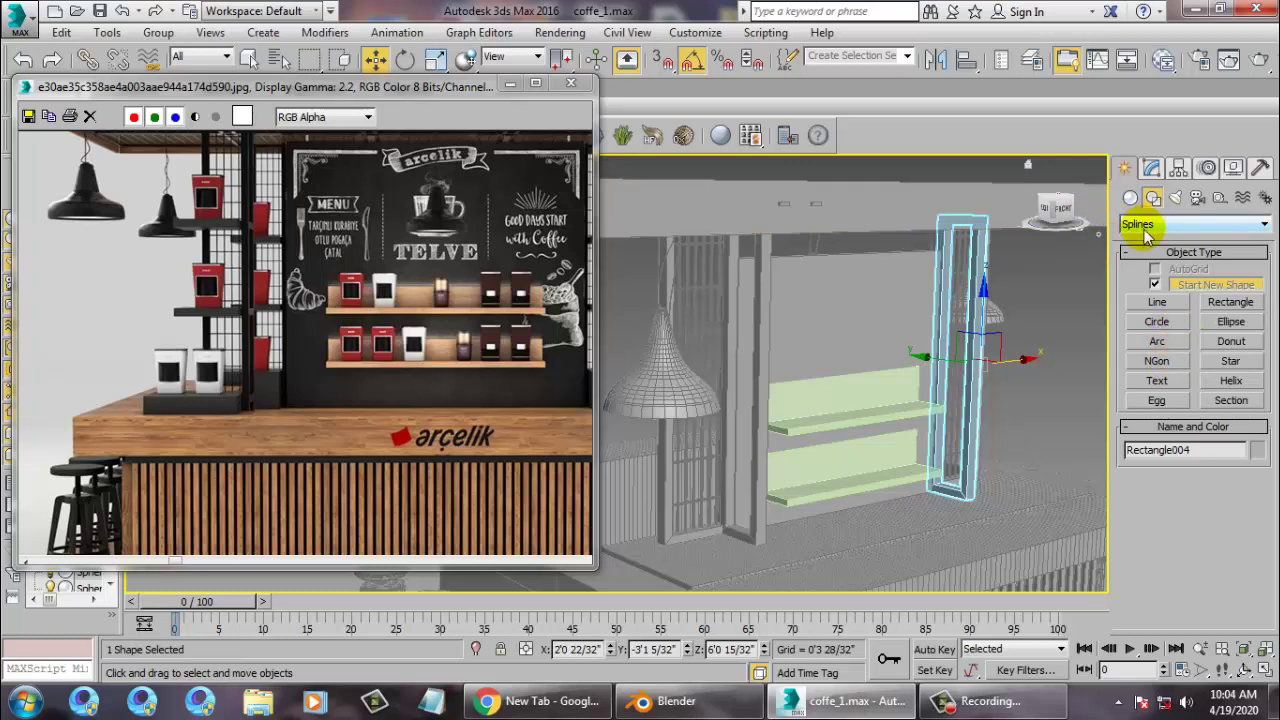
click(1128, 198)
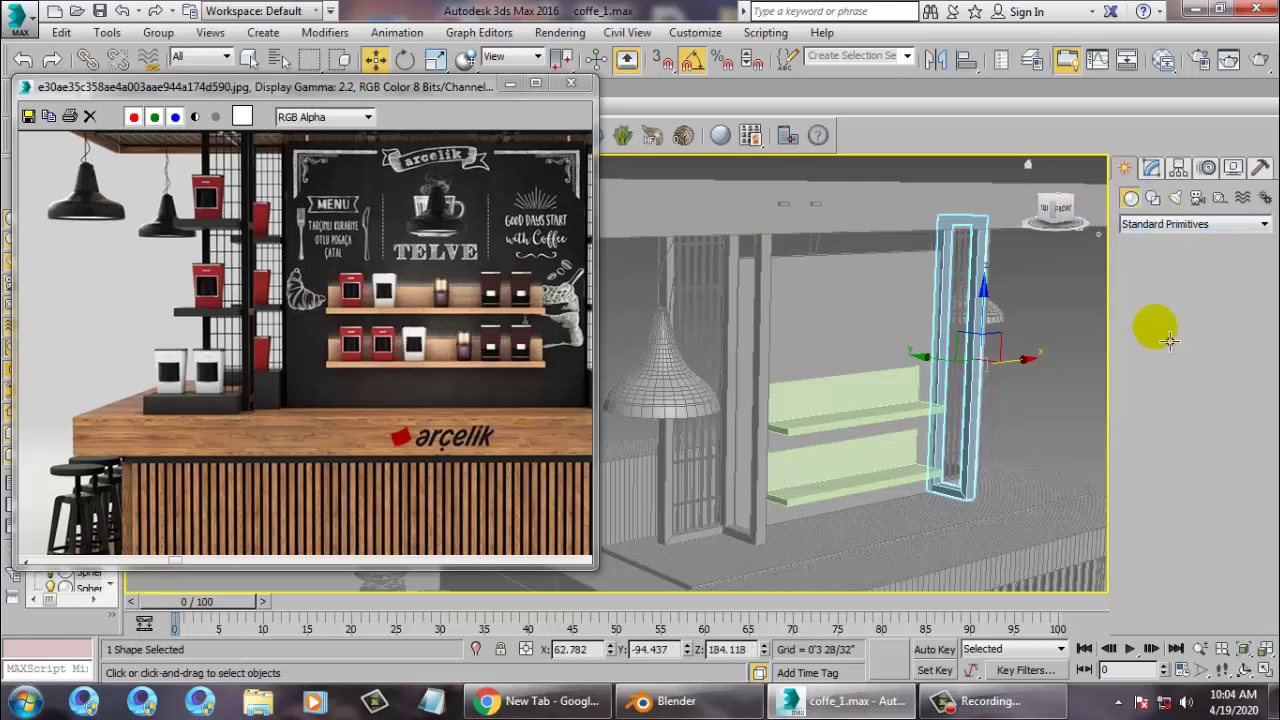
click(1160, 327)
key(alt+w)
key(alt+w)
middle_drag(940, 289, 965, 259)
middle_drag(790, 325, 825, 312)
scroll(839, 321, up, 1)
scroll(786, 281, up, 1)
middle_drag(1043, 314, 704, 331)
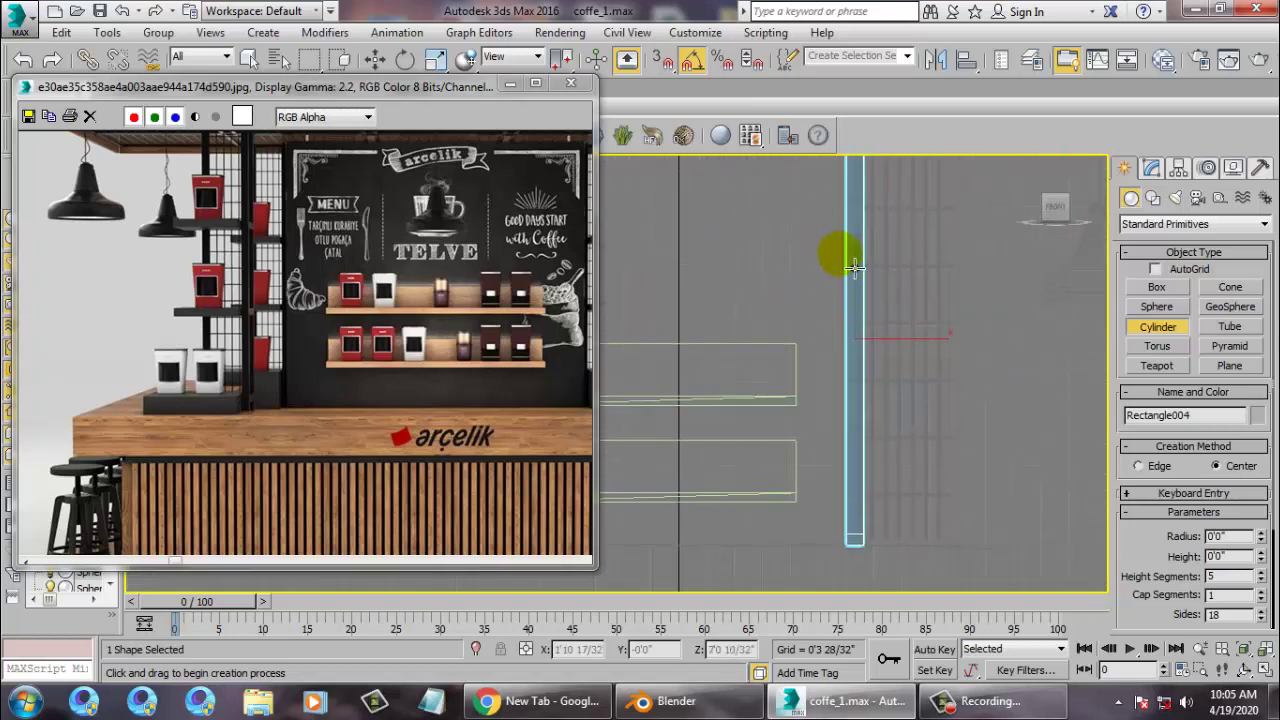
drag(866, 257, 873, 262)
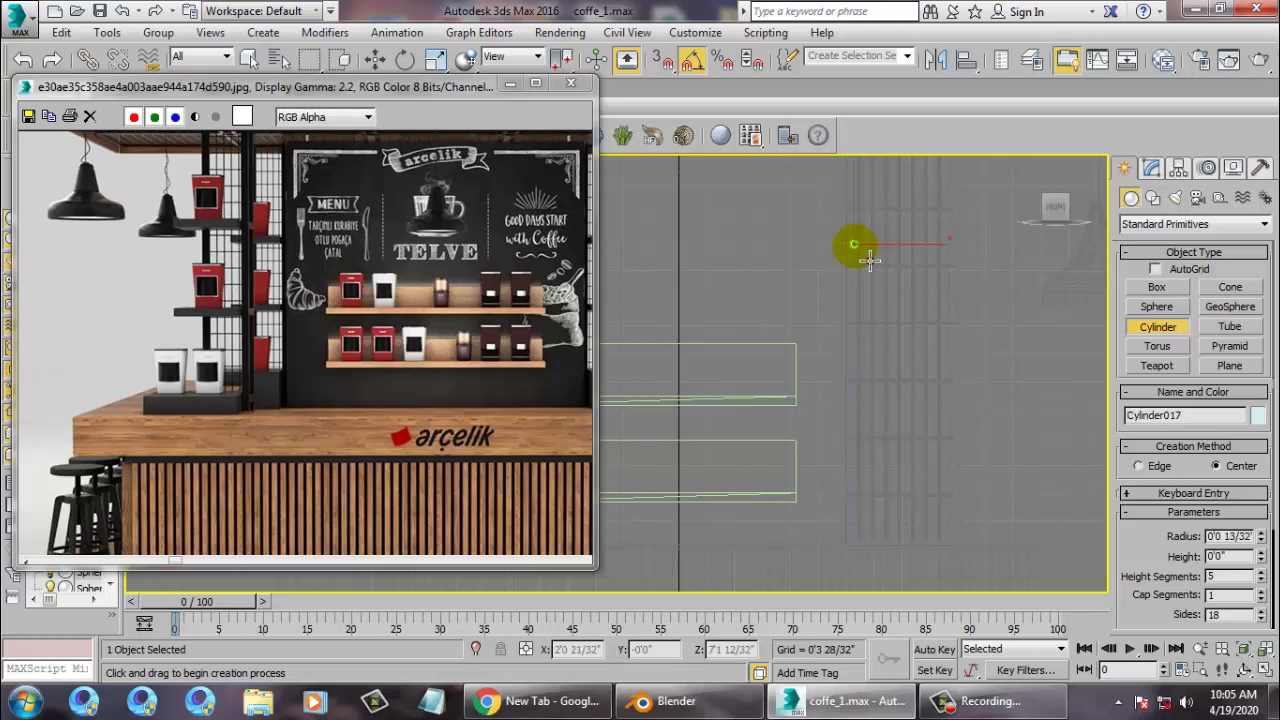
right_click(873, 248)
Move the cylinder forward from the scene's middle to the front edge of the right projecting frame
key(alt+w)
right_click(930, 443)
key(z)
key(alt+w)
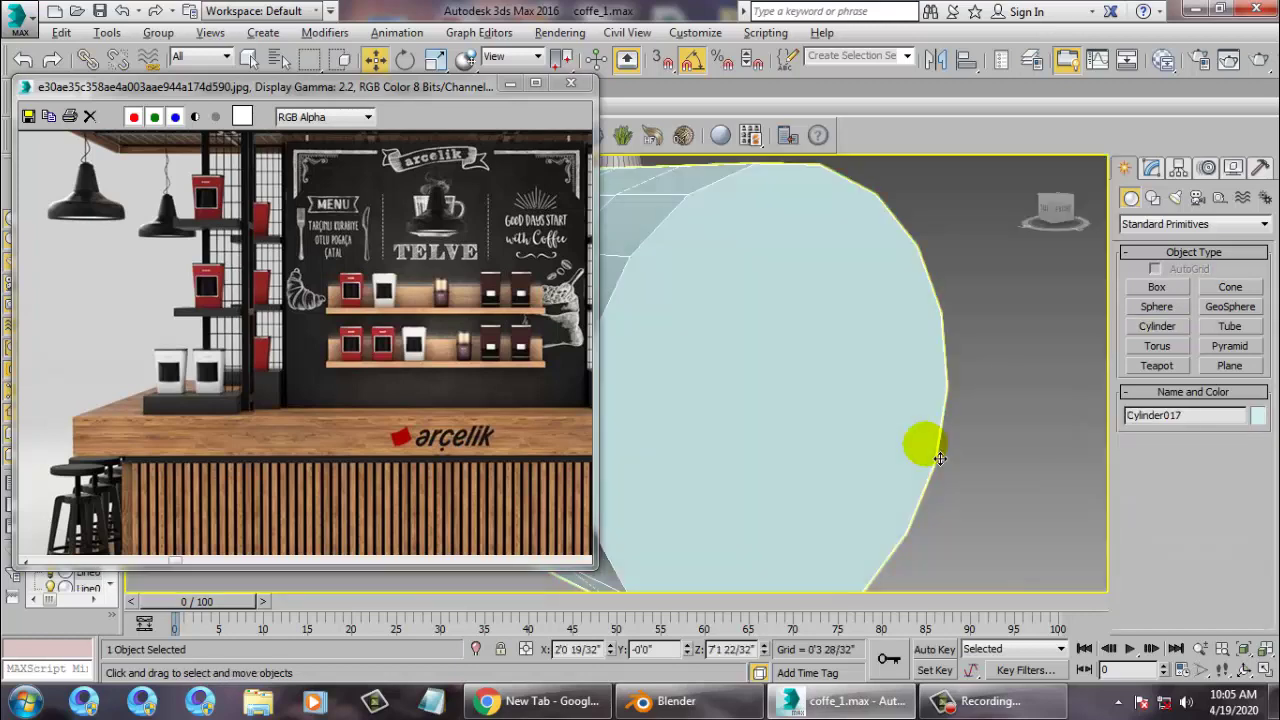
scroll(920, 414, down, 7)
alt+middle_drag(918, 398, 880, 393)
drag(880, 393, 962, 430)
key(z)
alt+middle_drag(967, 432, 866, 411)
scroll(988, 412, down, 5)
Set the cylinder's height segments to 1 and shift it back against the right projecting frame
click(1153, 168)
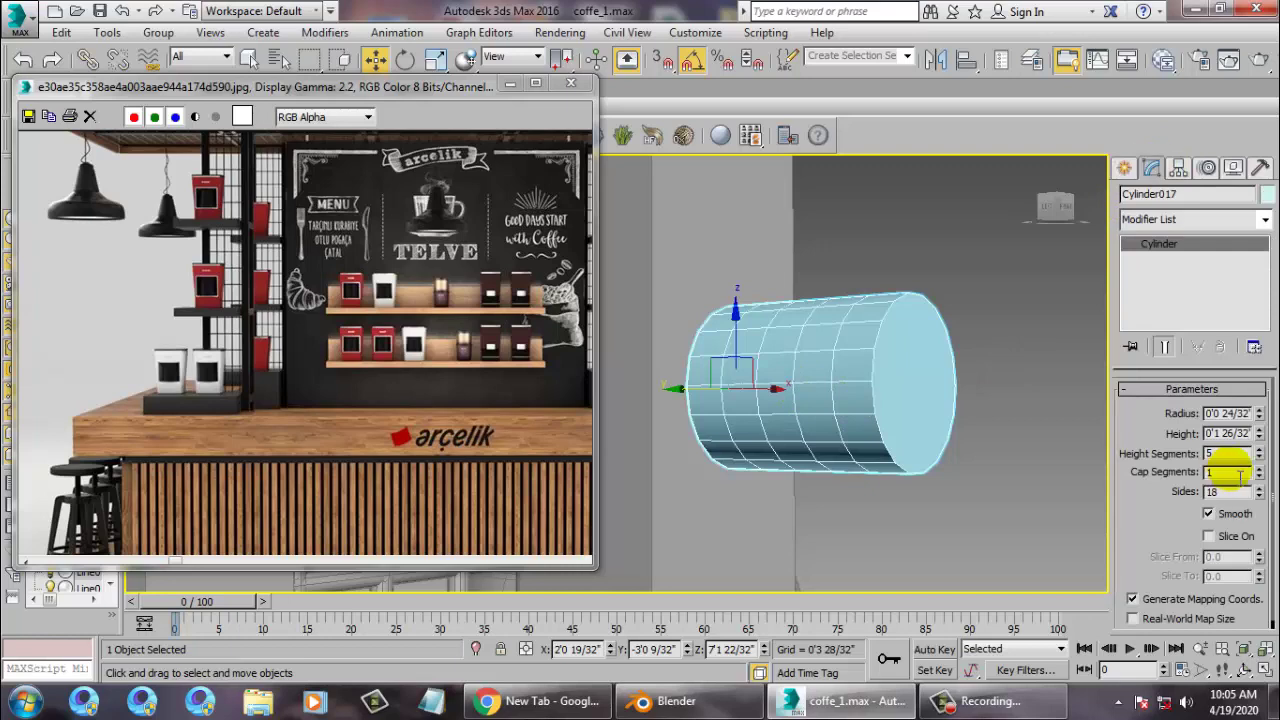
click(1260, 458)
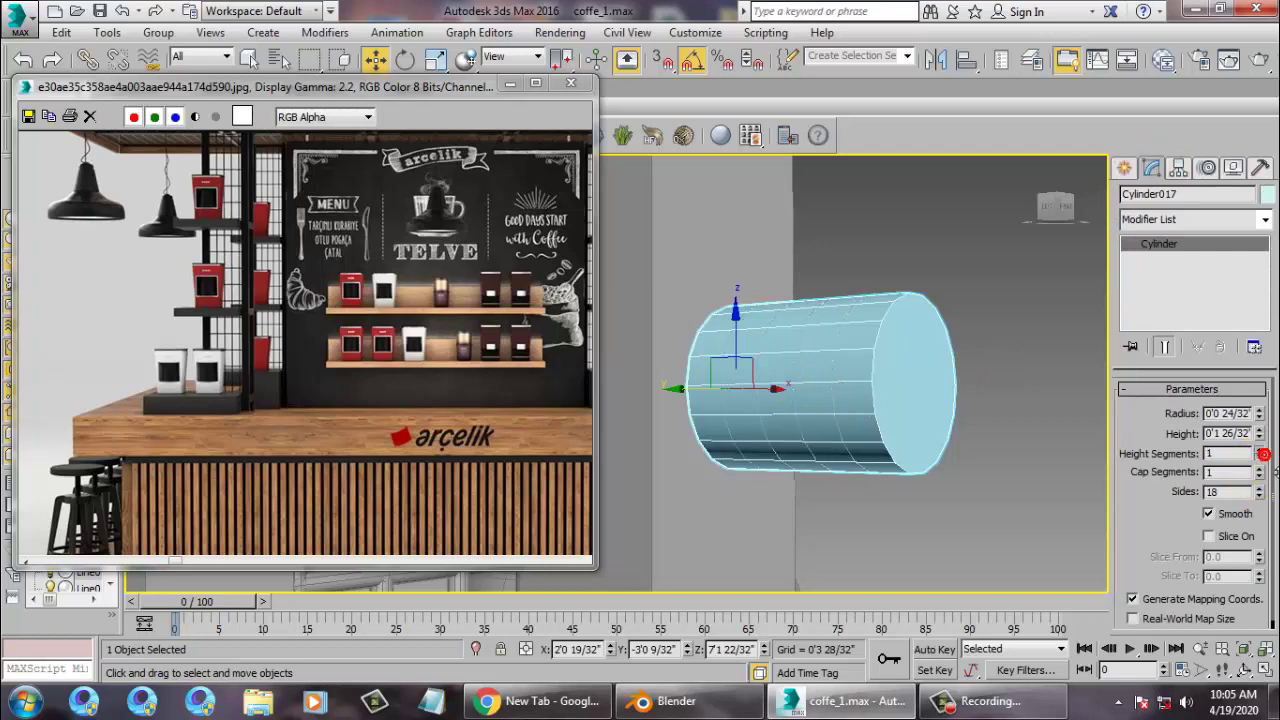
drag(697, 394, 629, 387)
scroll(755, 356, down, 8)
scroll(745, 355, up, 5)
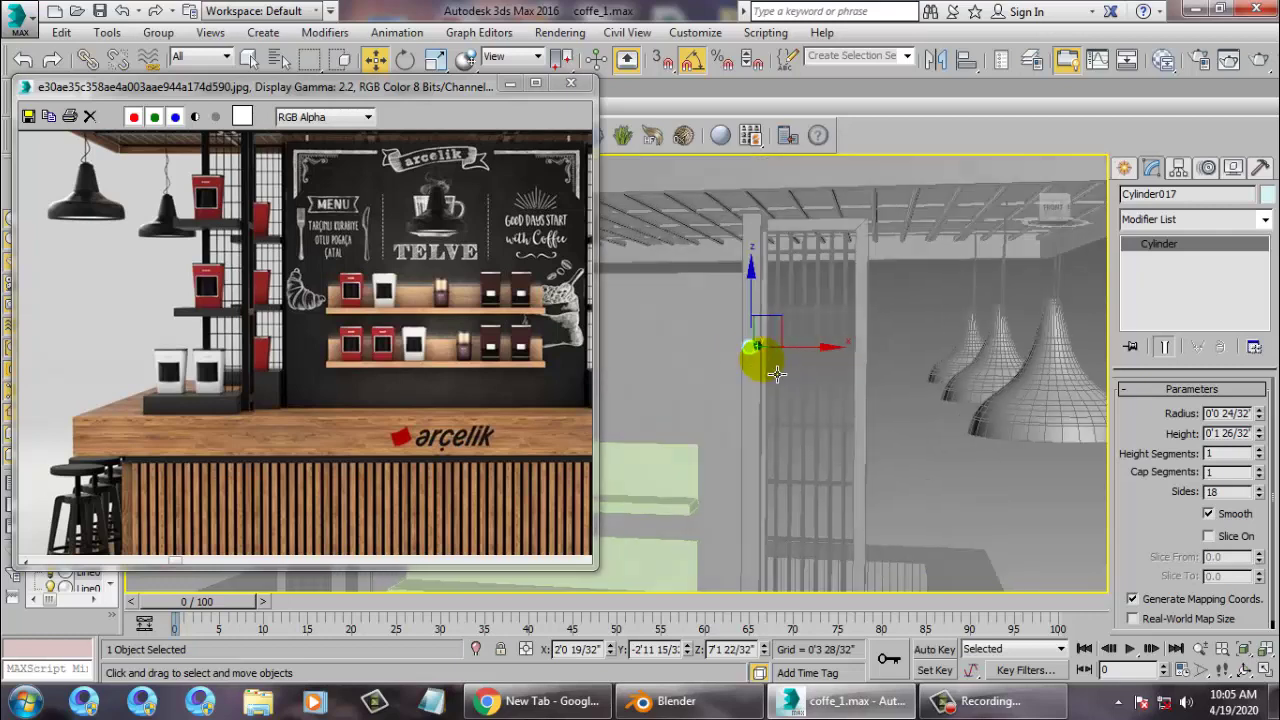
Make two evenly spaced copies of the cylinder down the right projecting frame
drag(760, 305, 762, 418)
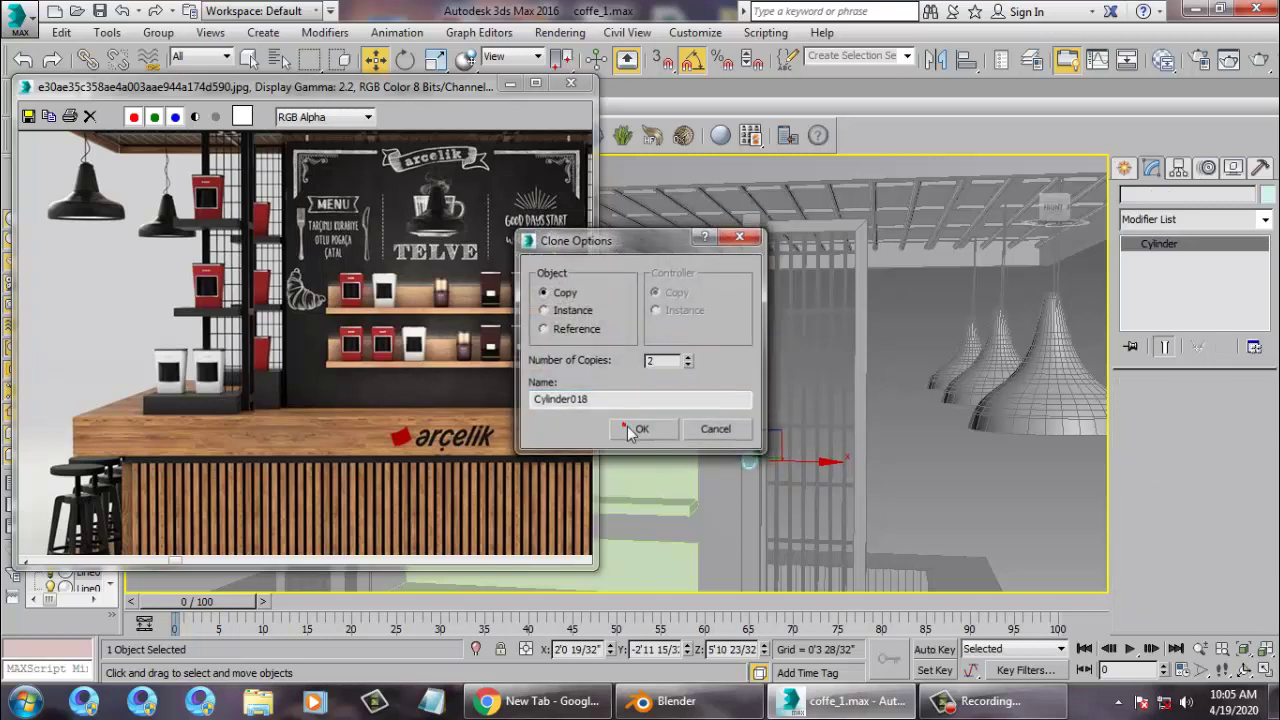
click(640, 429)
scroll(814, 333, up, 5)
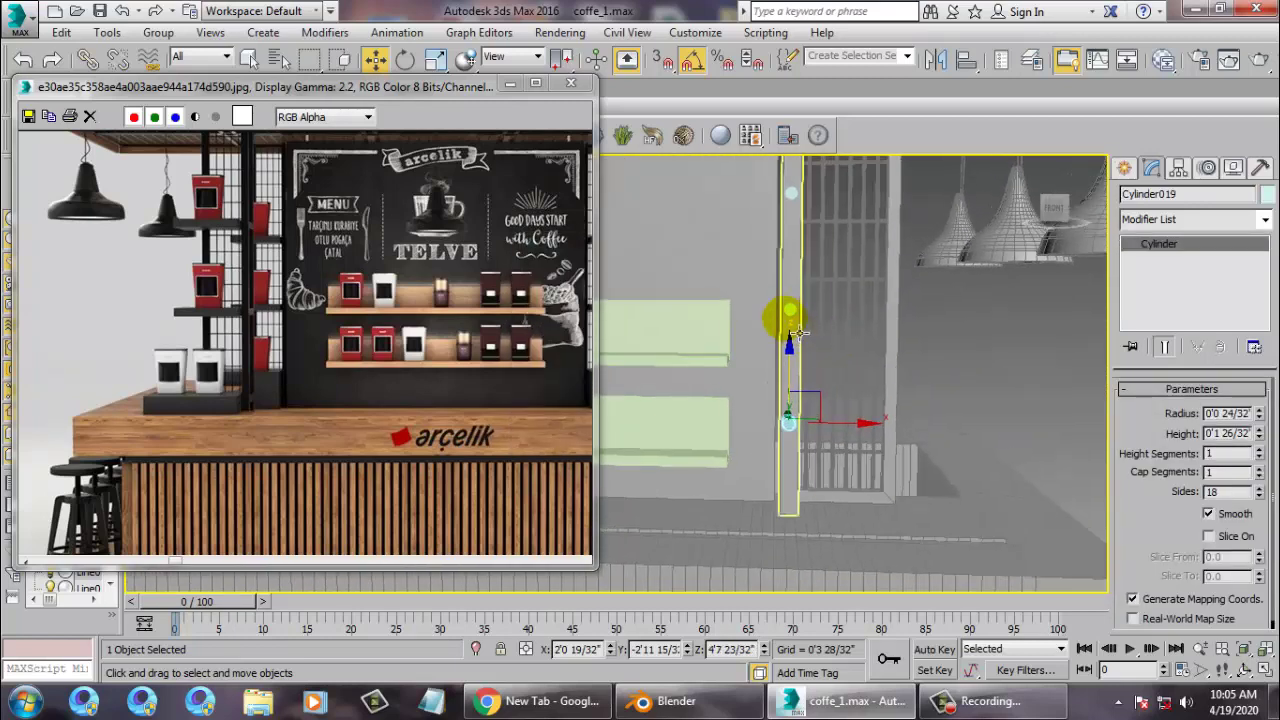
Copy all three cylinders from the right projecting frame across to the left one
ctrl+click(790, 310)
scroll(850, 270, down, 6)
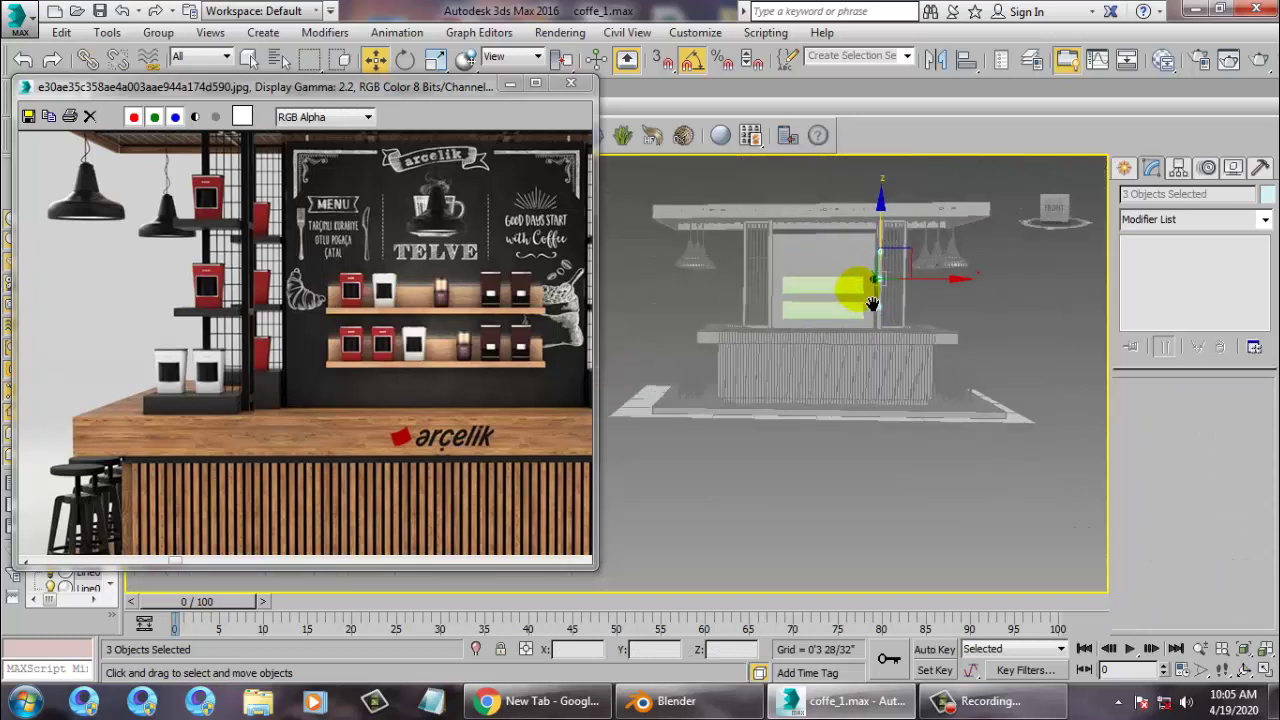
middle_drag(863, 294, 930, 330)
scroll(962, 356, up, 2)
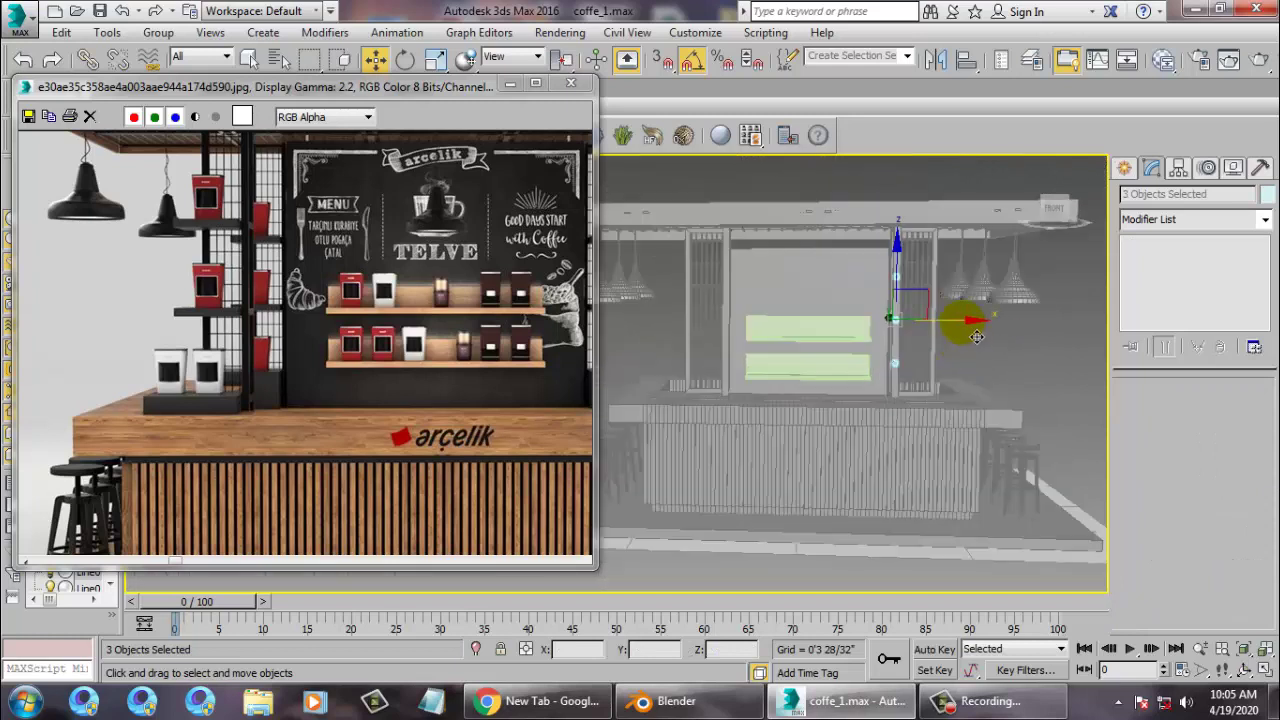
drag(926, 328, 806, 322)
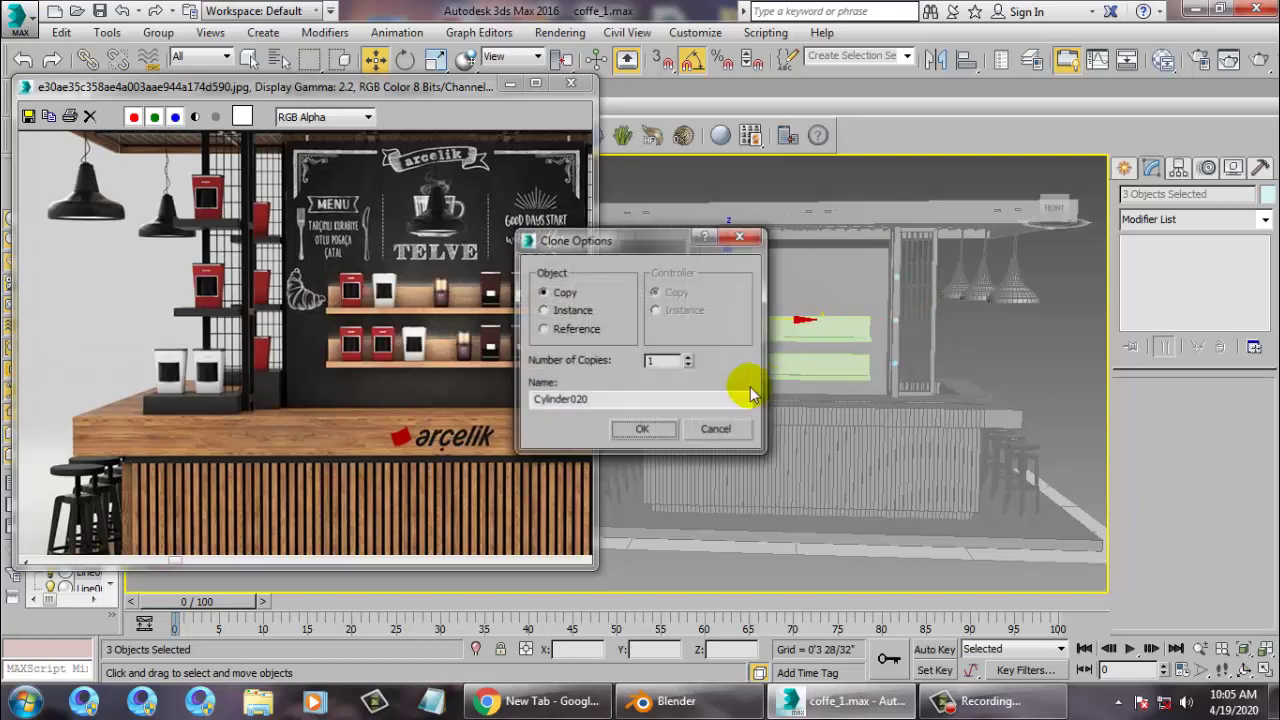
click(651, 427)
scroll(837, 319, up, 5)
scroll(840, 316, down, 2)
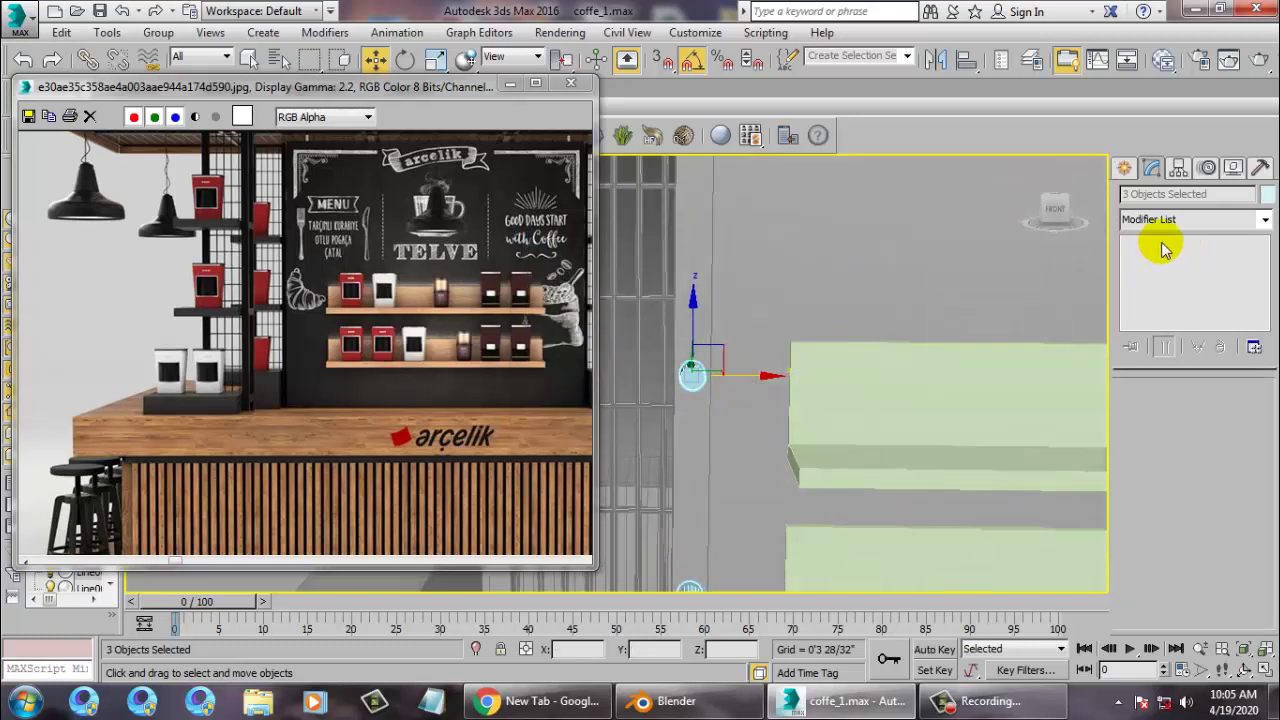
Draw a box below the left frame's lowest cylinder in the Front view, about 0'6 22/32" long and 0'10 21/32" wide
click(1124, 170)
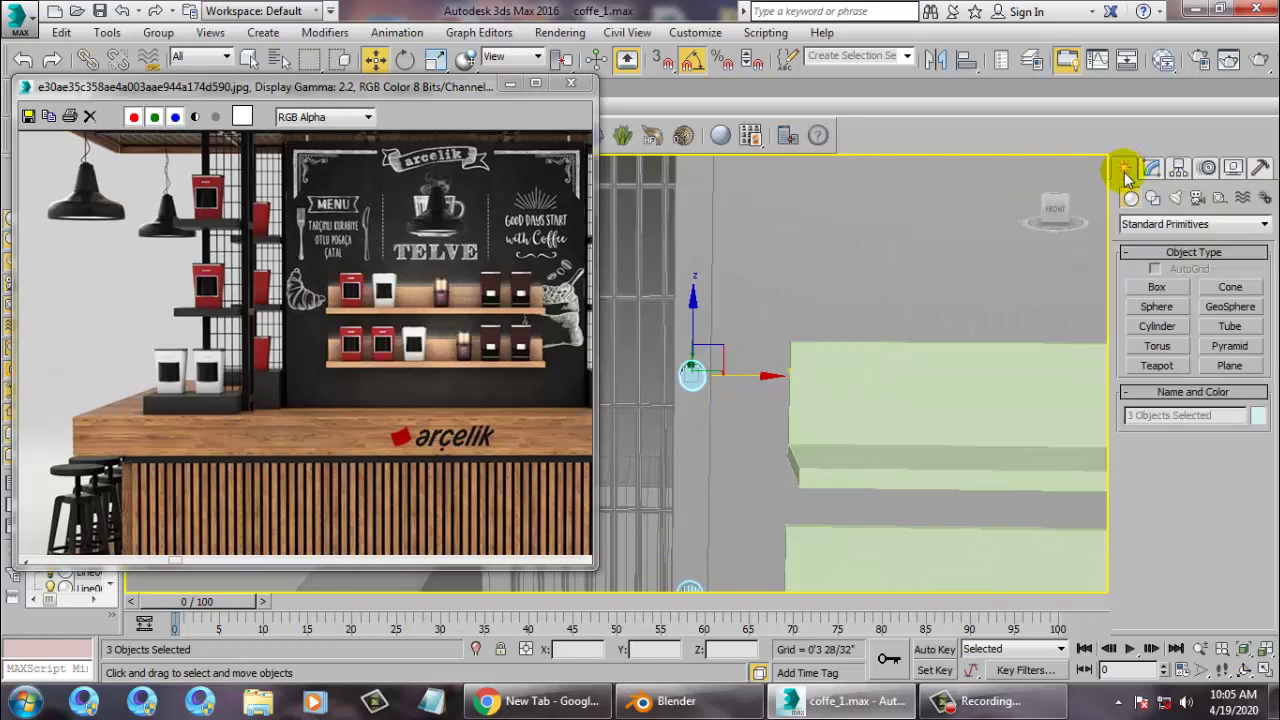
click(1156, 287)
key(alt+w)
click(829, 257)
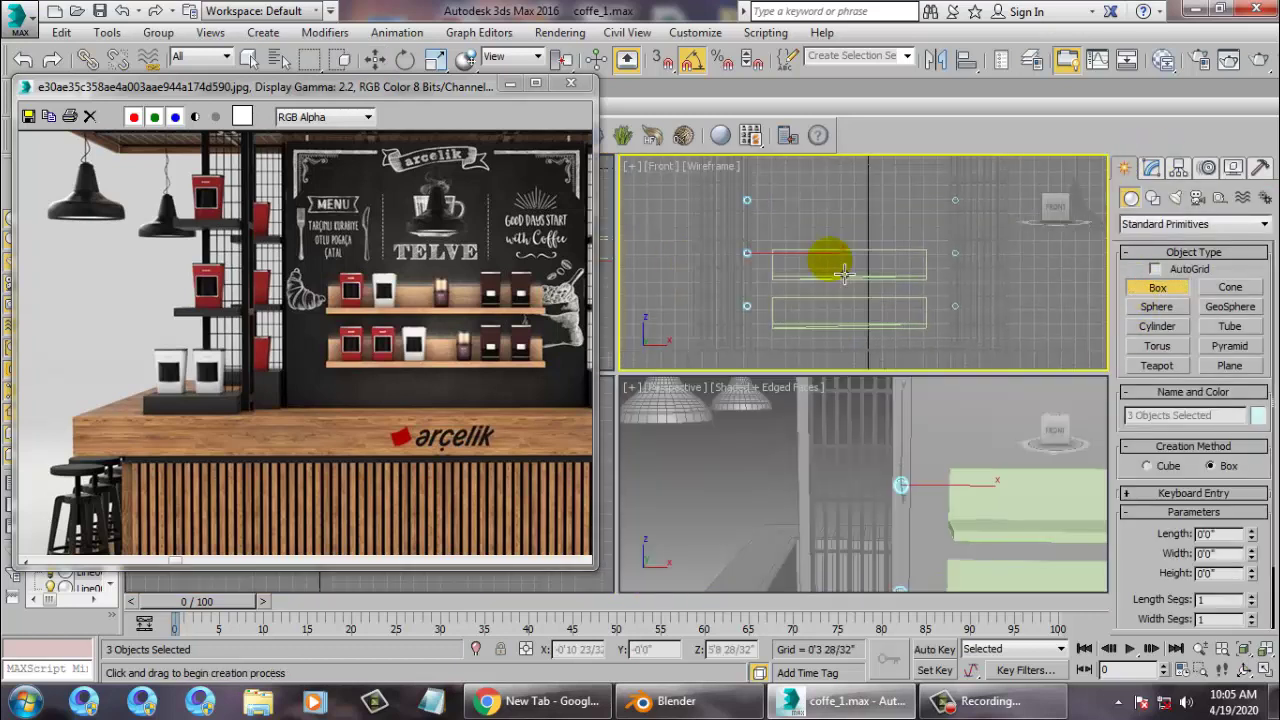
key(alt+w)
middle_drag(869, 277, 957, 87)
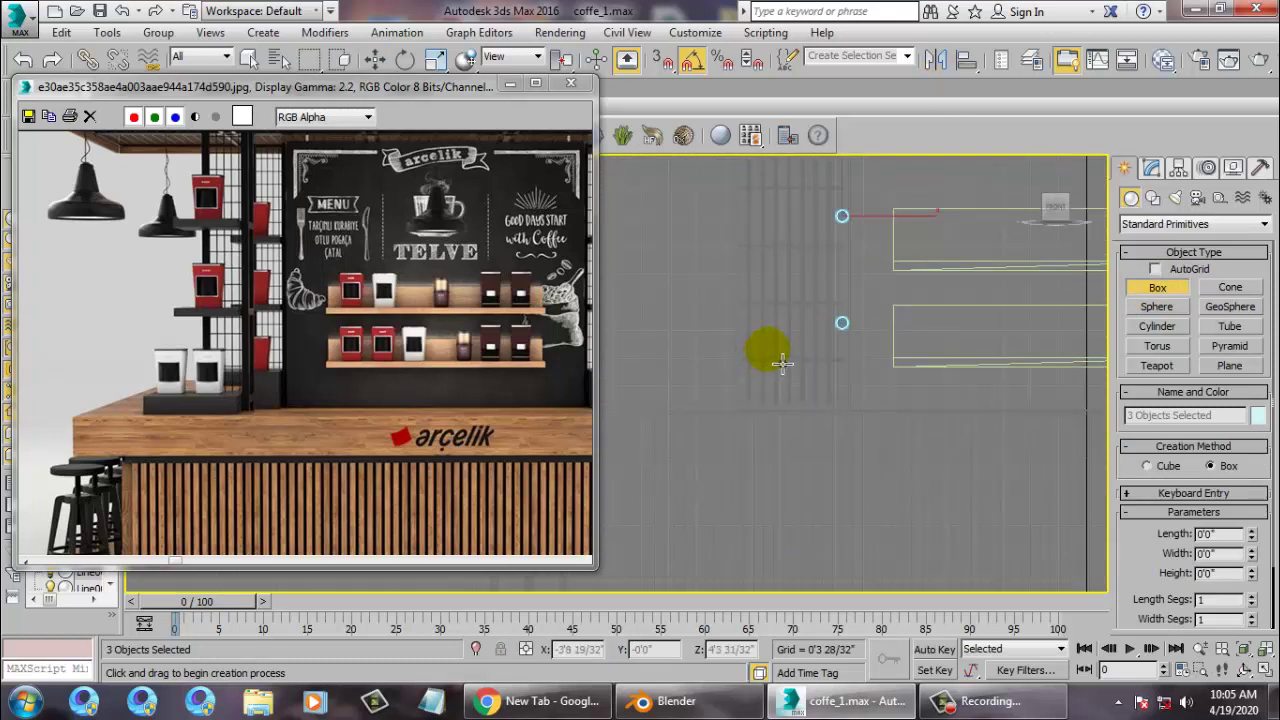
drag(768, 348, 845, 398)
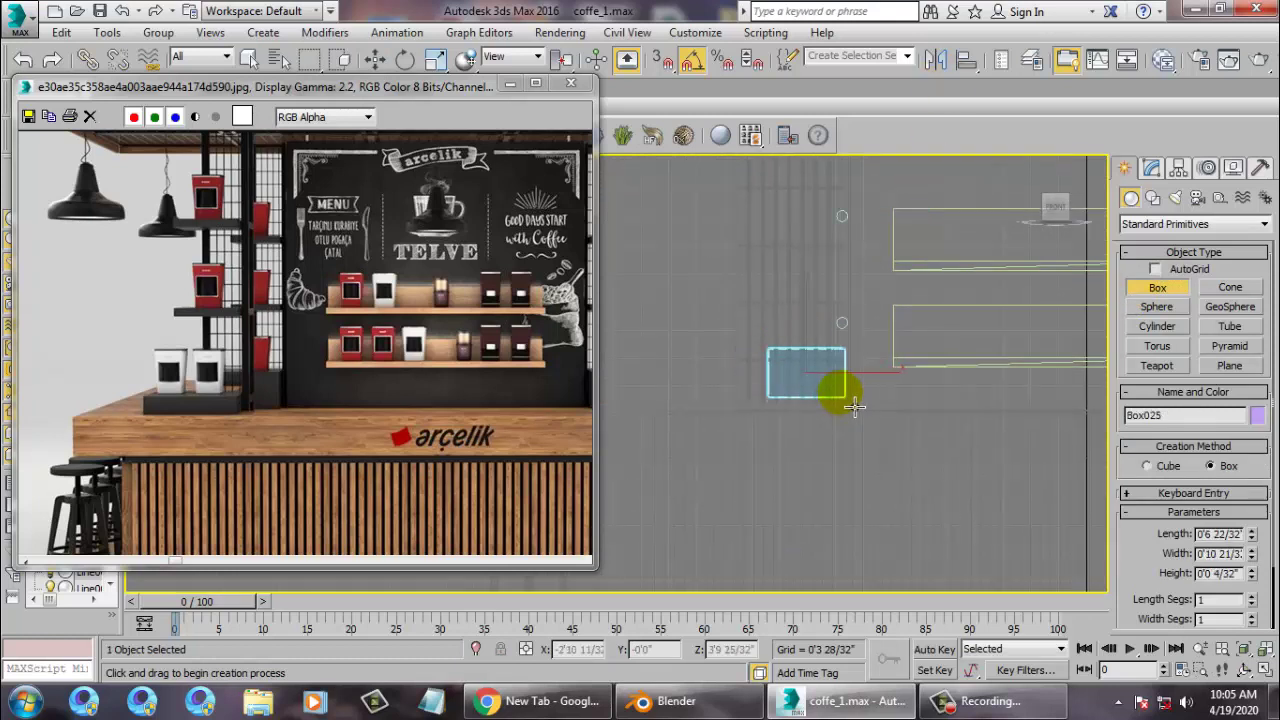
Rotate the box so it lies flat and bring it towards the counter beside the left grille
key(w)
key(alt+w)
right_click(938, 454)
key(z)
key(alt+w)
scroll(939, 449, down, 5)
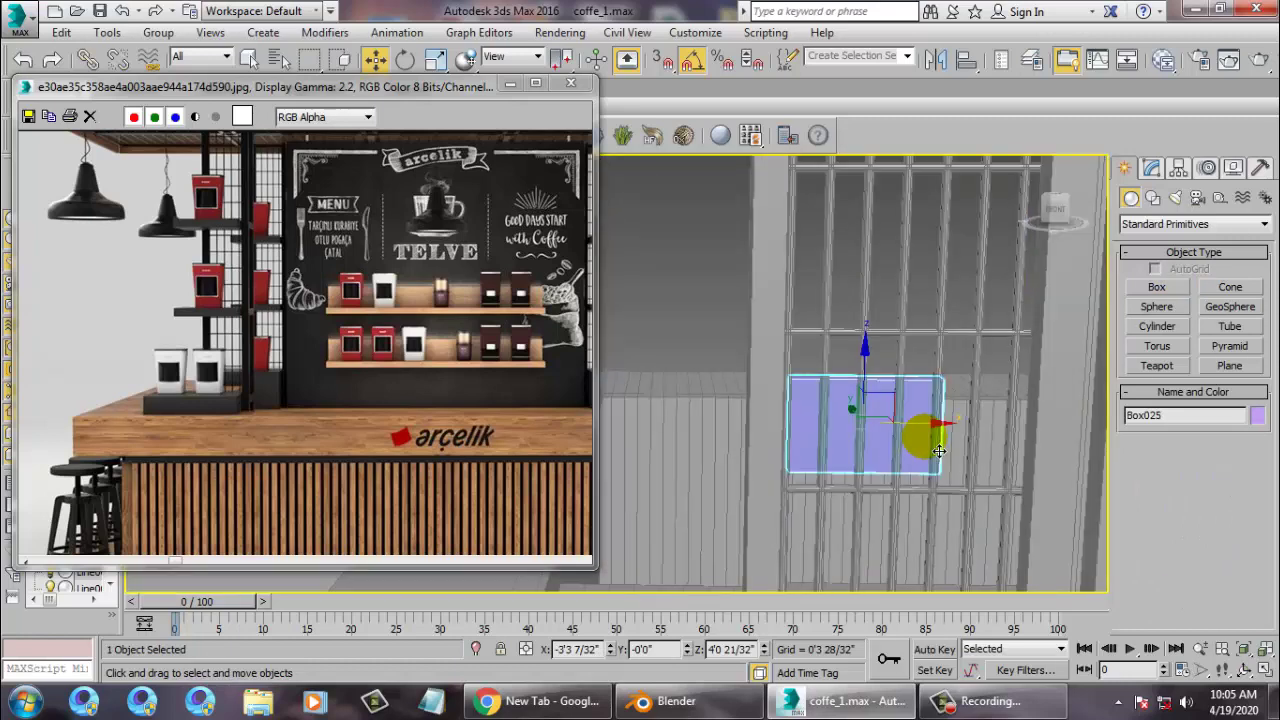
alt+middle_drag(930, 429, 960, 431)
scroll(938, 434, down, 5)
key(e)
drag(929, 405, 944, 422)
key(w)
alt+middle_drag(951, 422, 1005, 460)
Scale the flat box up to about 118% and seat it on the counter at the foot of the left projecting frame
key(r)
drag(906, 424, 1041, 455)
key(w)
alt+middle_drag(1041, 455, 880, 386)
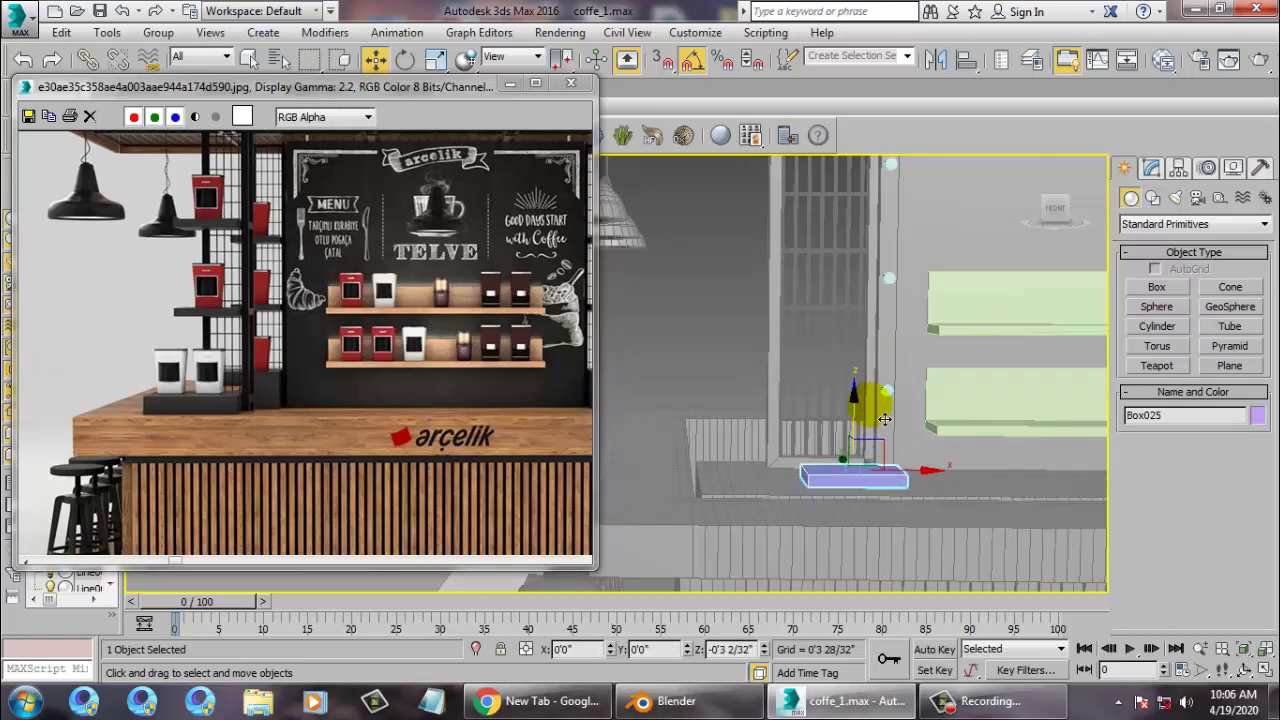
alt+middle_drag(887, 420, 861, 421)
drag(807, 415, 790, 415)
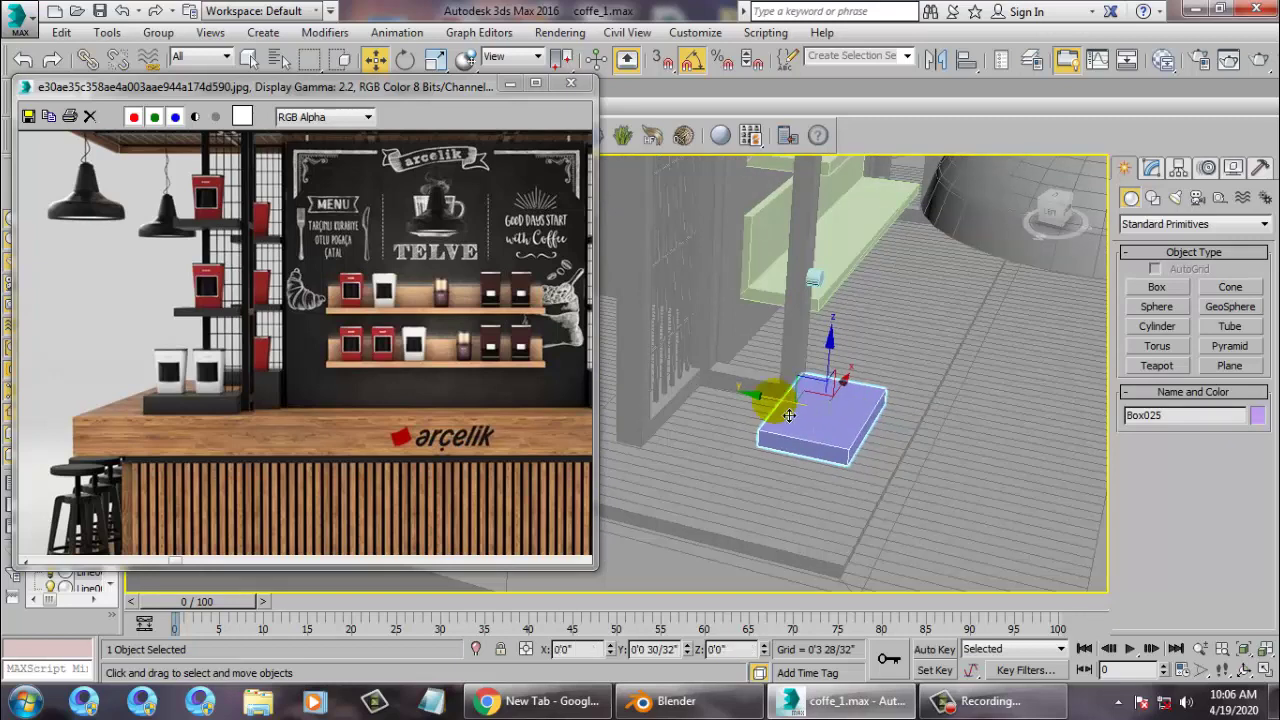
alt+middle_drag(793, 415, 894, 354)
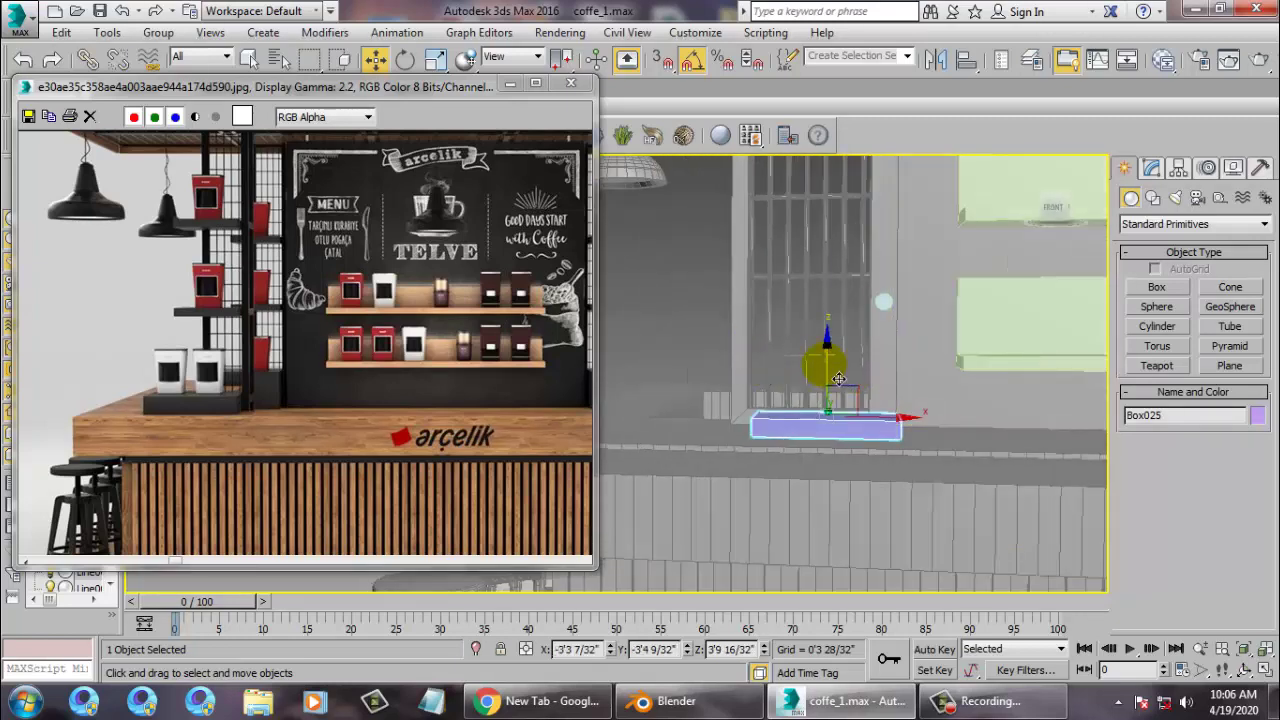
Copy the base box up to the left frame's lowest cylinder and scale the copy down into a smaller shelf
mouse_move(838, 379)
shift+mouse_down()
mouse_move(810, 245)
mouse_move(809, 260)
shift+mouse_up()
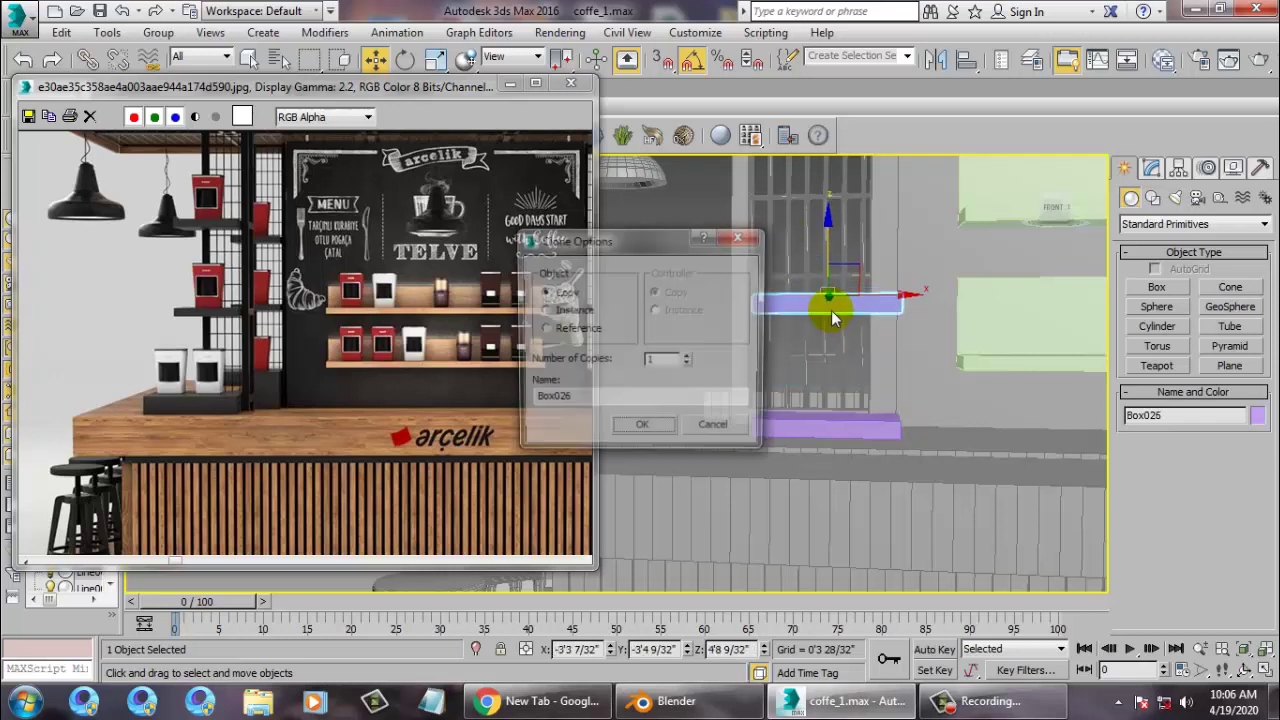
click(643, 431)
alt+middle_drag(758, 343, 840, 426)
scroll(842, 415, up, 2)
key(r)
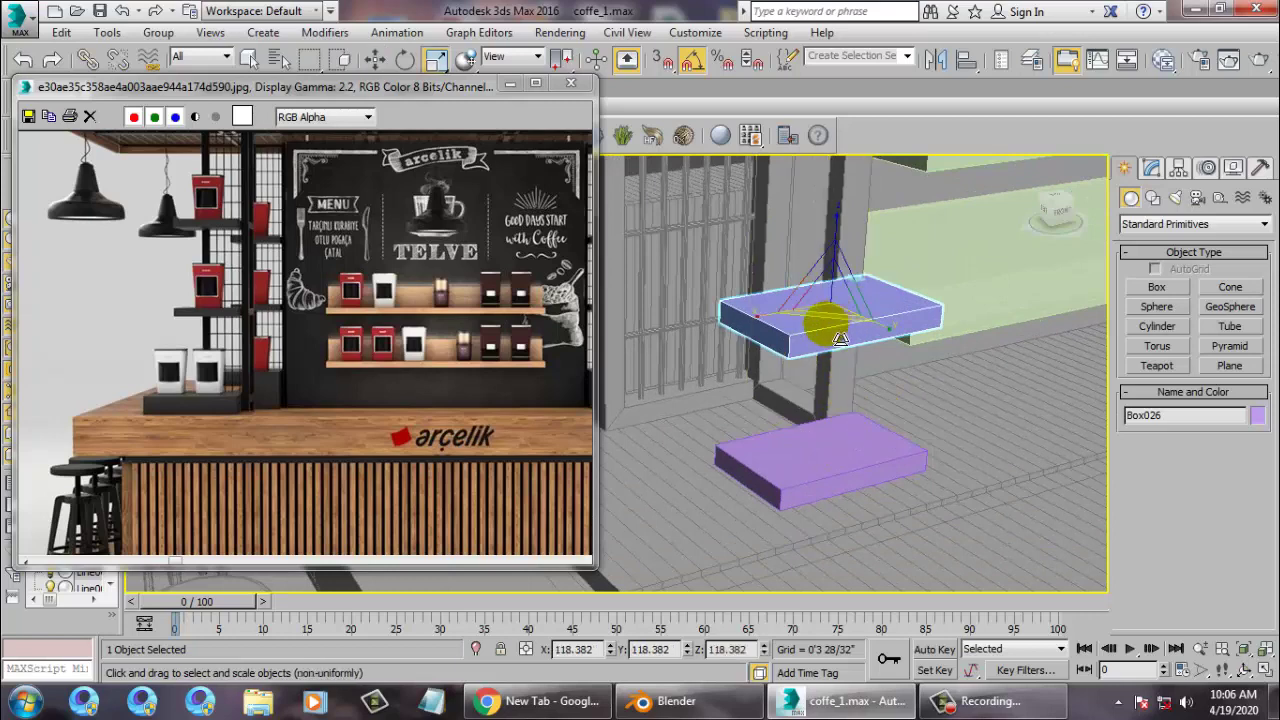
mouse_move(840, 338)
mouse_down()
mouse_move(861, 333)
mouse_move(853, 315)
mouse_move(892, 322)
mouse_up()
key(w)
Shift the small shelf sideways in the Front view so its end lines up with the lowest cylinder
alt+middle_drag(963, 361, 896, 342)
key(alt+w)
right_click(869, 265)
key(alt+w)
key(z)
middle_drag(721, 323, 764, 340)
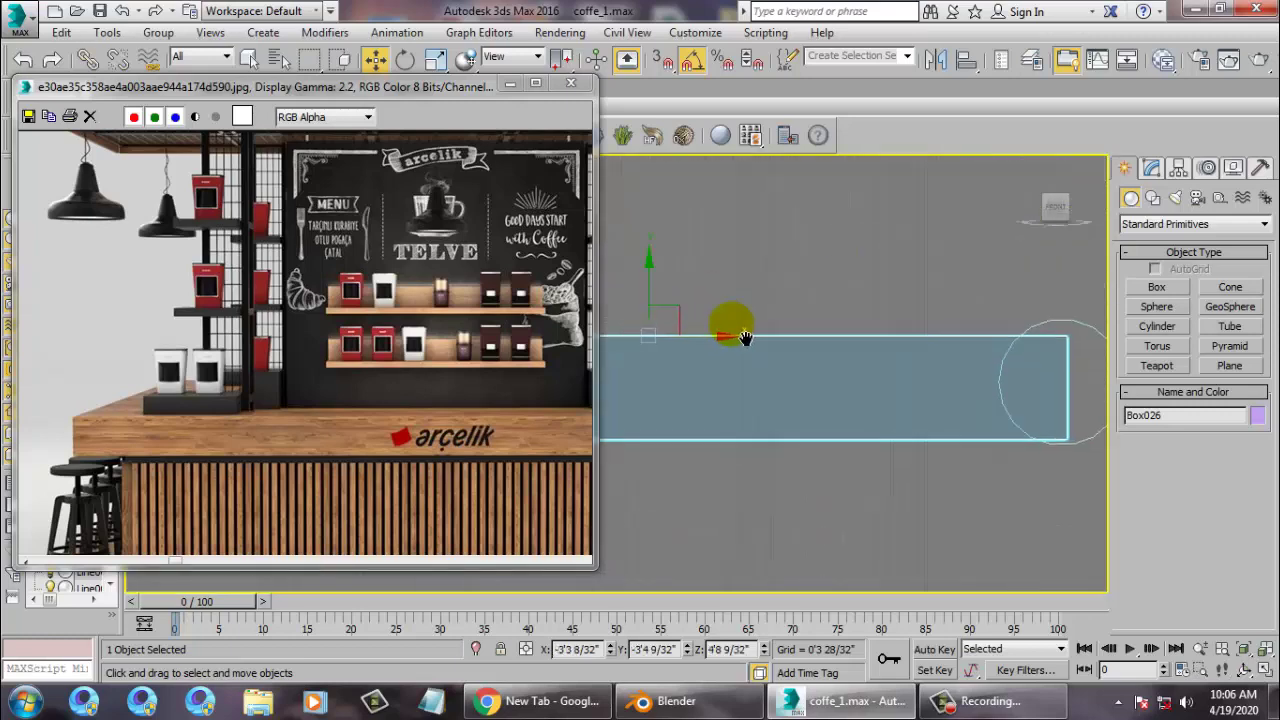
scroll(763, 340, down, 5)
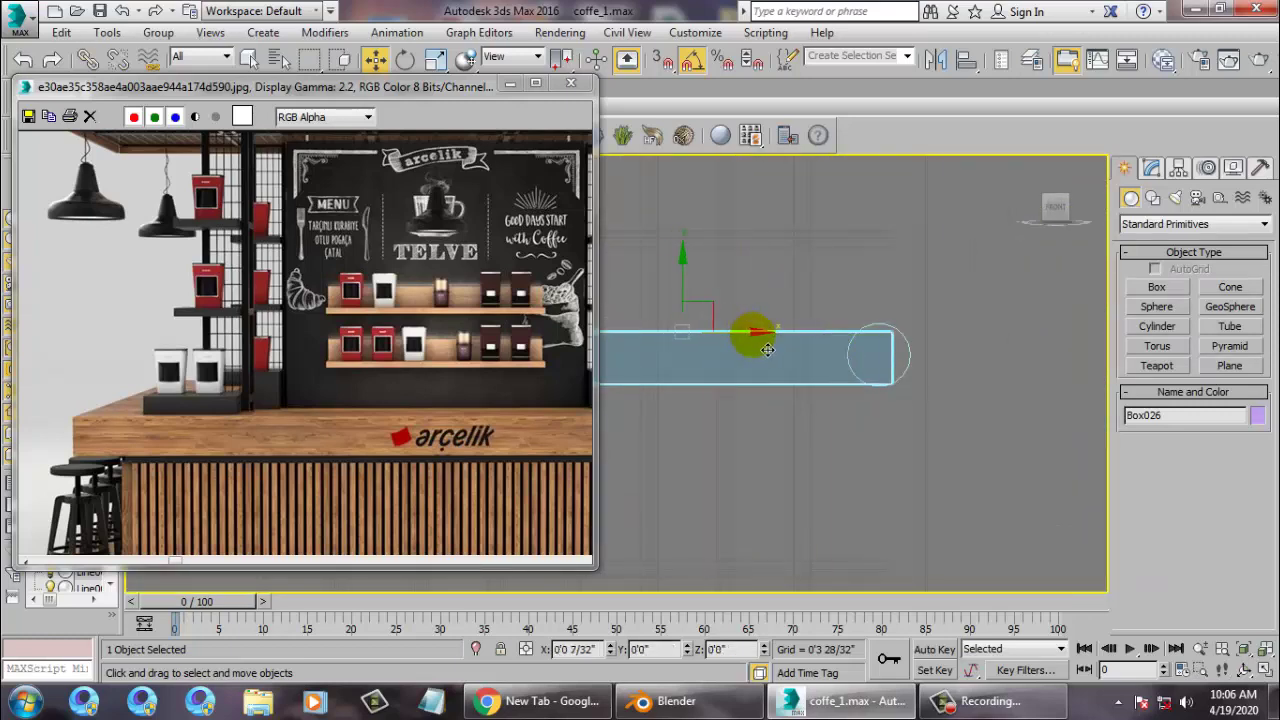
scroll(728, 288, down, 5)
Copy the small shelf upward twice to line up with the left frame's middle and top cylinders
mouse_move(724, 347)
mouse_down()
mouse_move(746, 337)
mouse_move(738, 185)
mouse_move(737, 201)
mouse_move(723, 194)
mouse_up()
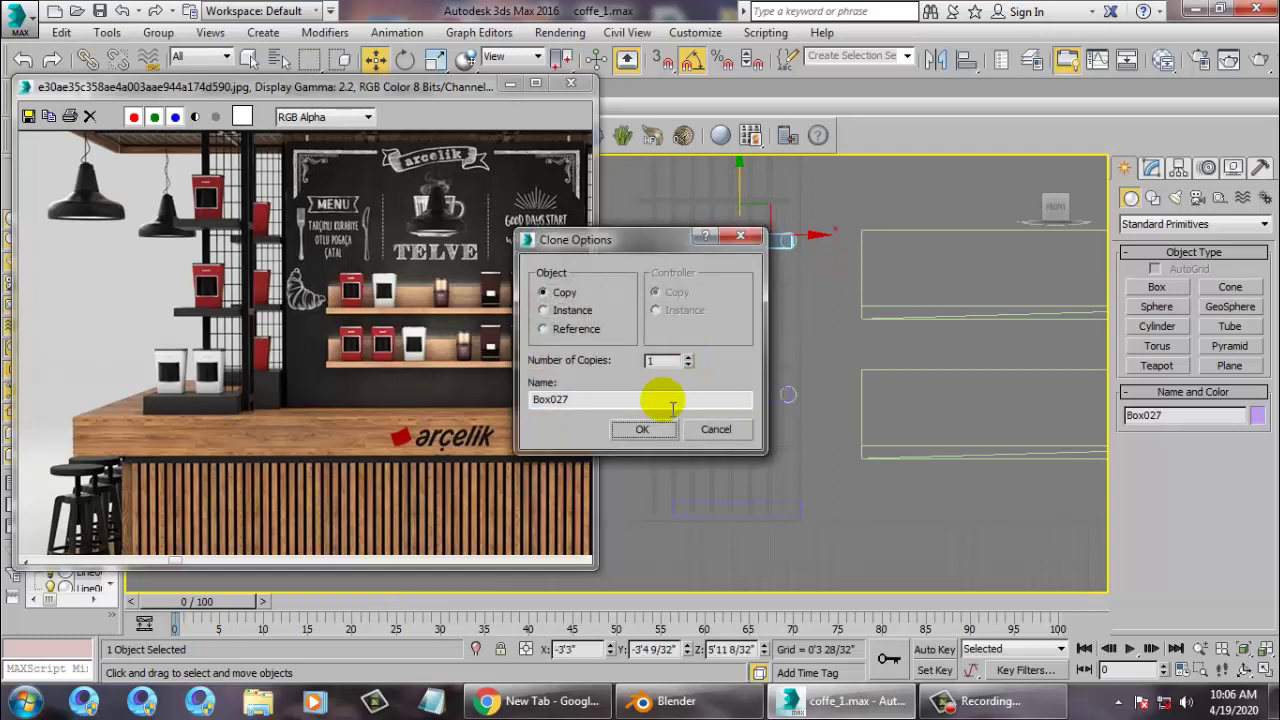
click(631, 437)
middle_drag(745, 344, 703, 463)
scroll(690, 215, down, 3)
middle_drag(692, 165, 726, 254)
scroll(726, 254, up, 2)
drag(726, 317, 725, 312)
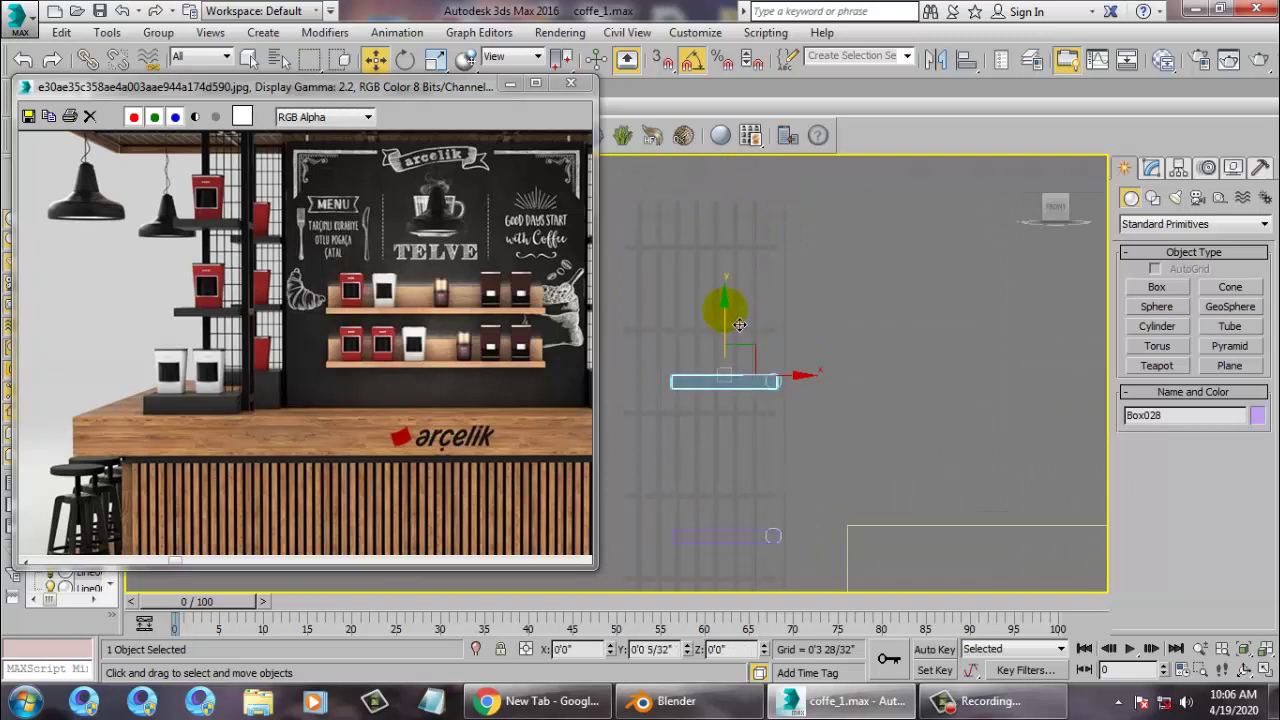
drag(740, 330, 740, 155)
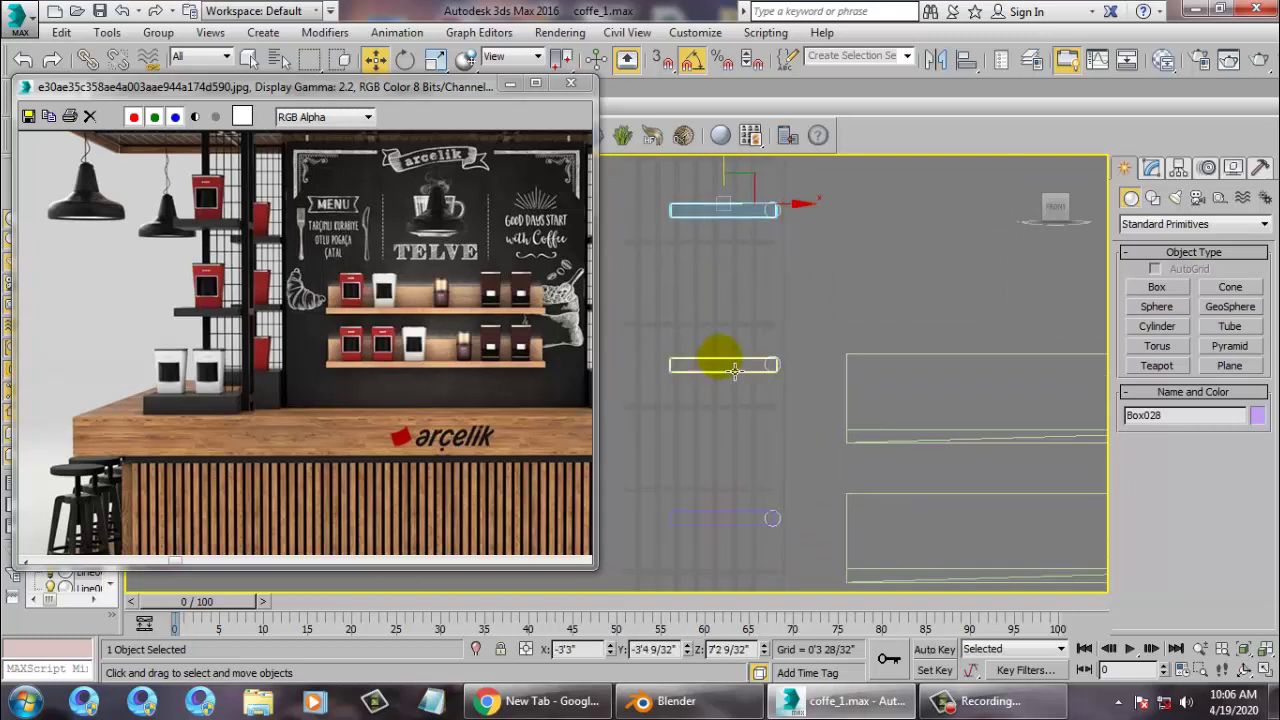
Mirror the left frame's three small shelves and base box as copies across X and place the copies on the right frame
ctrl+click(737, 371)
middle_drag(729, 451, 764, 256)
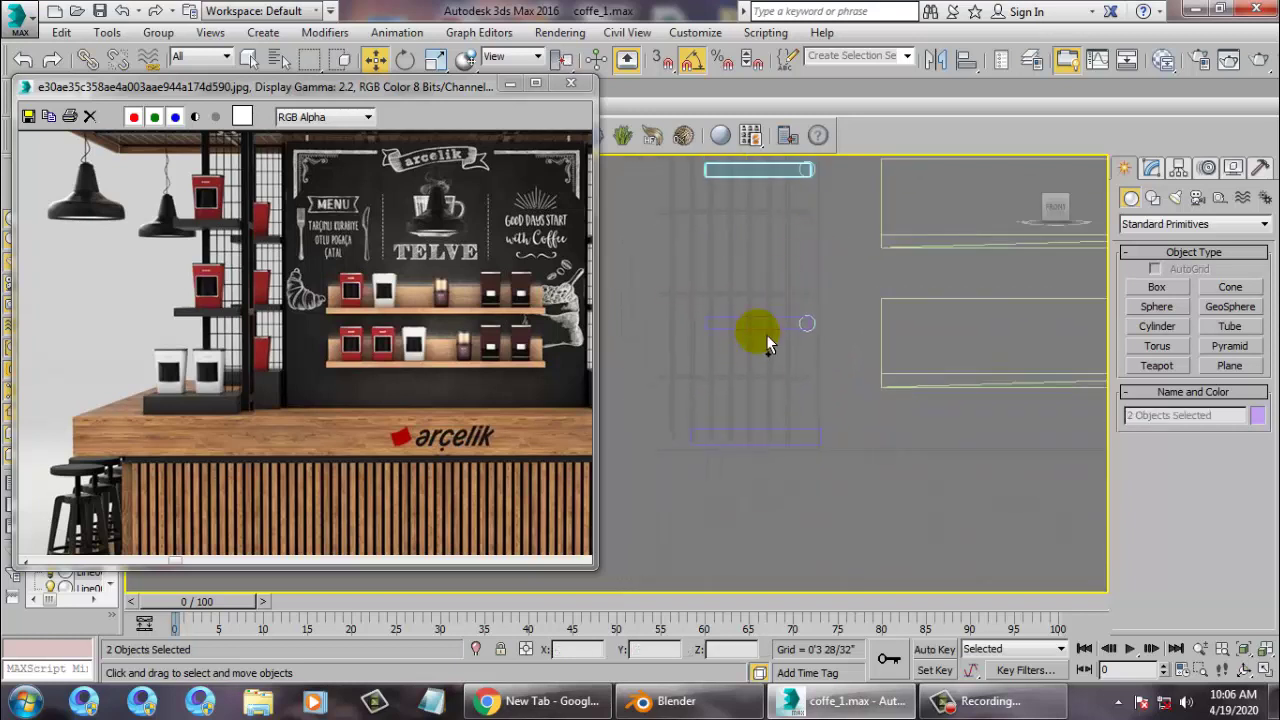
ctrl+click(789, 438)
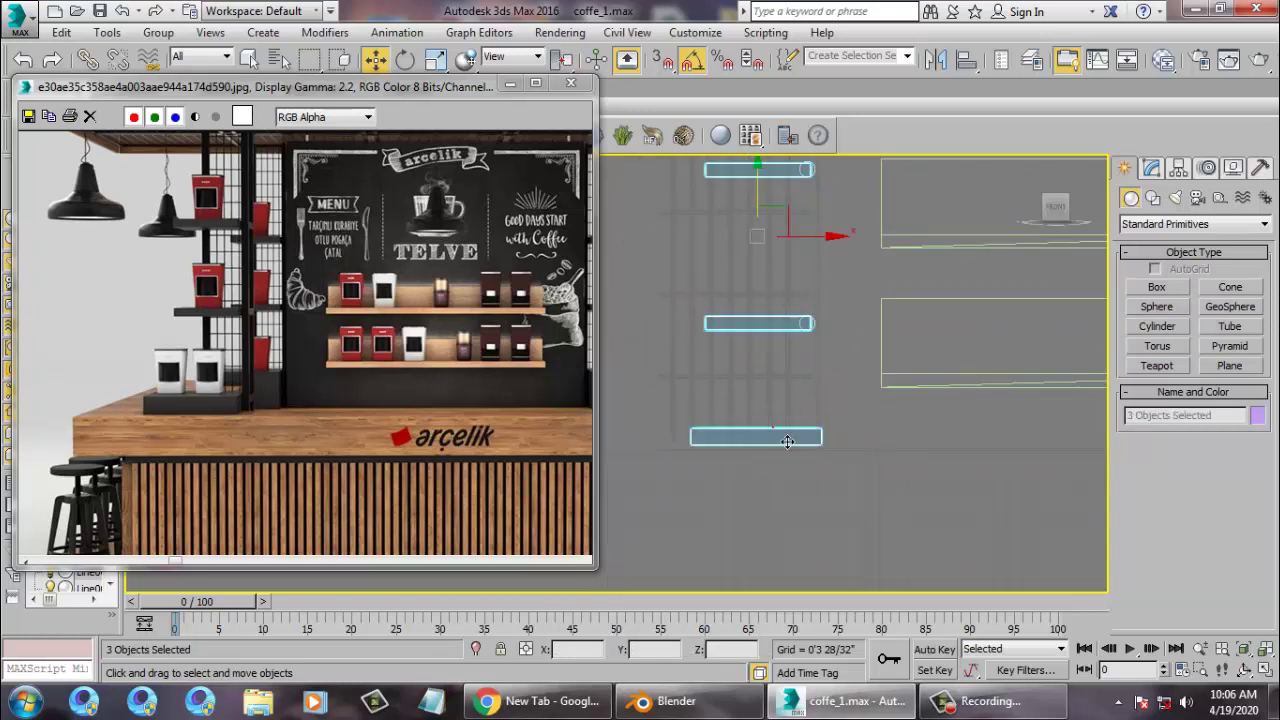
scroll(796, 429, down, 3)
middle_drag(874, 439, 811, 458)
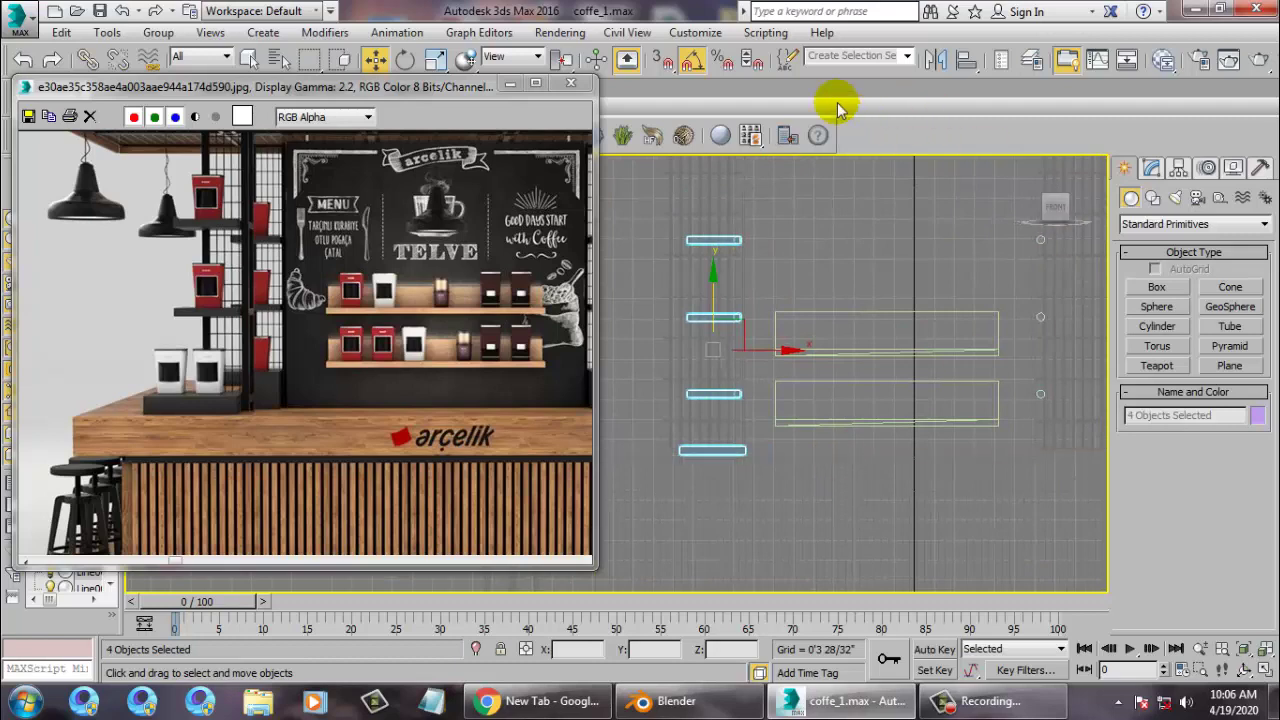
click(933, 59)
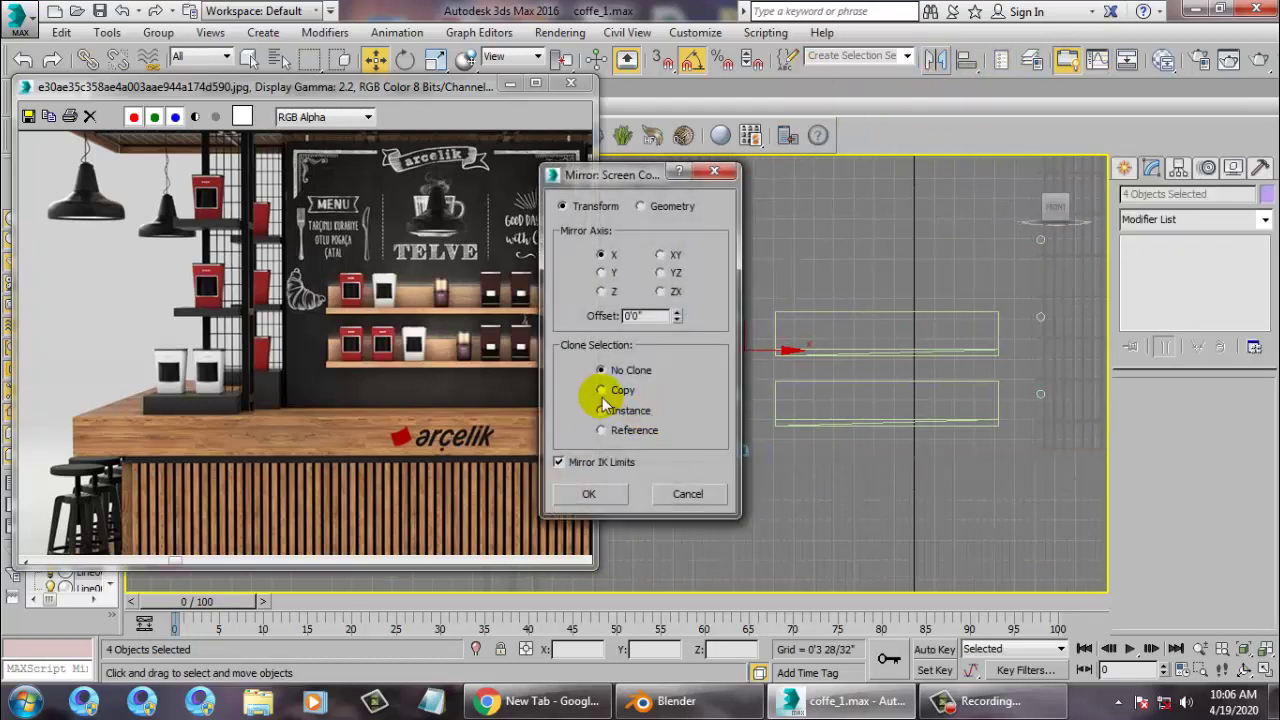
click(590, 494)
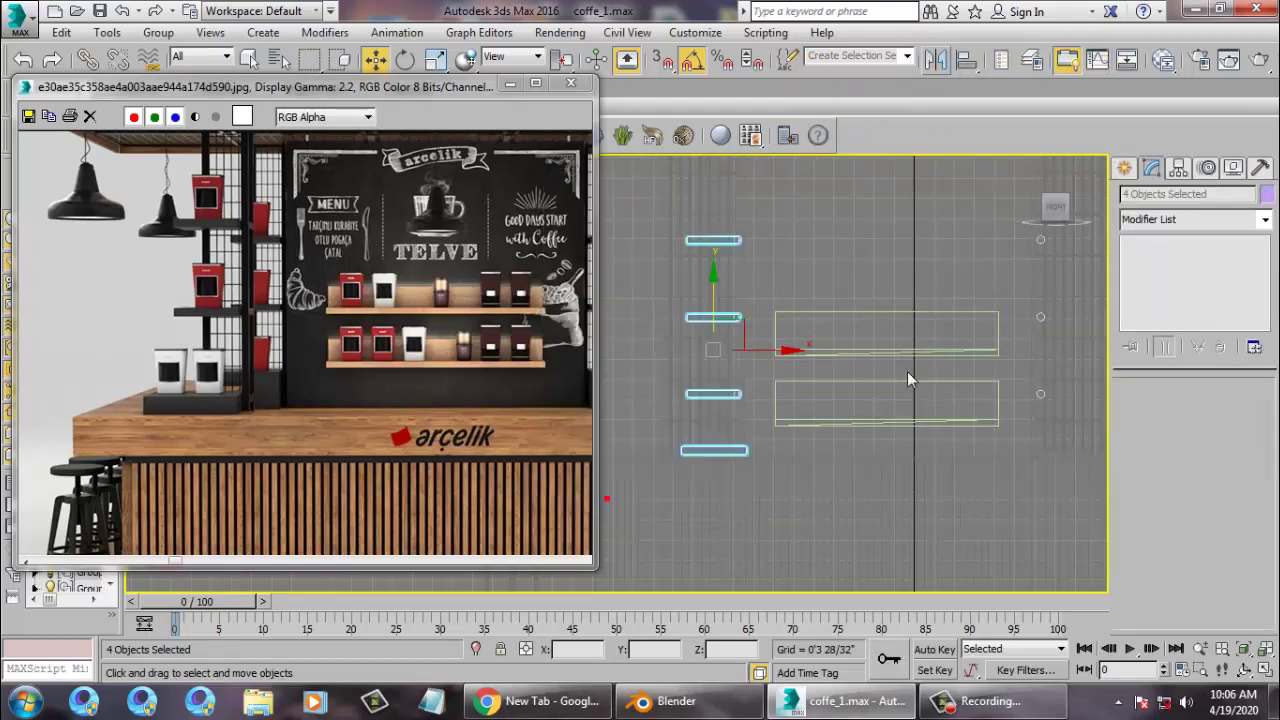
middle_drag(760, 377, 743, 363)
drag(777, 348, 1122, 389)
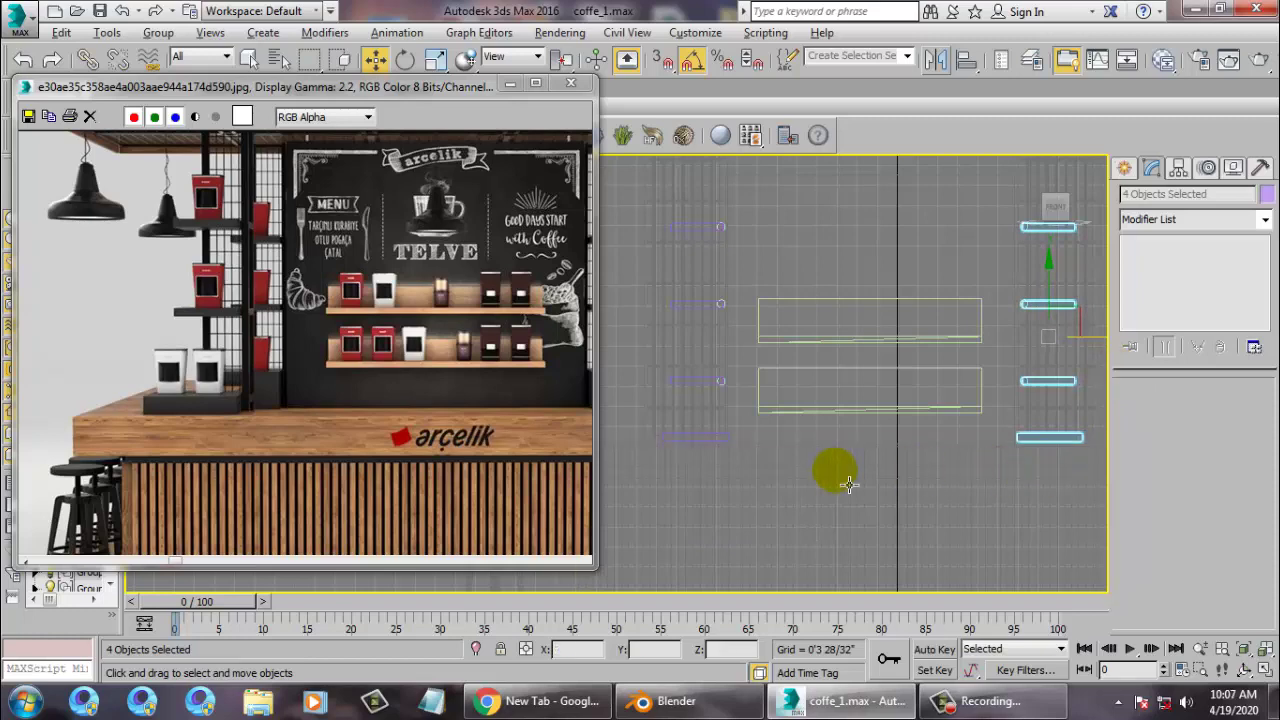
Select every object in the scene and assign them all the same grey custom object color
key(alt+w)
key(ctrl+a)
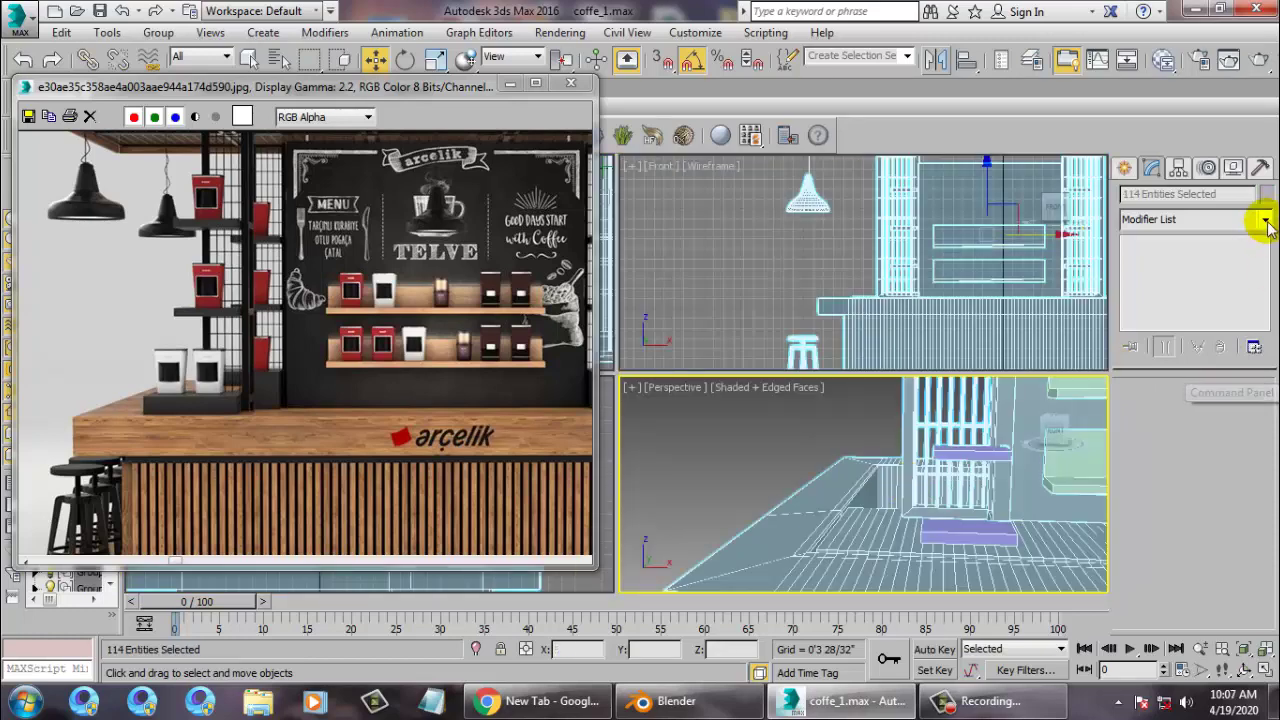
click(1266, 198)
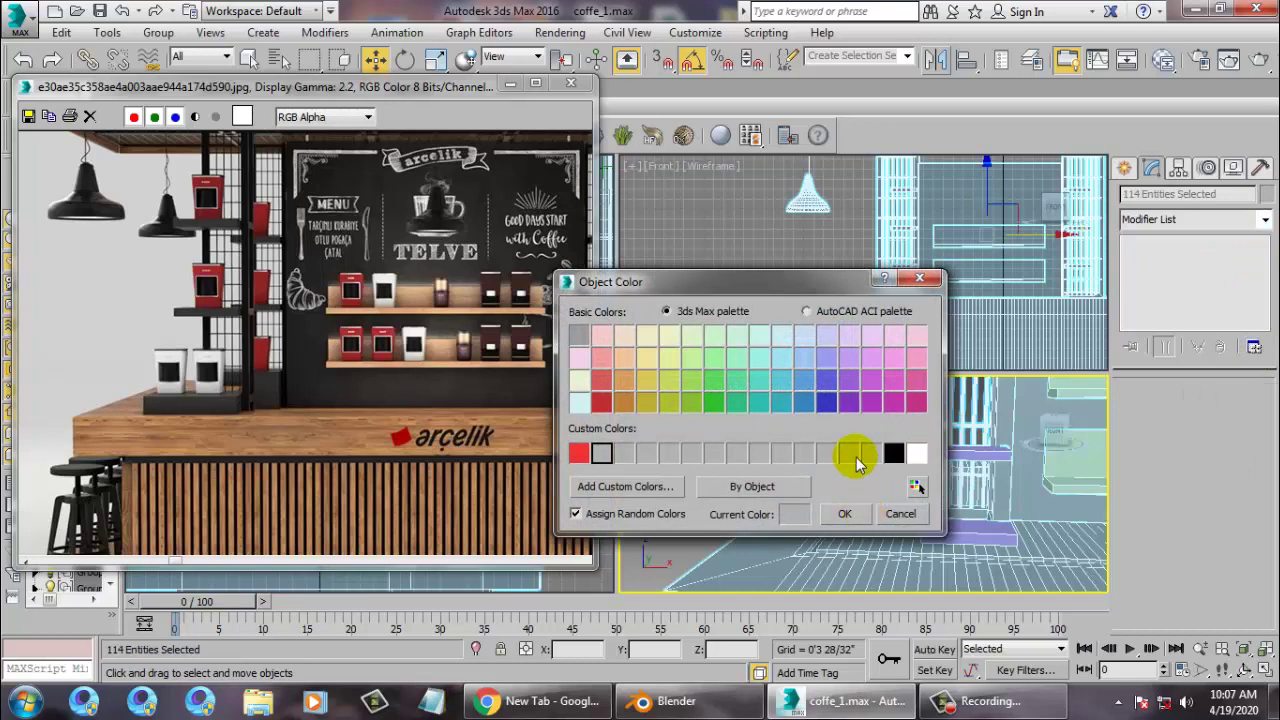
click(845, 514)
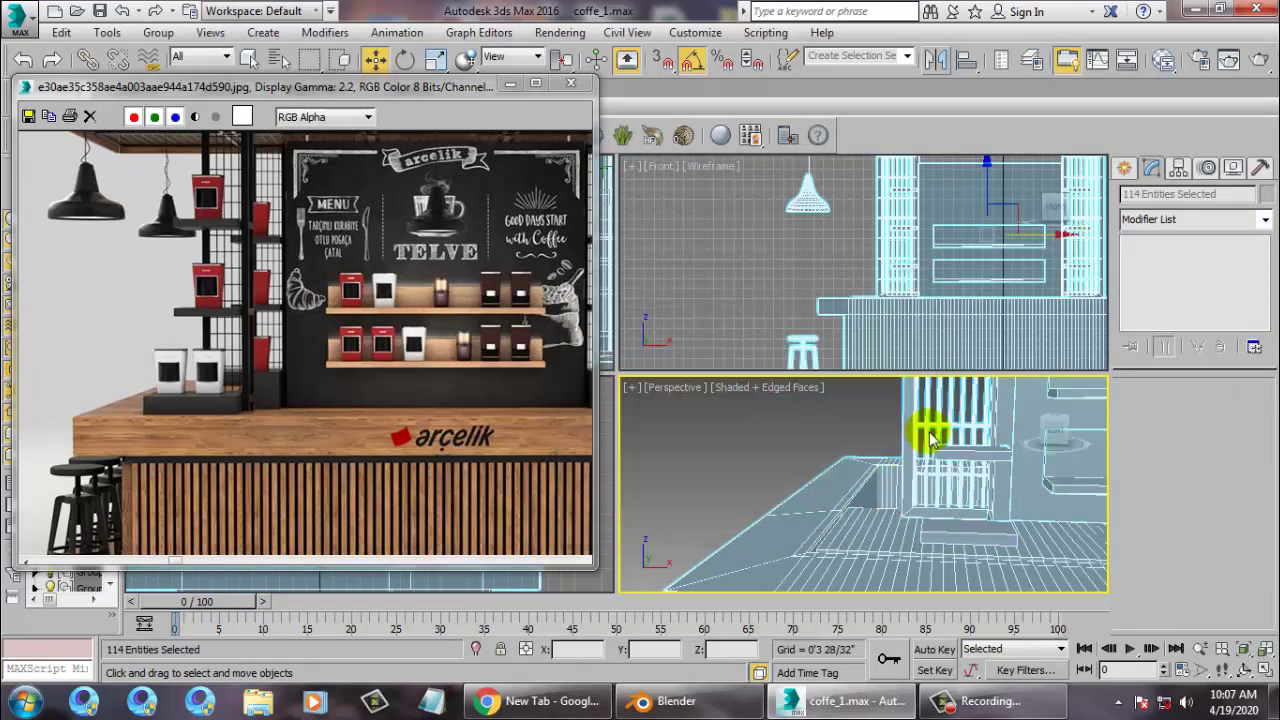
Compare the whole kiosk model with the reference image and examine the coffee packages on the two wall shelves
middle_drag(397, 432, 253, 422)
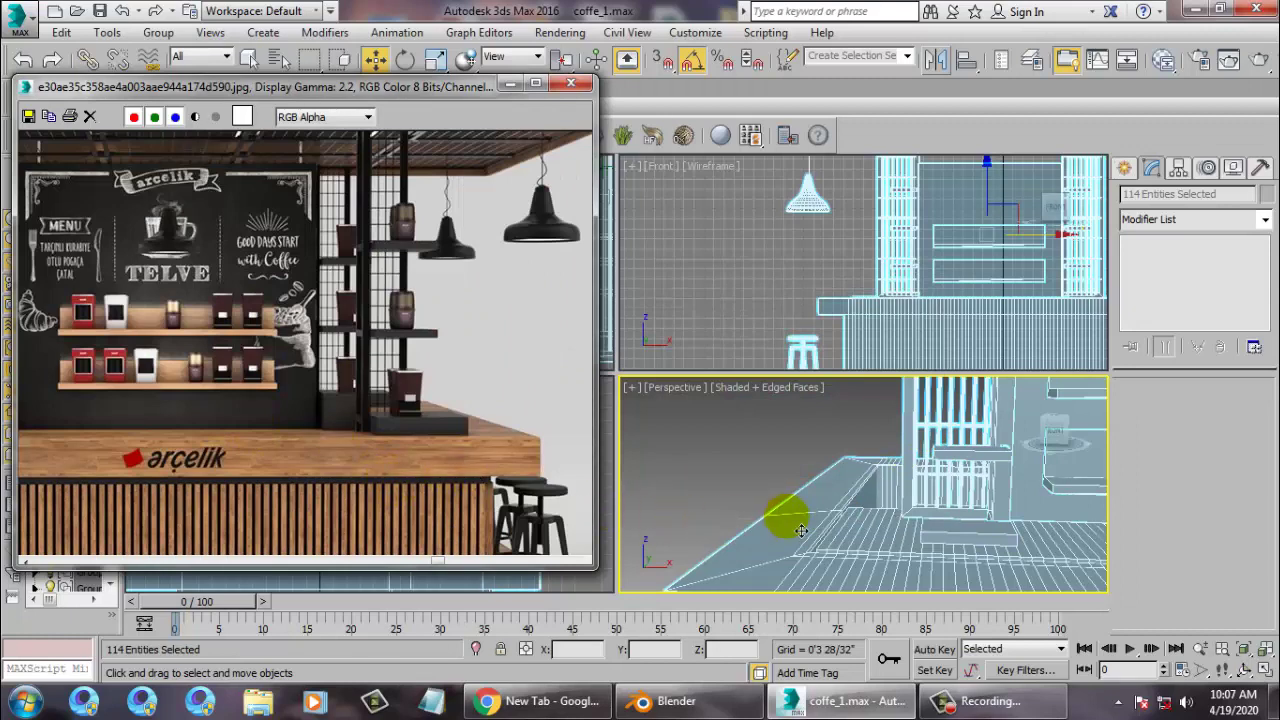
click(845, 500)
key(alt+q)
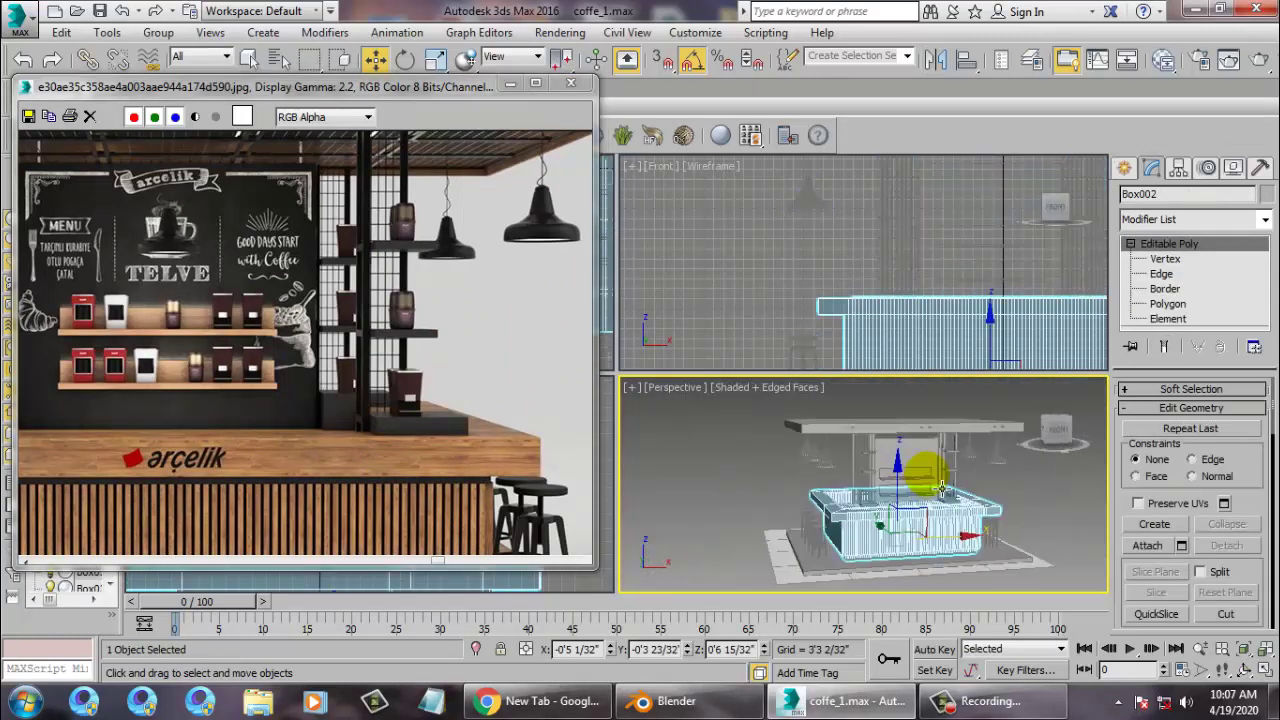
key(alt+w)
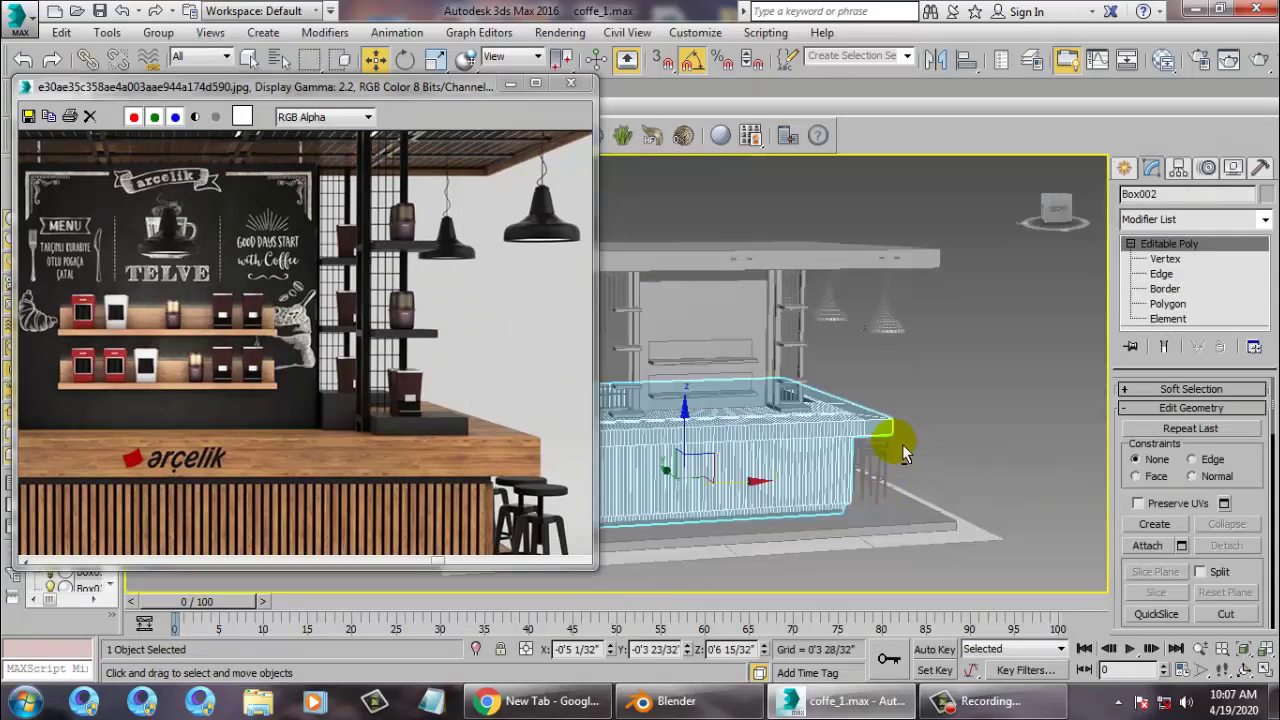
middle_drag(906, 457, 940, 452)
alt+middle_drag(940, 452, 967, 457)
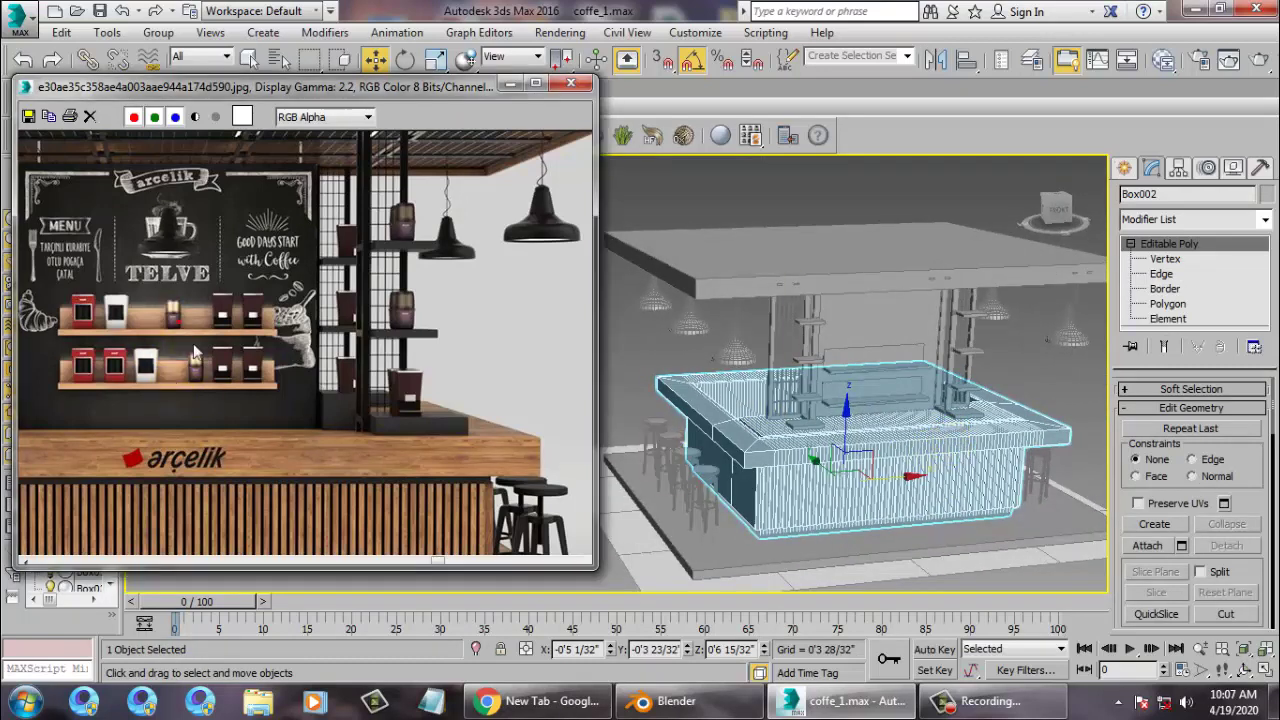
scroll(197, 350, up, 2)
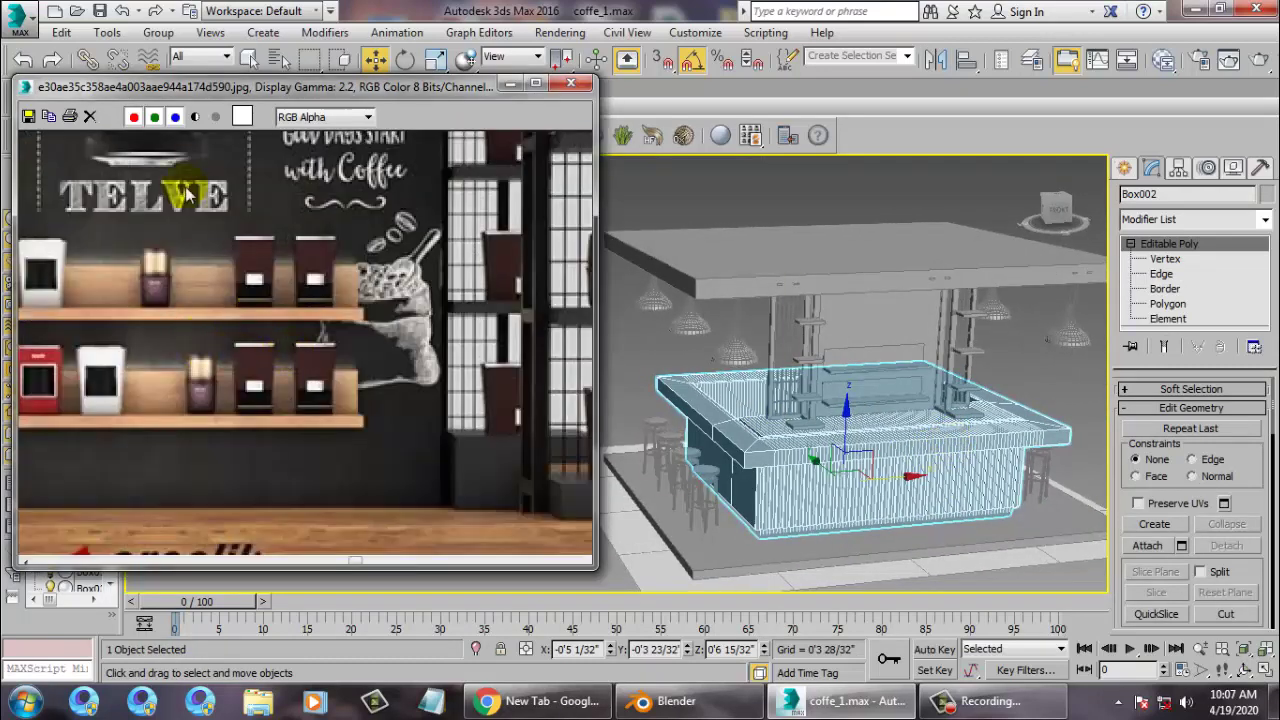
drag(203, 92, 244, 90)
middle_drag(243, 283, 405, 259)
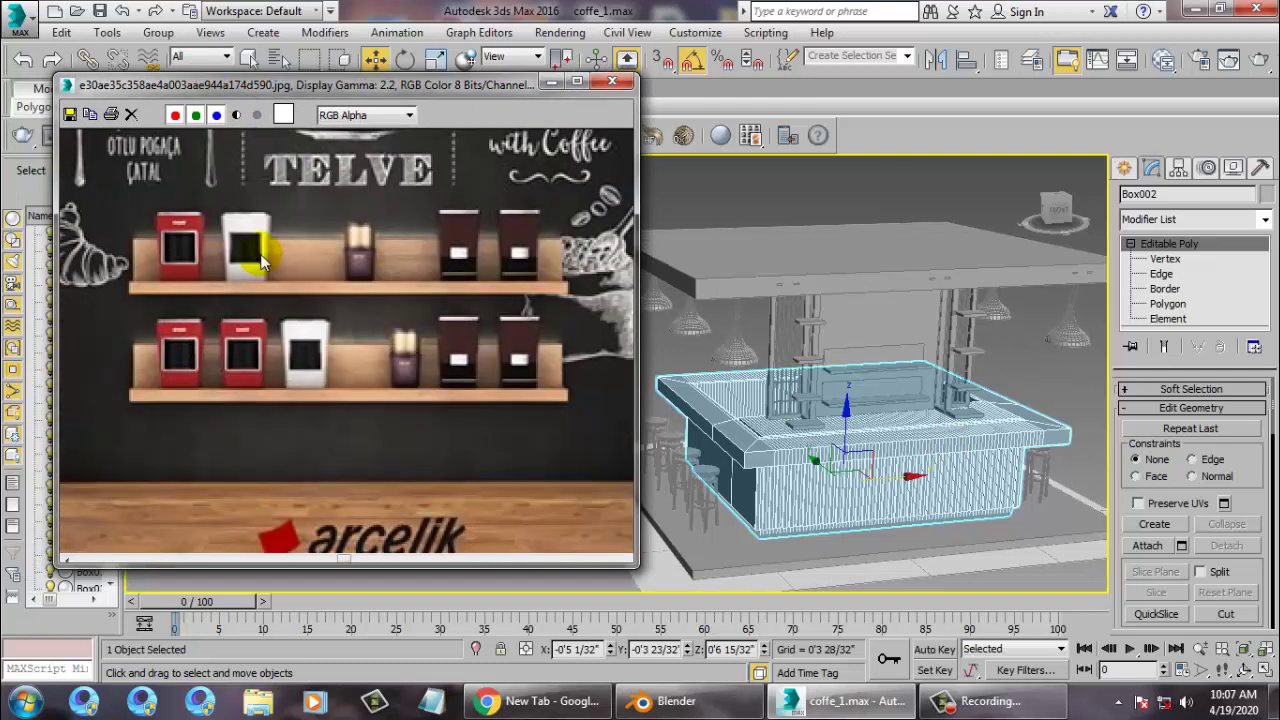
Create a box in the Top view about 0'6 24/32" long, 0'10 1/32" wide and 0'11 16/32" high for a coffee package
click(1126, 170)
click(1157, 287)
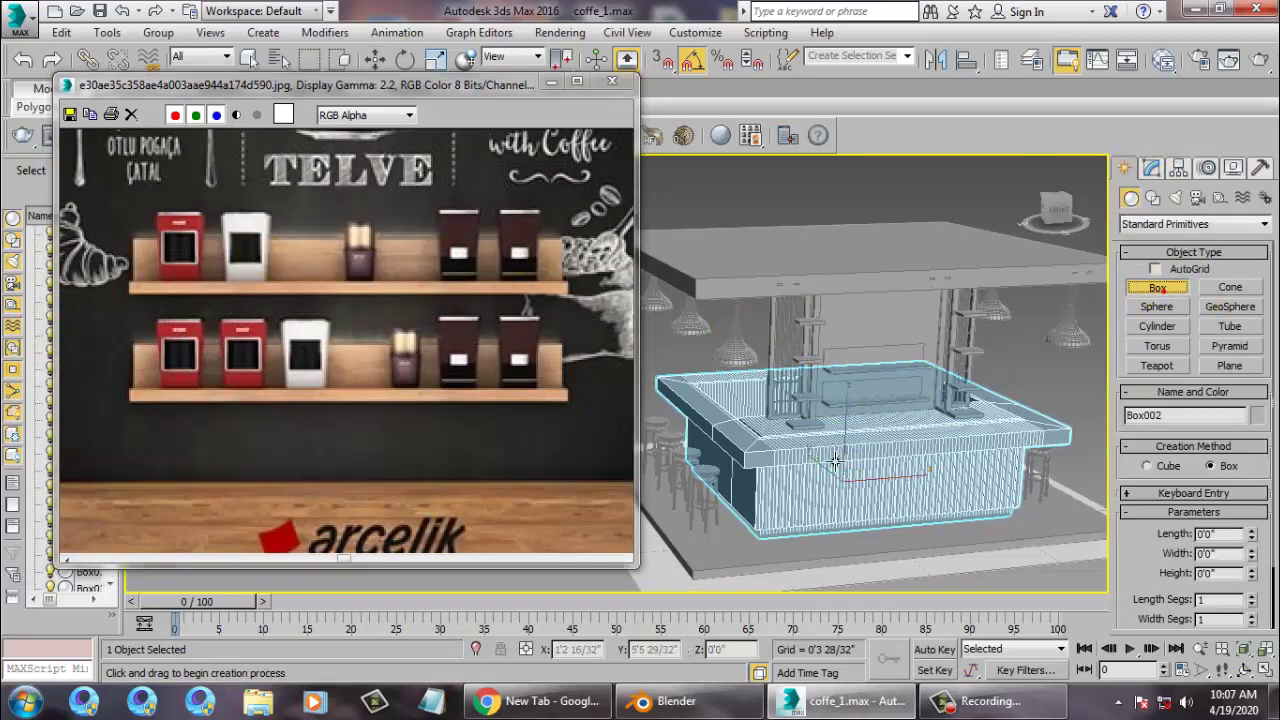
scroll(845, 402, up, 5)
middle_drag(854, 324, 913, 434)
scroll(897, 503, up, 3)
scroll(893, 504, down, 6)
scroll(915, 435, down, 2)
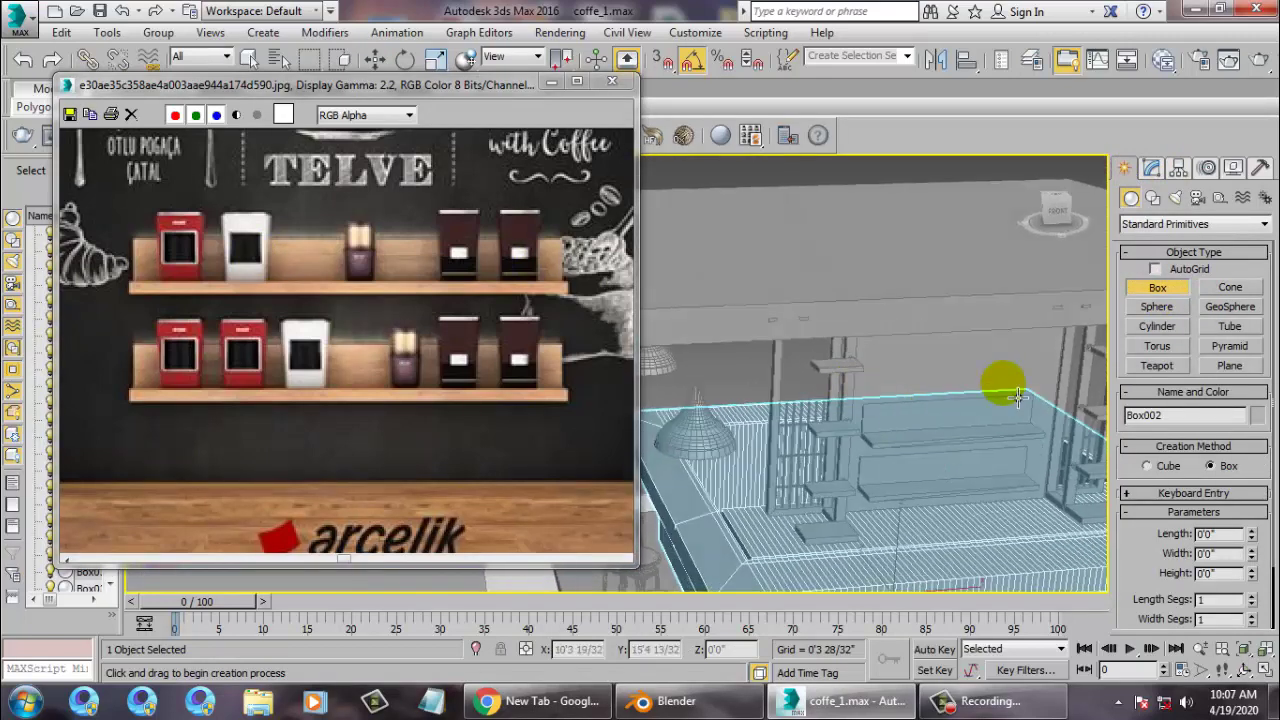
key(alt+w)
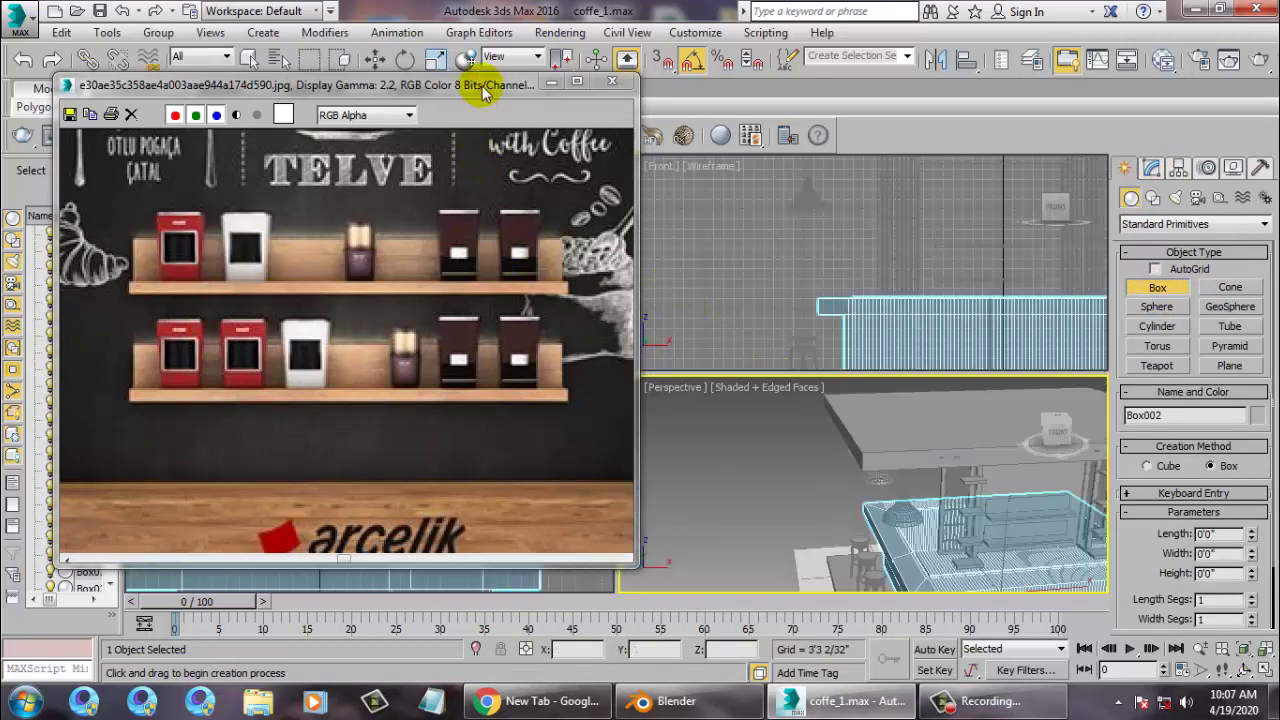
drag(482, 87, 199, 139)
click(476, 297)
key(alt+w)
middle_drag(588, 286, 430, 312)
scroll(700, 312, up, 3)
scroll(680, 327, down, 3)
scroll(655, 345, up, 1)
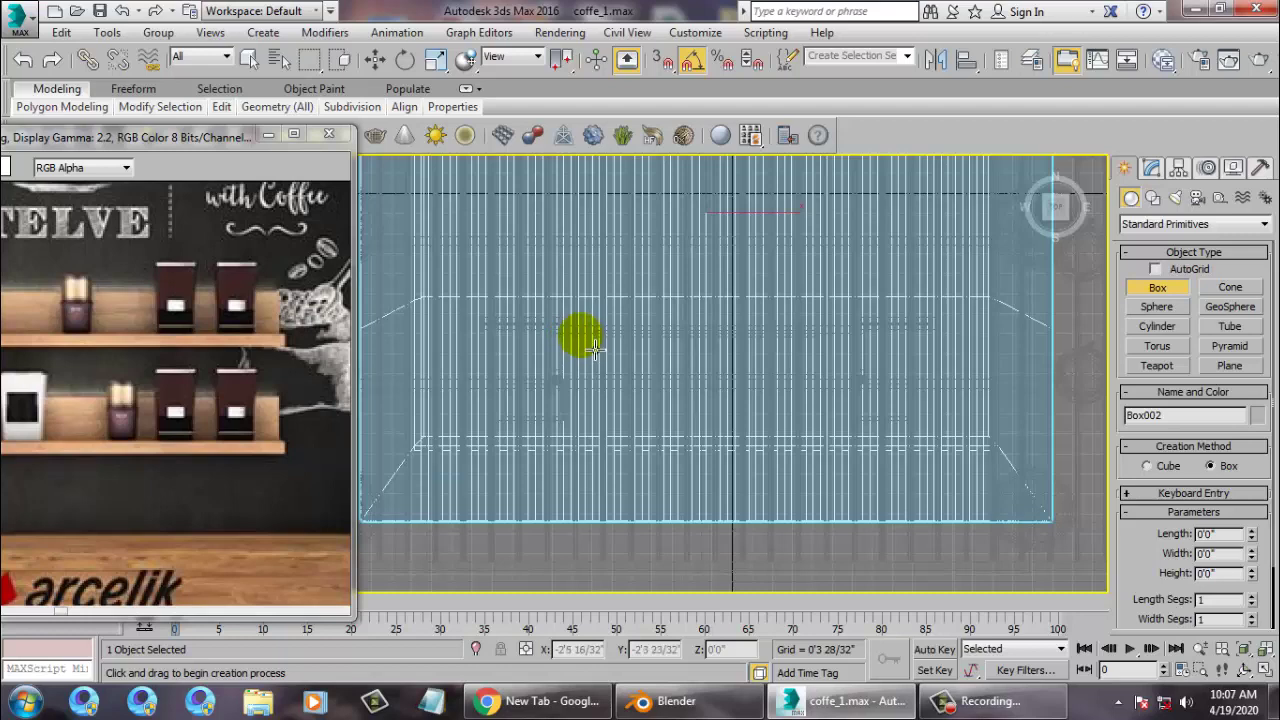
drag(594, 348, 636, 378)
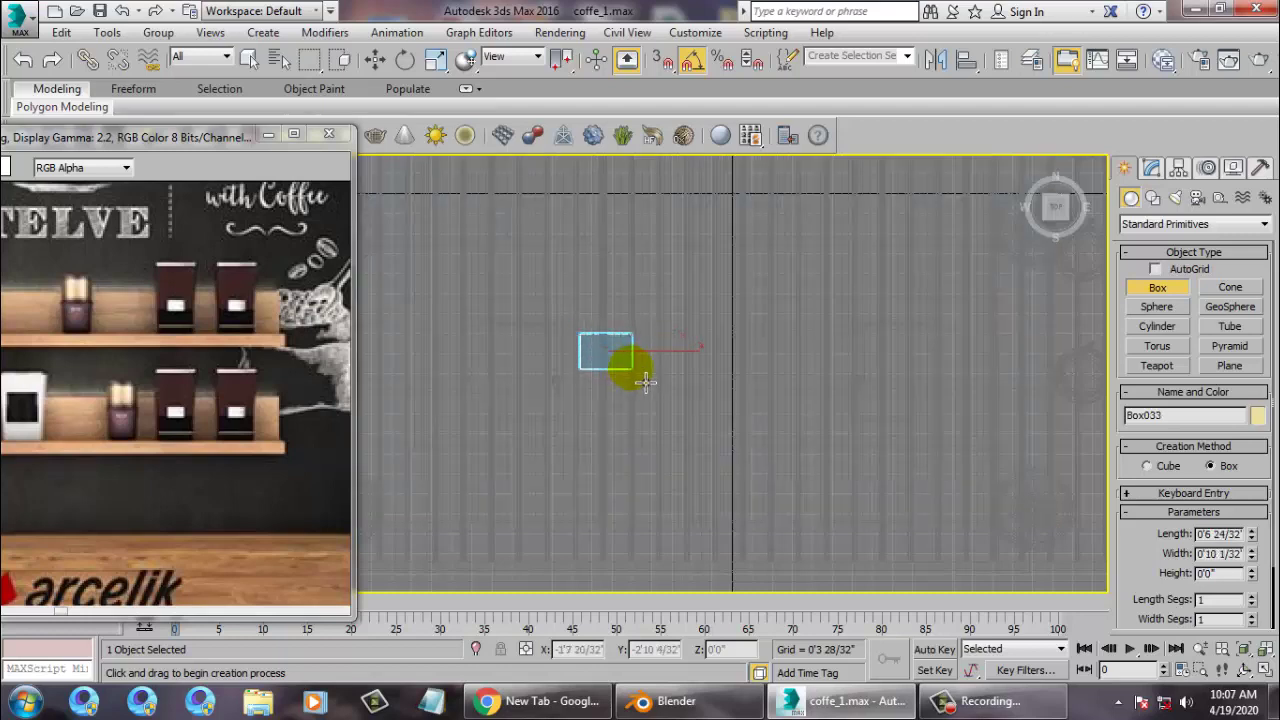
click(640, 322)
Raise the new box in the Perspective view to the height of the upper wall shelf, at Z about 5'5 12/32"
key(w)
key(alt+w)
right_click(882, 517)
key(alt+w)
scroll(880, 515, down, 4)
middle_drag(880, 512, 878, 469)
scroll(877, 470, down, 6)
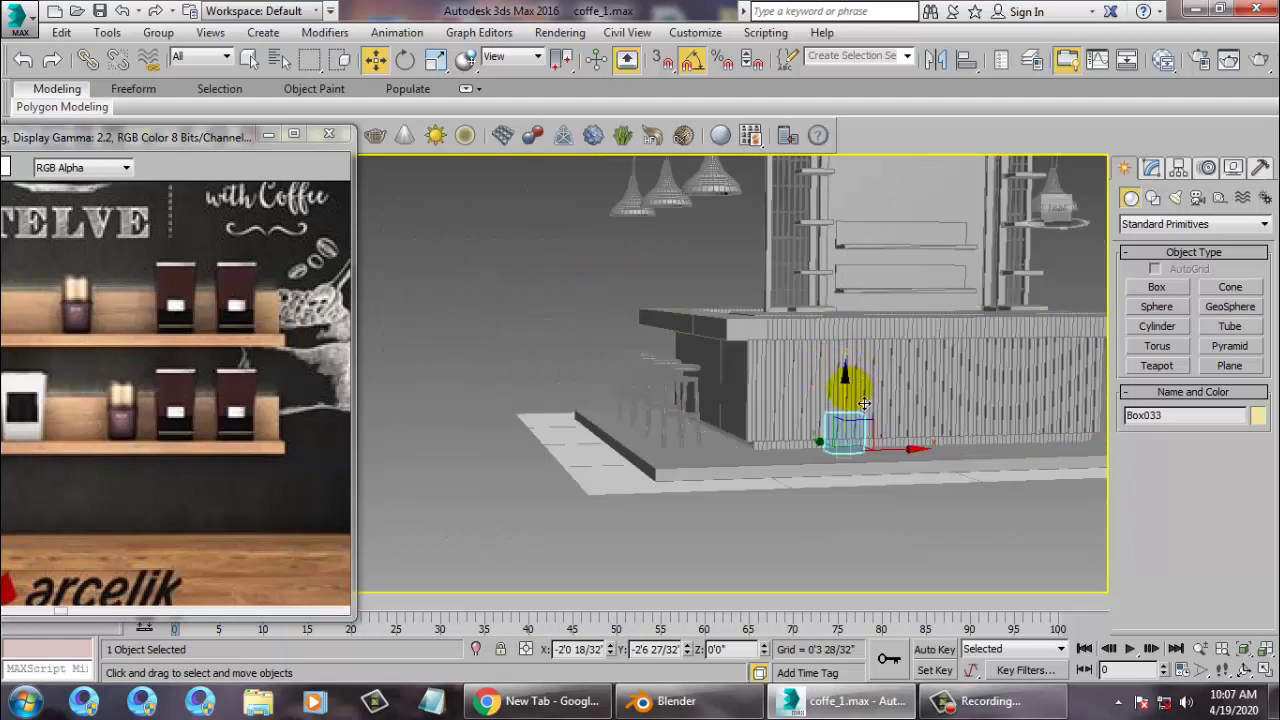
drag(853, 366, 886, 212)
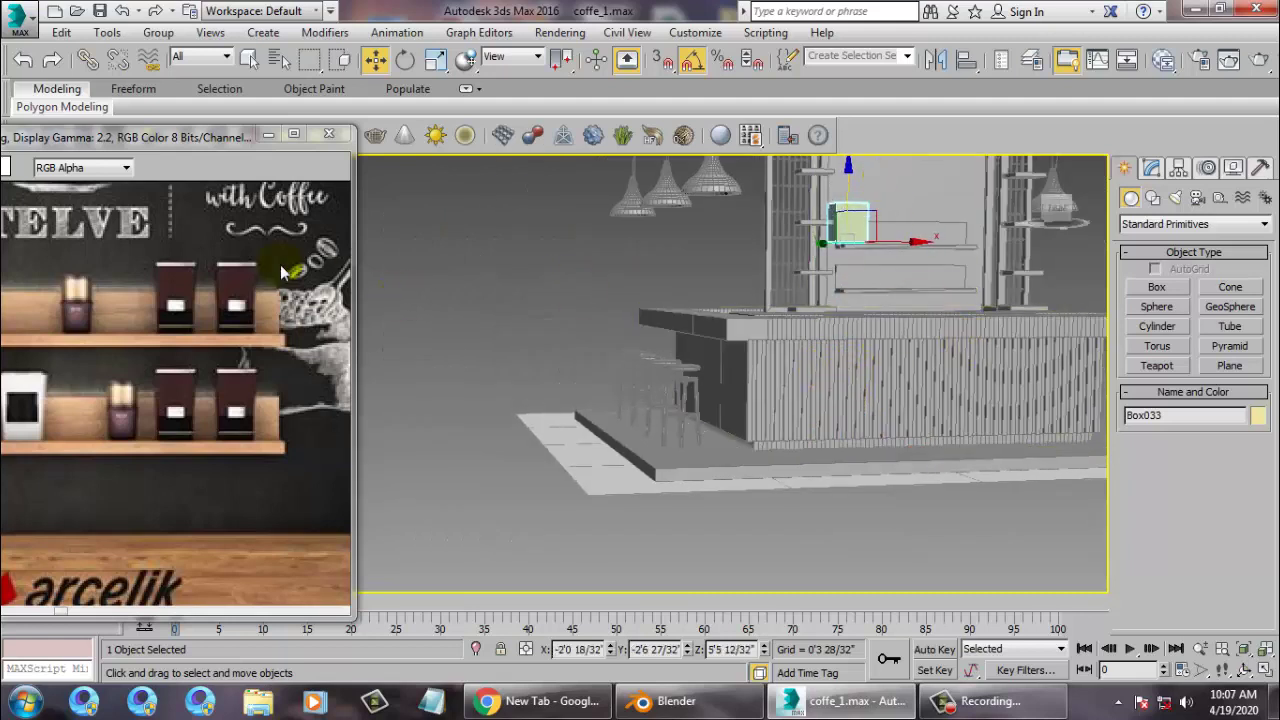
Scale the package box uniformly down to about 76% and narrow it slightly along X
drag(163, 129, 480, 112)
drag(153, 130, 383, 92)
alt+middle_drag(894, 243, 838, 364)
scroll(838, 364, up, 8)
scroll(823, 350, down, 4)
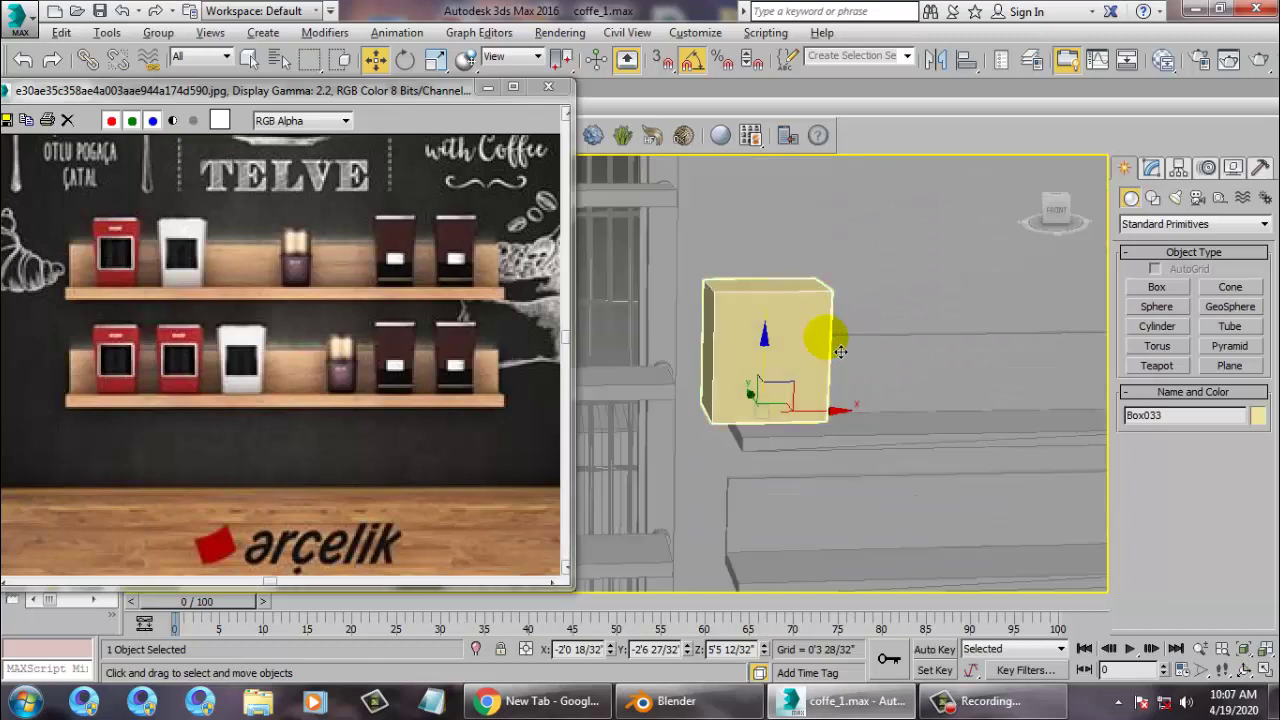
key(r)
drag(770, 418, 800, 443)
key(w)
alt+middle_drag(851, 409, 778, 428)
key(r)
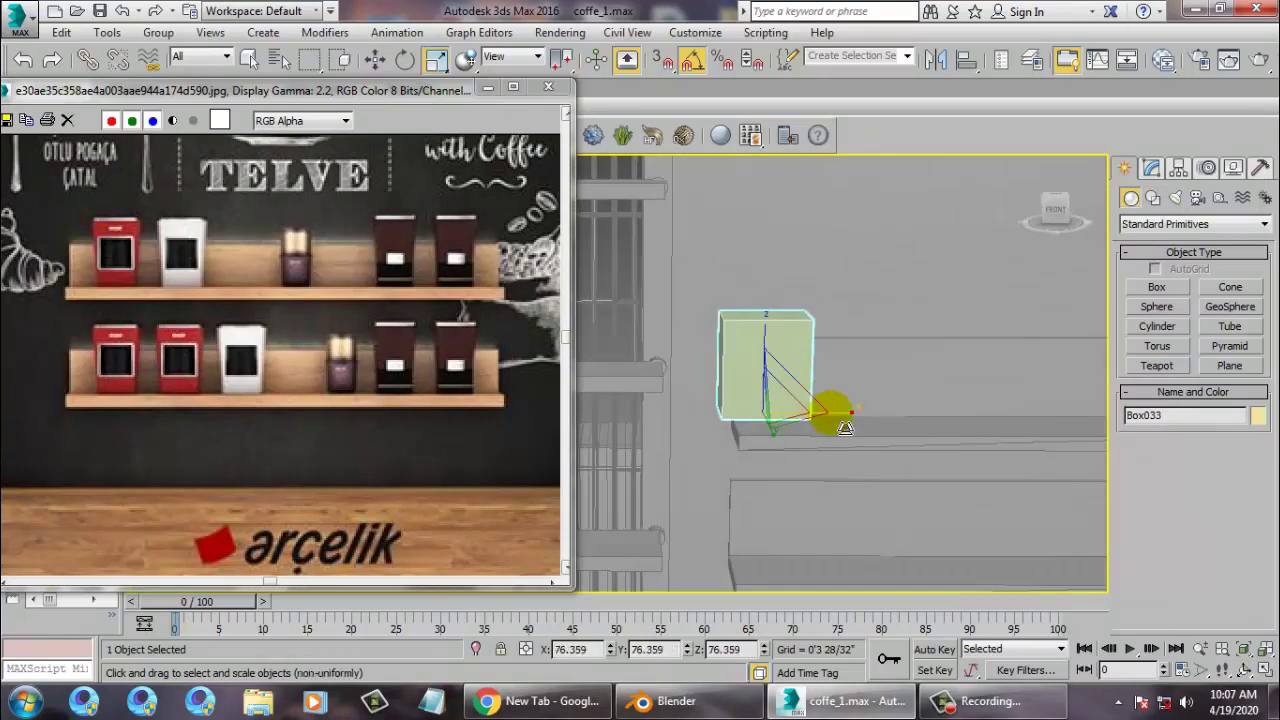
alt+middle_drag(857, 428, 816, 416)
key(w)
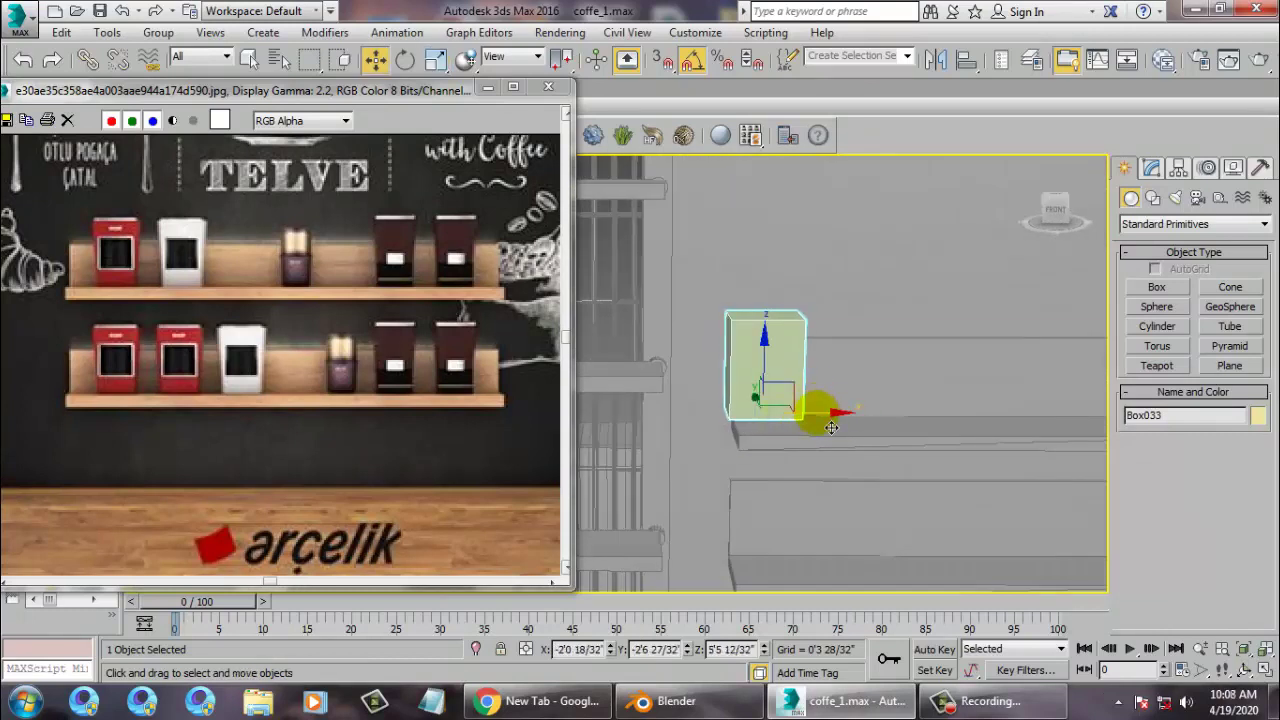
Shift the package box along X onto the upper wall shelf and increase its height to 1'1 4/32"
drag(831, 427, 906, 427)
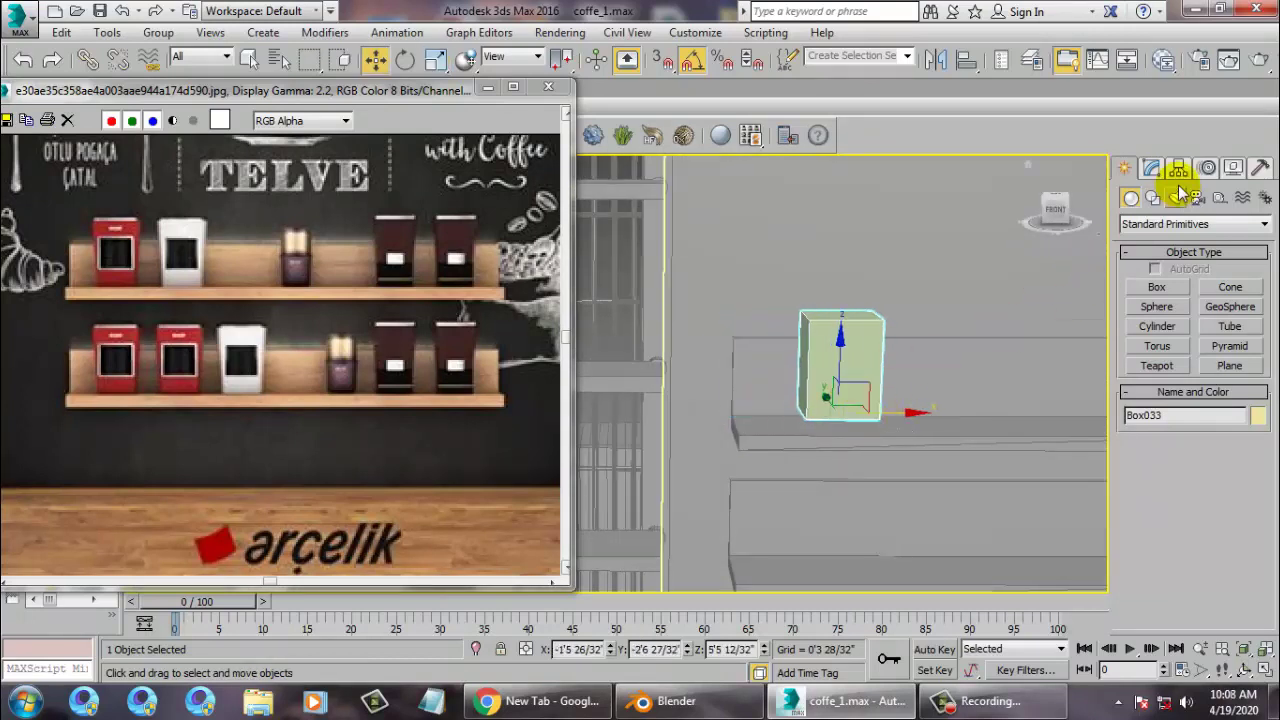
click(1151, 168)
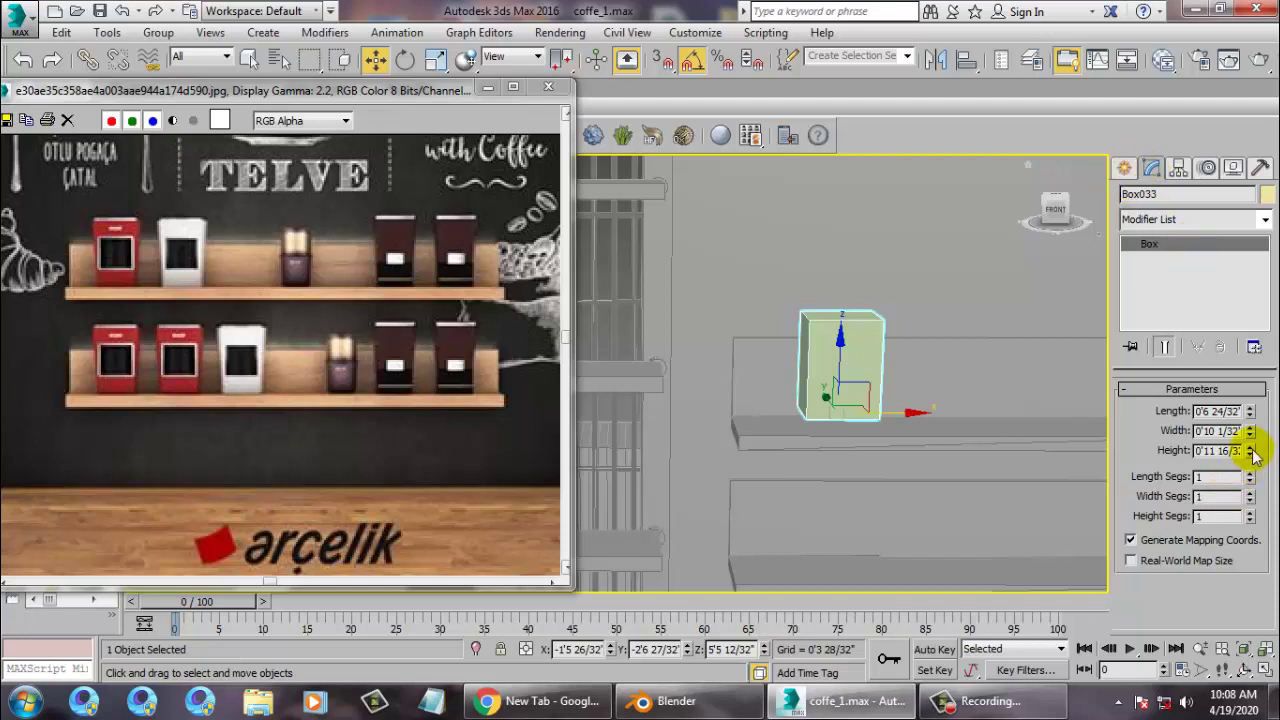
drag(1253, 452, 1254, 445)
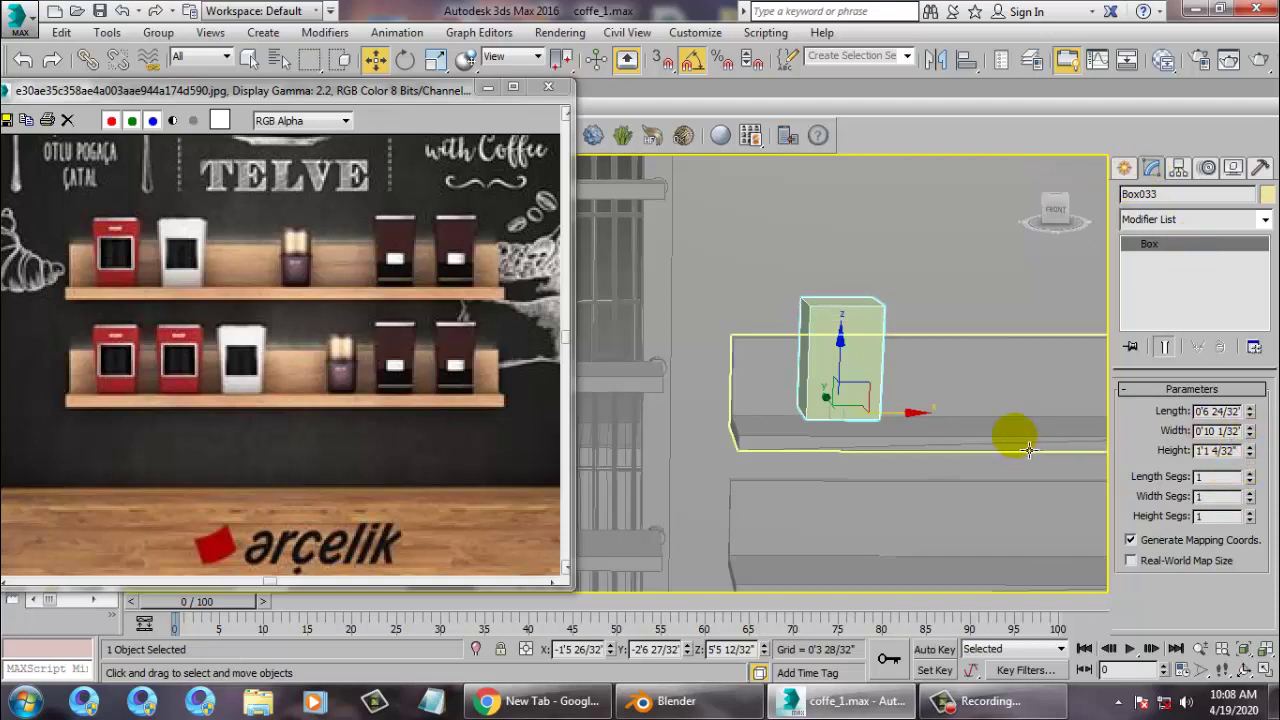
Apply a Taper modifier with an amount of 0.15 to the package box so it widens toward the top
alt+middle_drag(986, 400, 1017, 402)
scroll(1019, 401, up, 5)
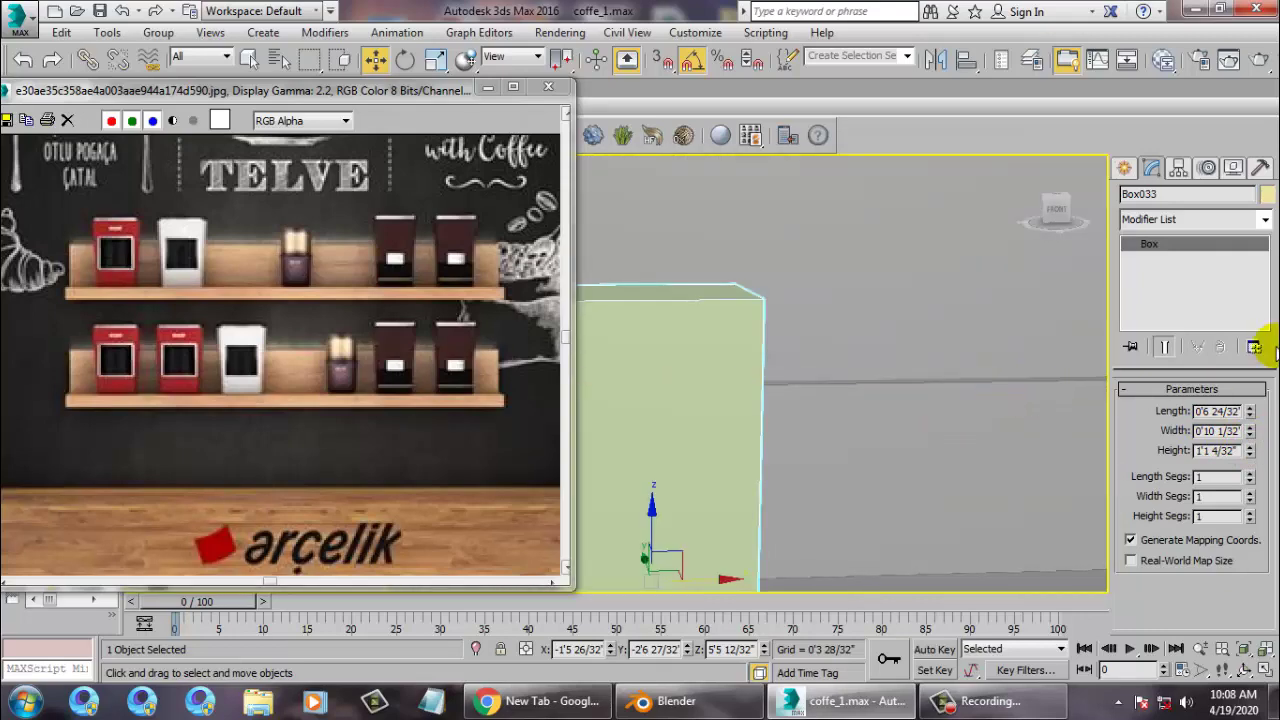
click(1257, 220)
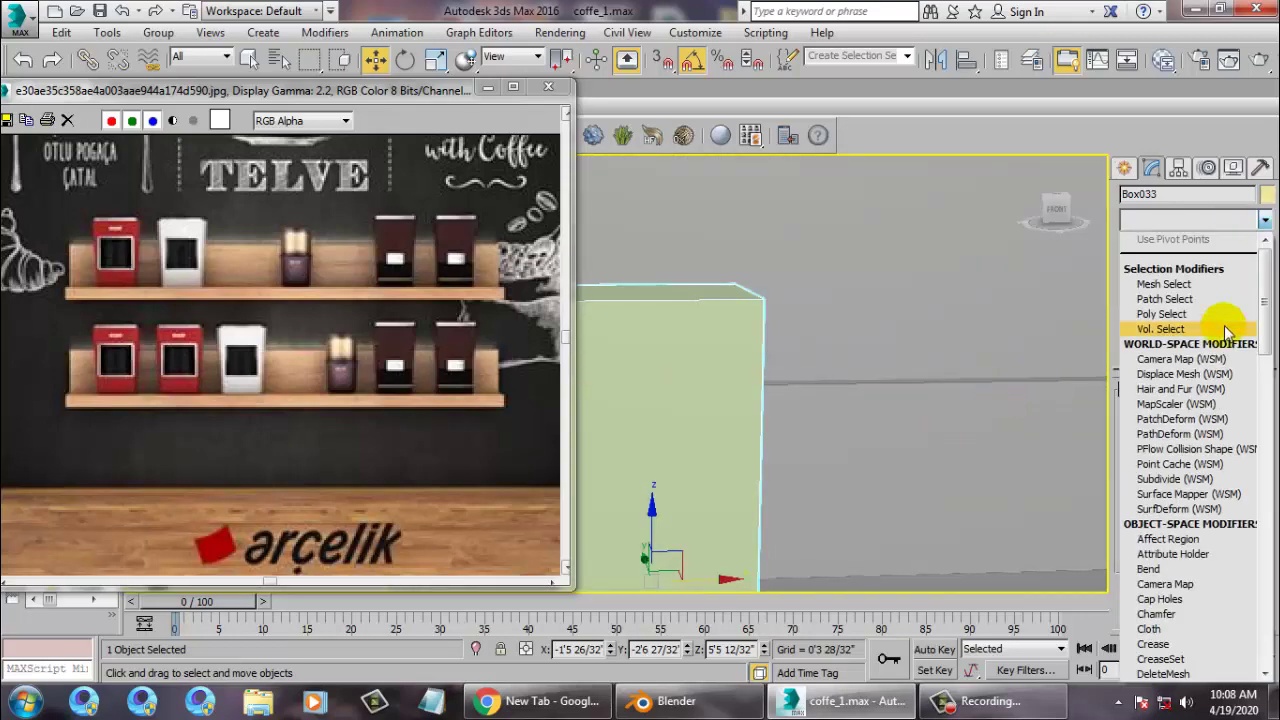
key(t)
key(Return)
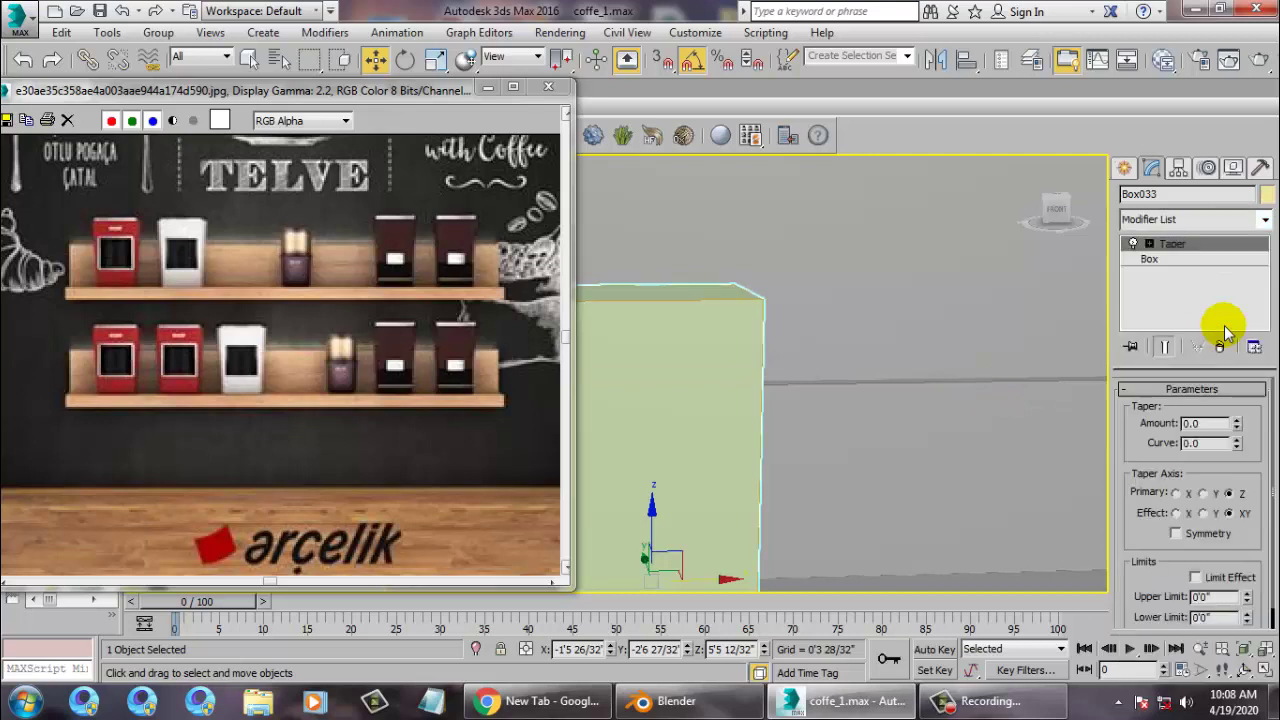
key(z)
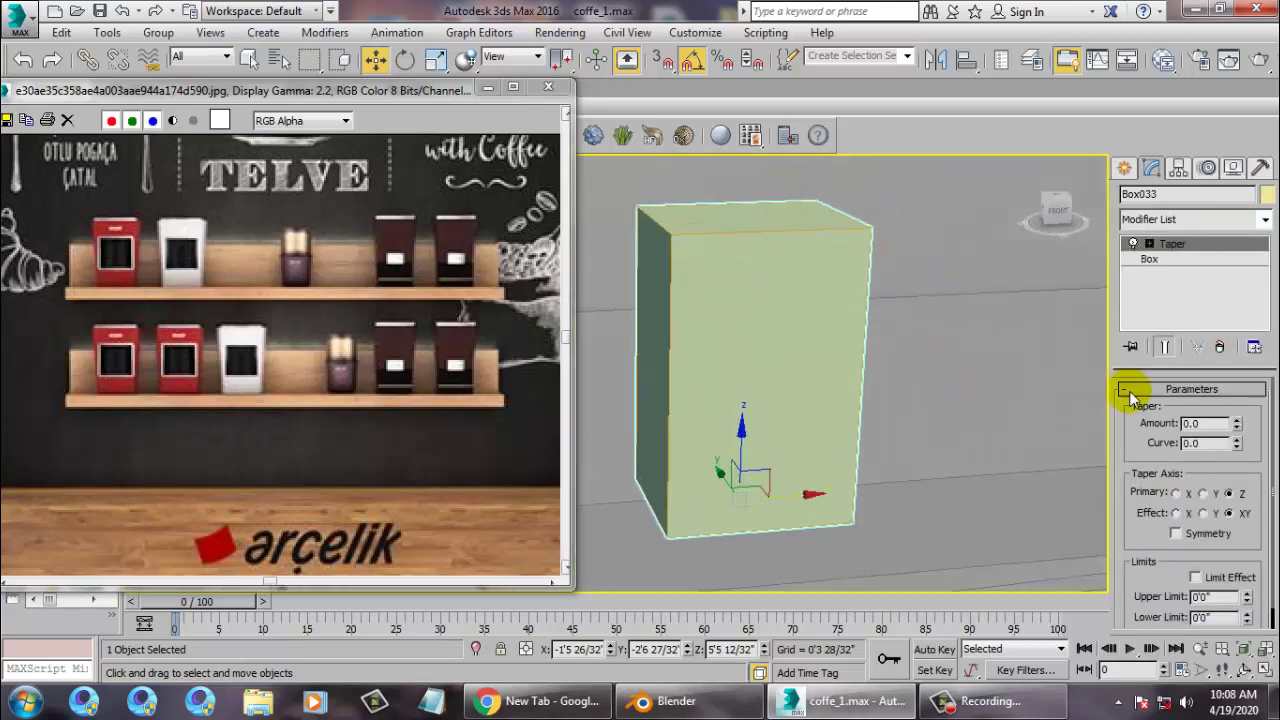
drag(1240, 425, 1250, 423)
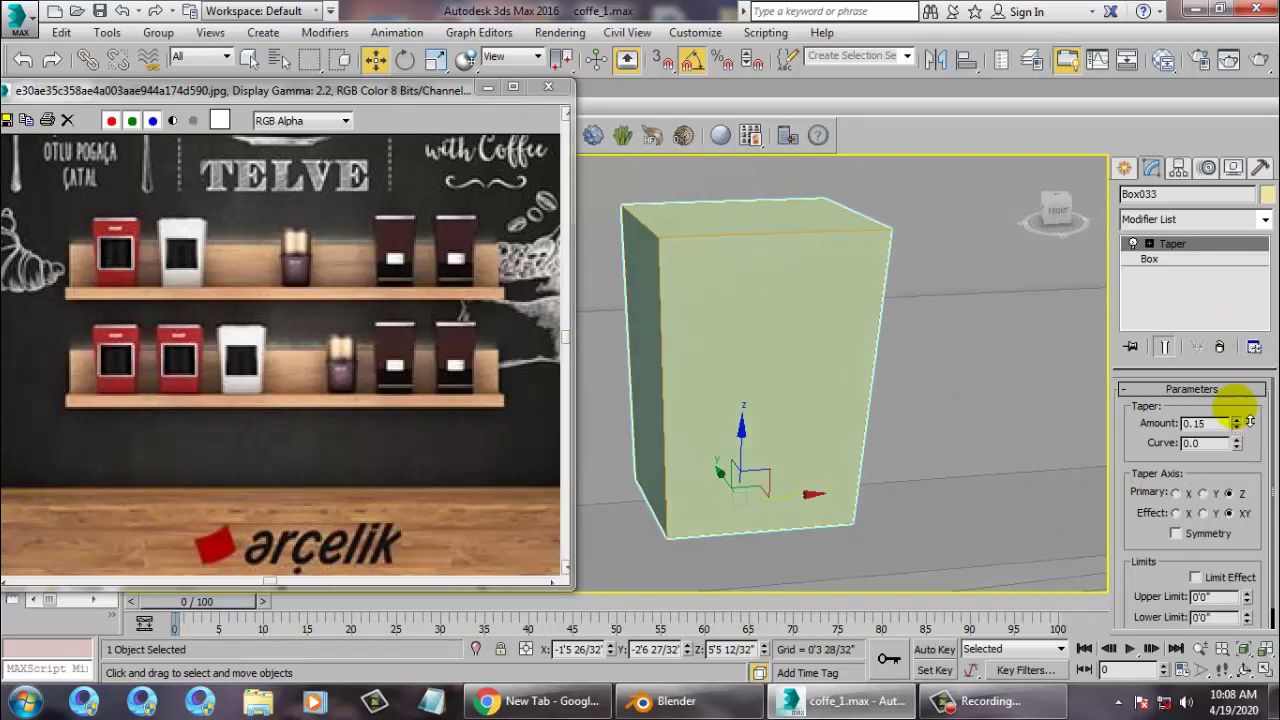
Convert the tapered package box to an Editable Poly
alt+middle_drag(766, 296, 789, 342)
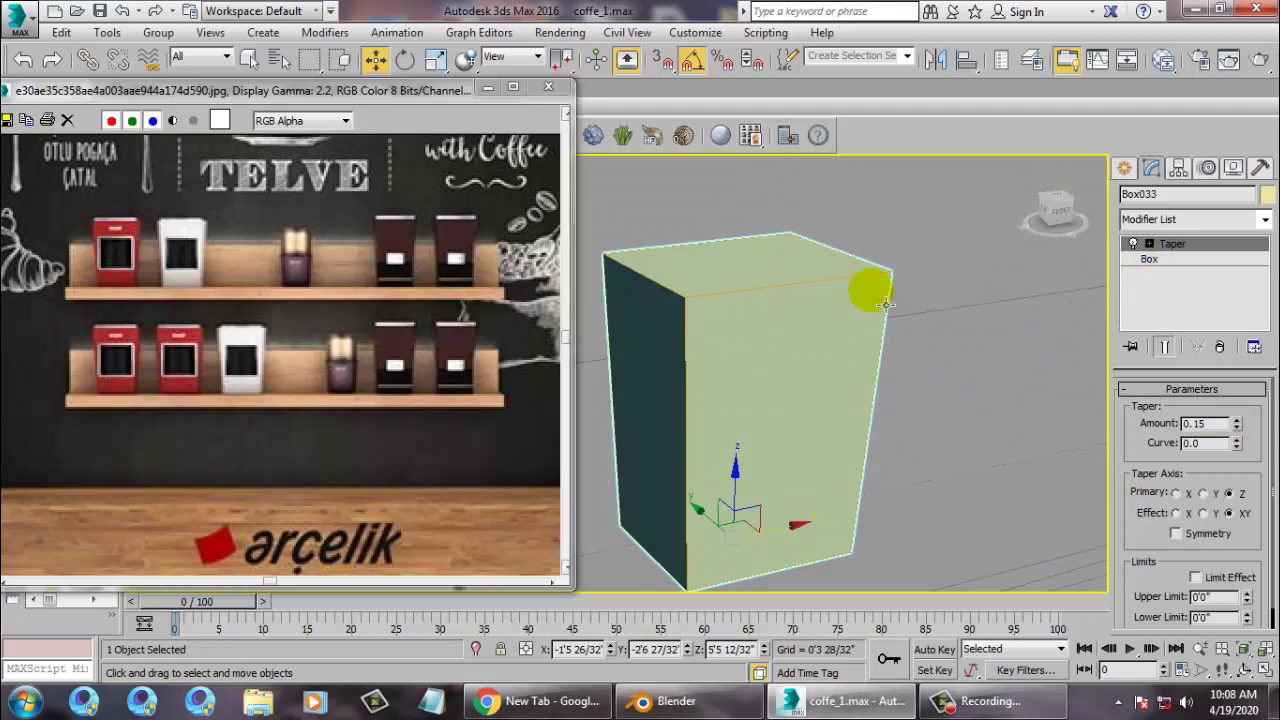
right_click(714, 347)
mouse_move(745, 513)
click(850, 528)
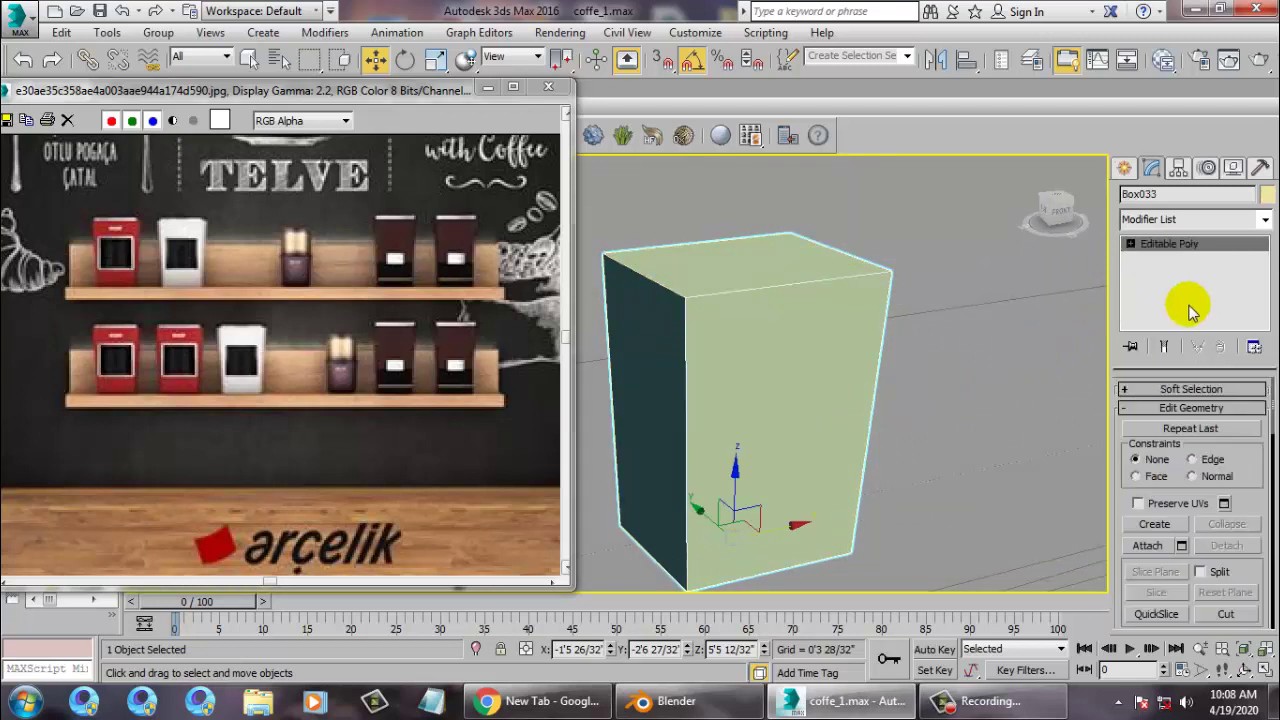
Chamfer the package box's vertical edges by 0'0 12/32" with 3 segments
click(1130, 245)
click(1160, 274)
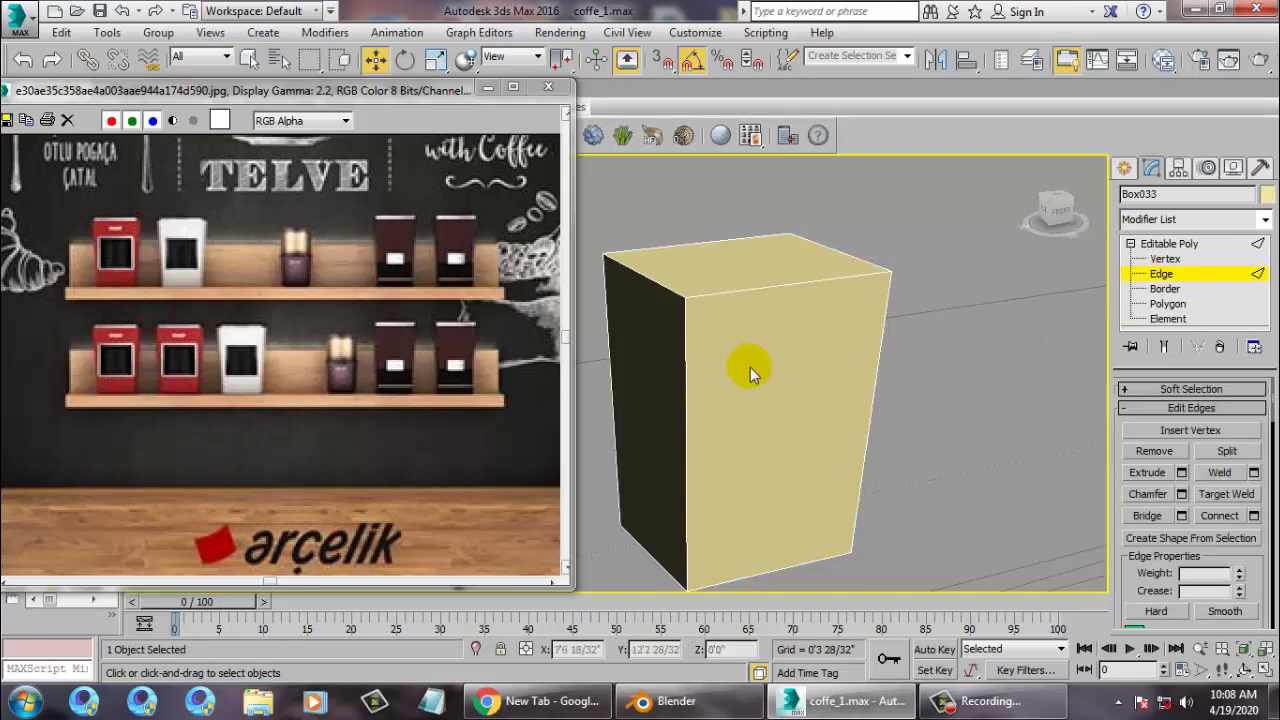
alt+middle_drag(751, 366, 663, 360)
drag(663, 360, 1060, 385)
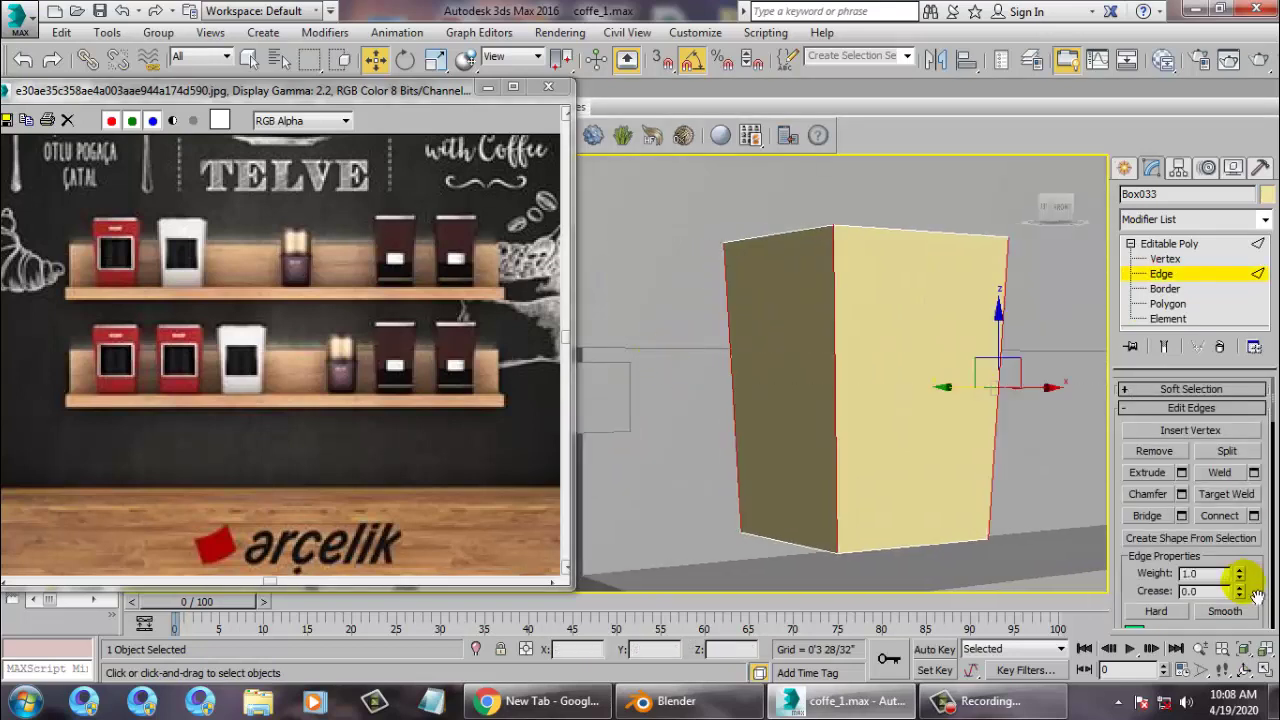
click(1181, 494)
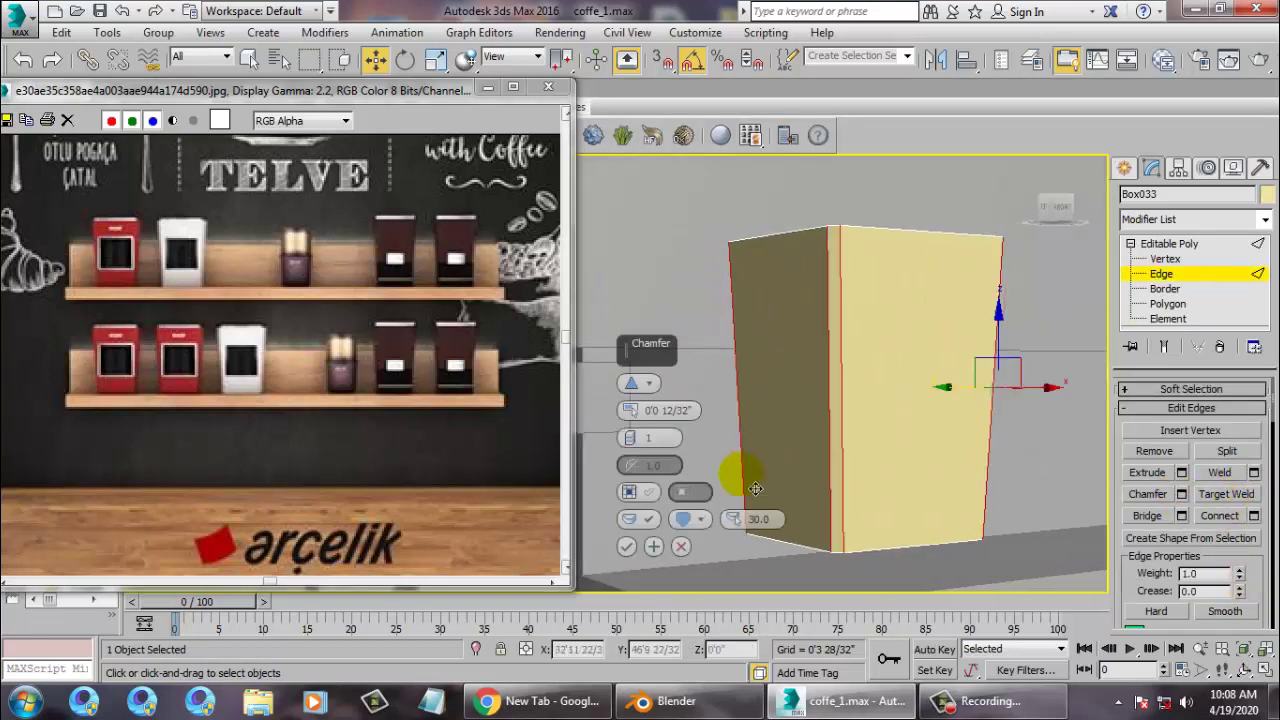
double_click(630, 436)
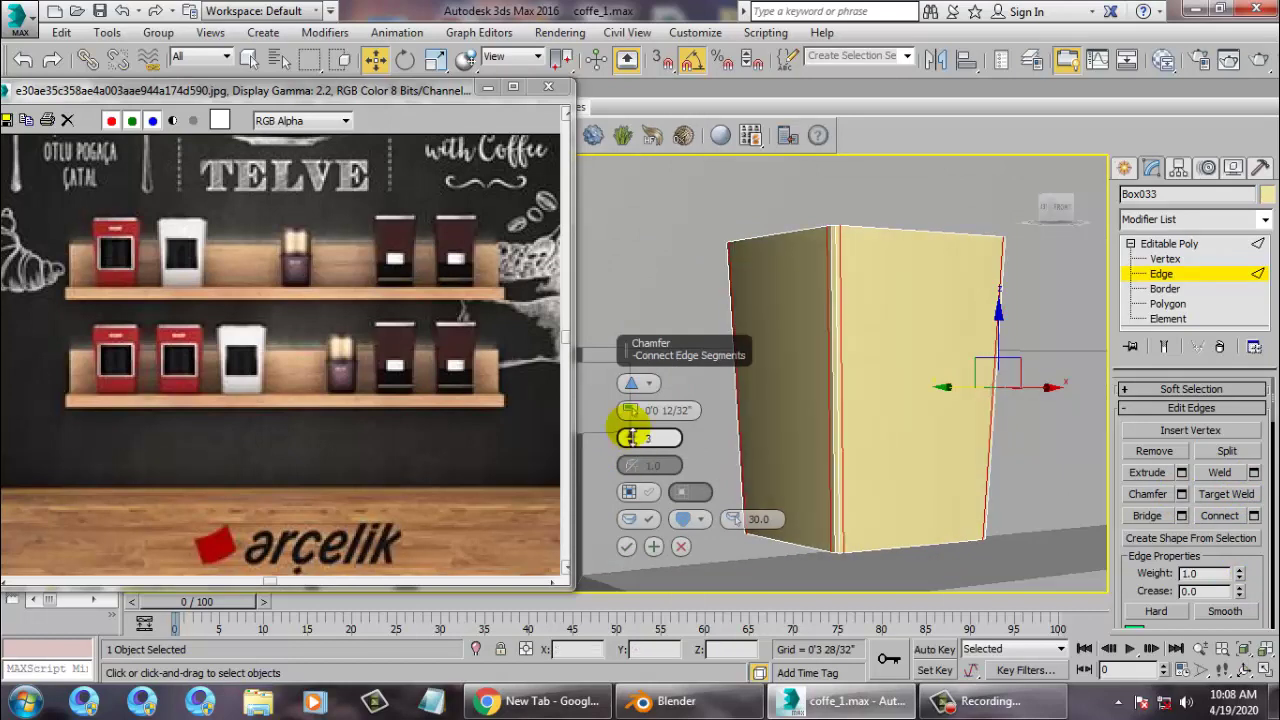
click(629, 547)
click(1185, 246)
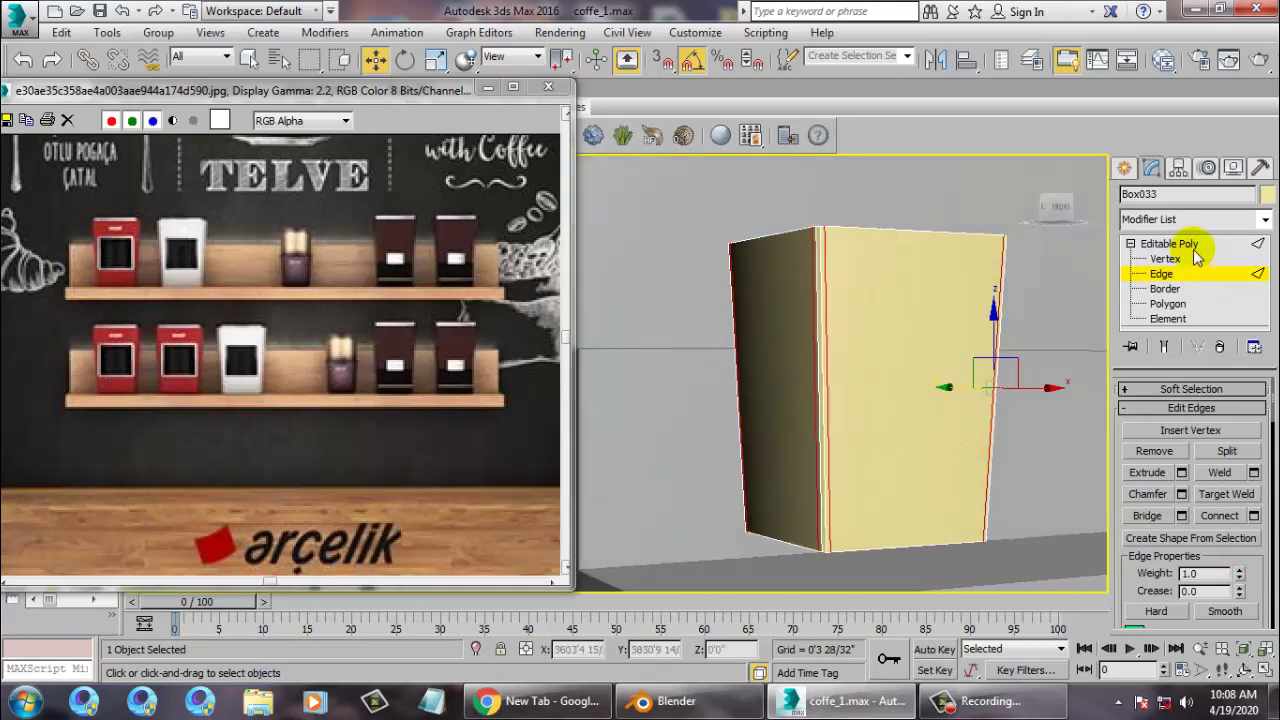
Lower the package box along Z to 5'4 12/32" so it rests on the upper wall shelf
click(890, 489)
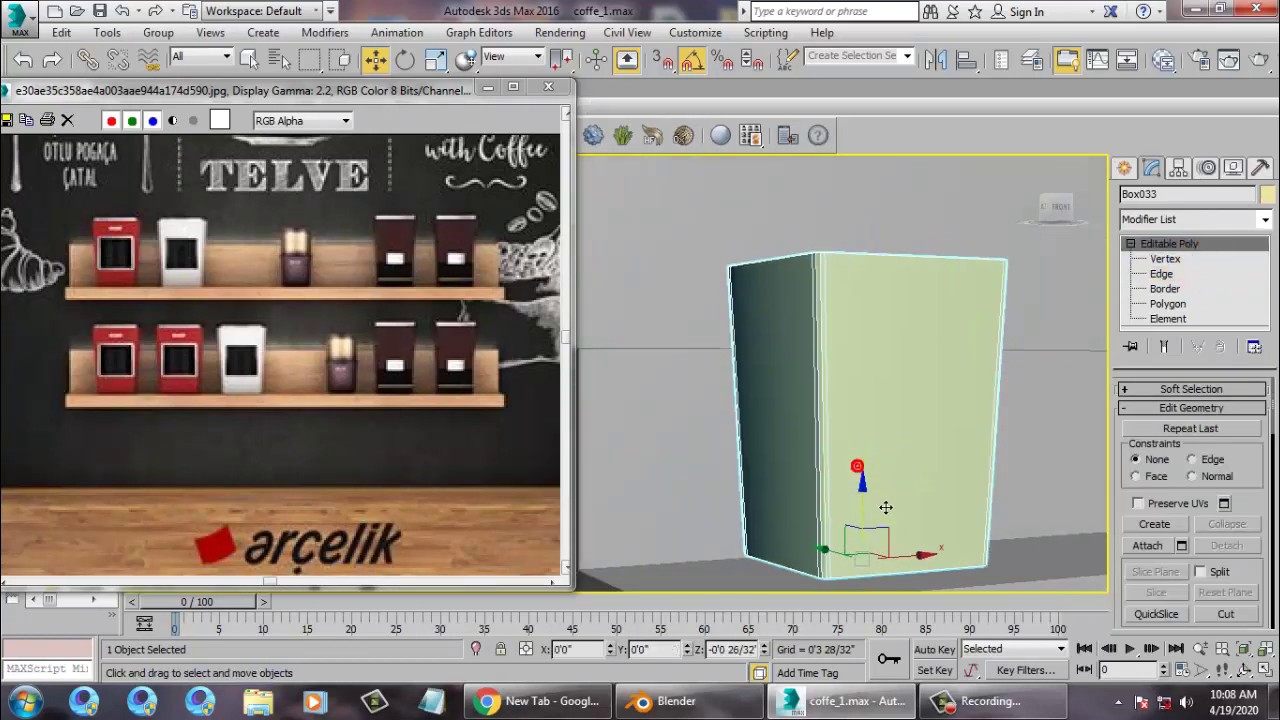
drag(886, 508, 888, 506)
alt+middle_drag(877, 443, 938, 486)
Narrow the package box slightly along Y and scale it uniformly down to about 87%
key(r)
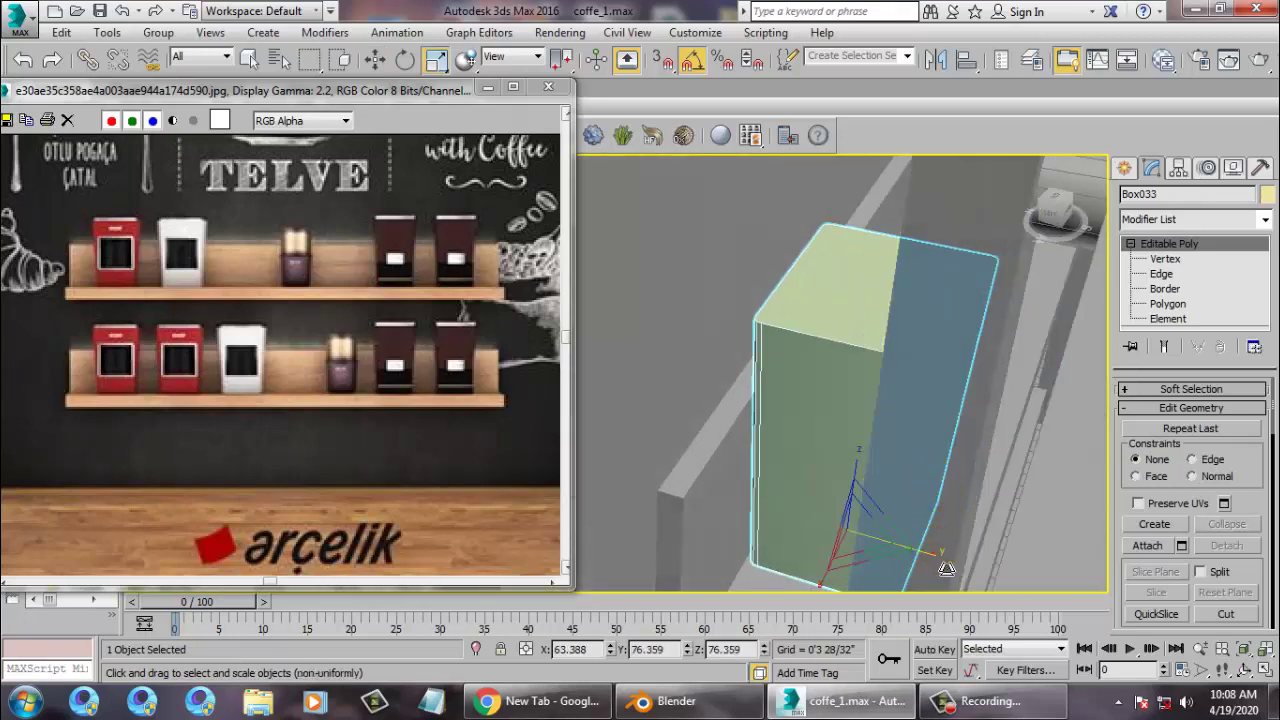
drag(945, 569, 936, 566)
alt+middle_drag(941, 547, 814, 374)
drag(771, 570, 790, 572)
scroll(848, 510, down, 8)
alt+middle_drag(846, 480, 827, 461)
scroll(843, 476, up, 4)
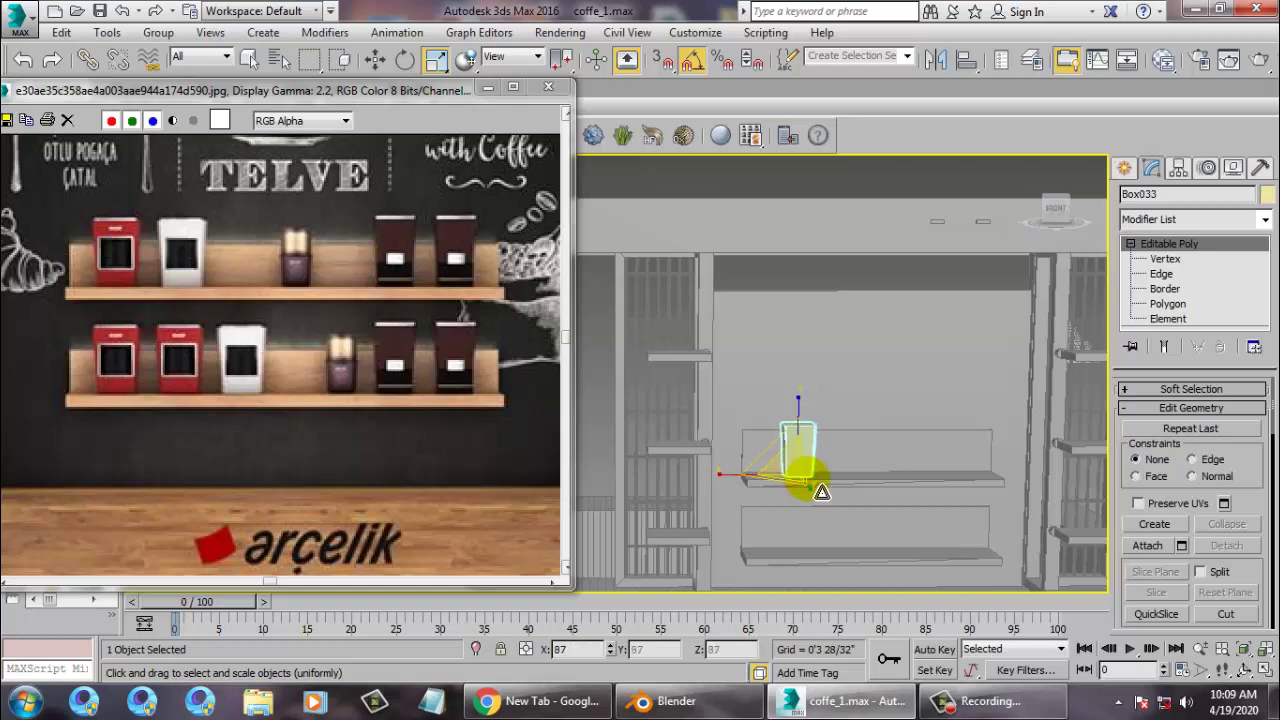
Copy the package box along X on the upper wall shelf, placing the copy at X -1'0 27/32"
key(w)
scroll(840, 480, up, 5)
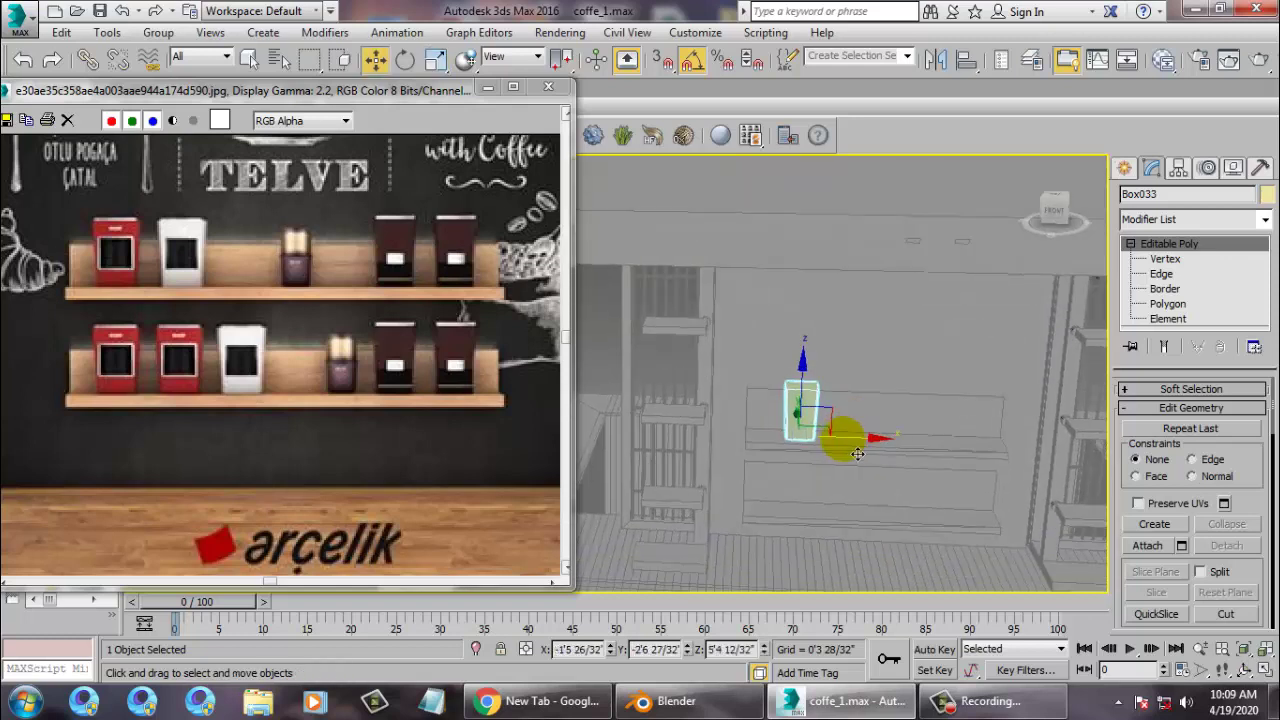
mouse_move(808, 414)
mouse_down()
mouse_move(789, 418)
mouse_move(894, 422)
mouse_up()
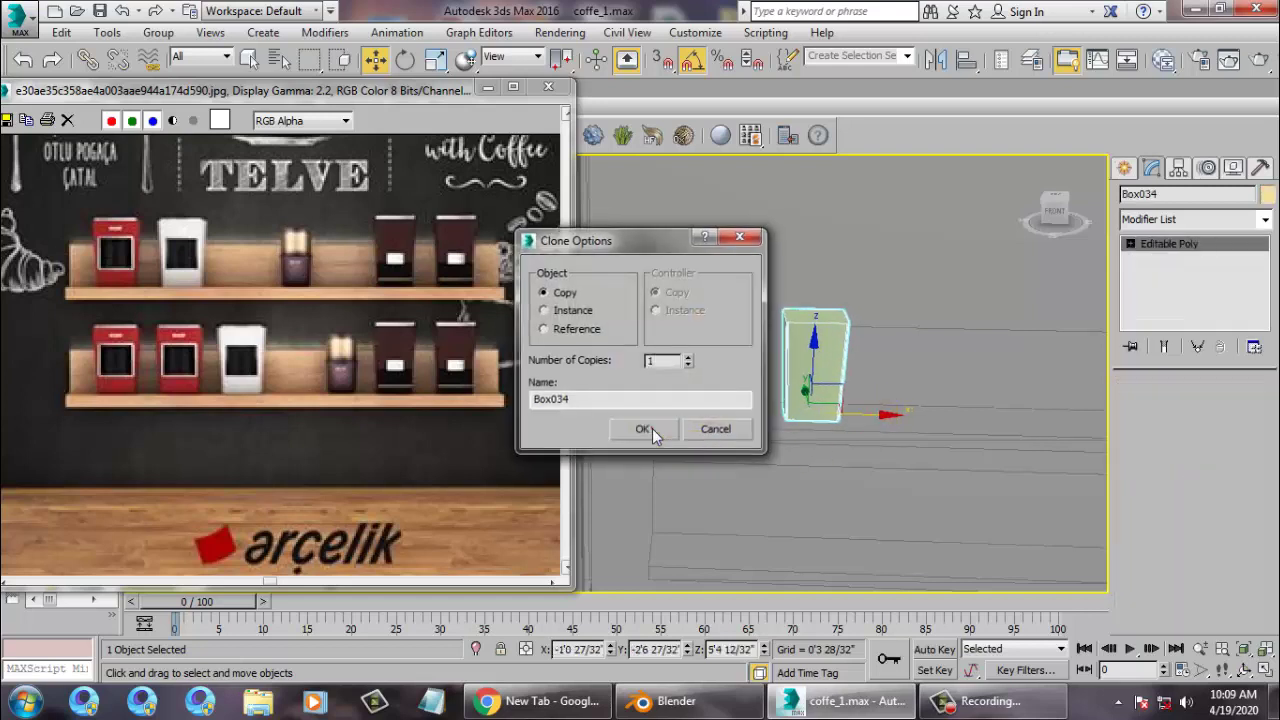
click(646, 426)
Select both package boxes and copy the pair along X to the right end of the upper wall shelf
middle_drag(937, 403, 847, 397)
ctrl+click(606, 366)
mouse_move(716, 388)
middle_down()
mouse_move(870, 390)
mouse_move(727, 399)
middle_up()
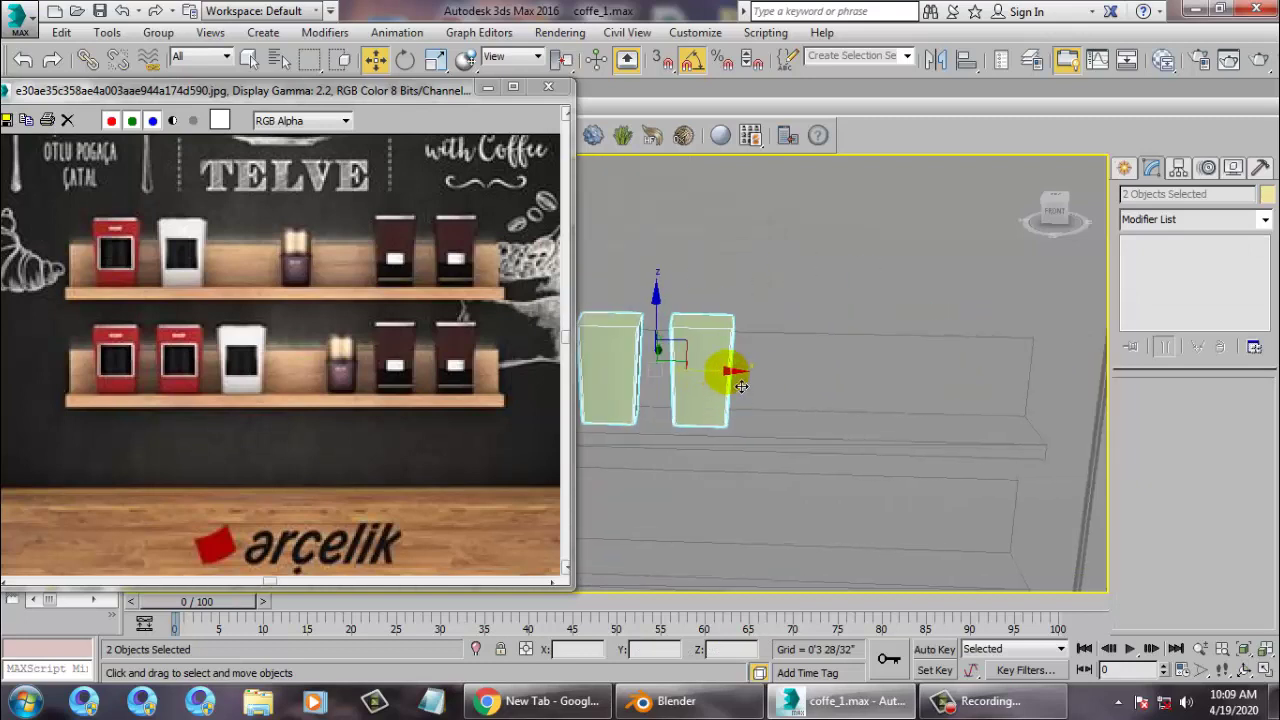
shift+drag(740, 386, 1010, 393)
click(642, 425)
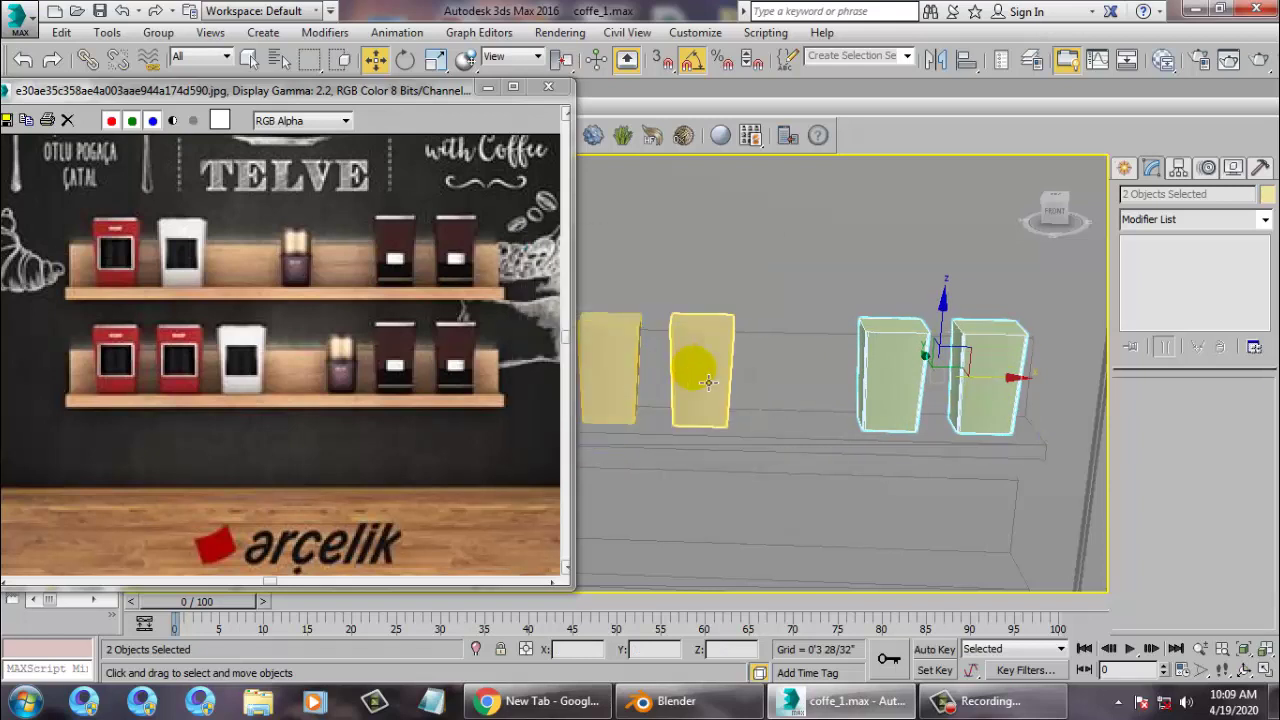
Select all four package boxes on the upper wall shelf and copy them down onto the lower wall shelf
ctrl+click(686, 369)
ctrl+click(620, 365)
shift+drag(810, 326, 850, 470)
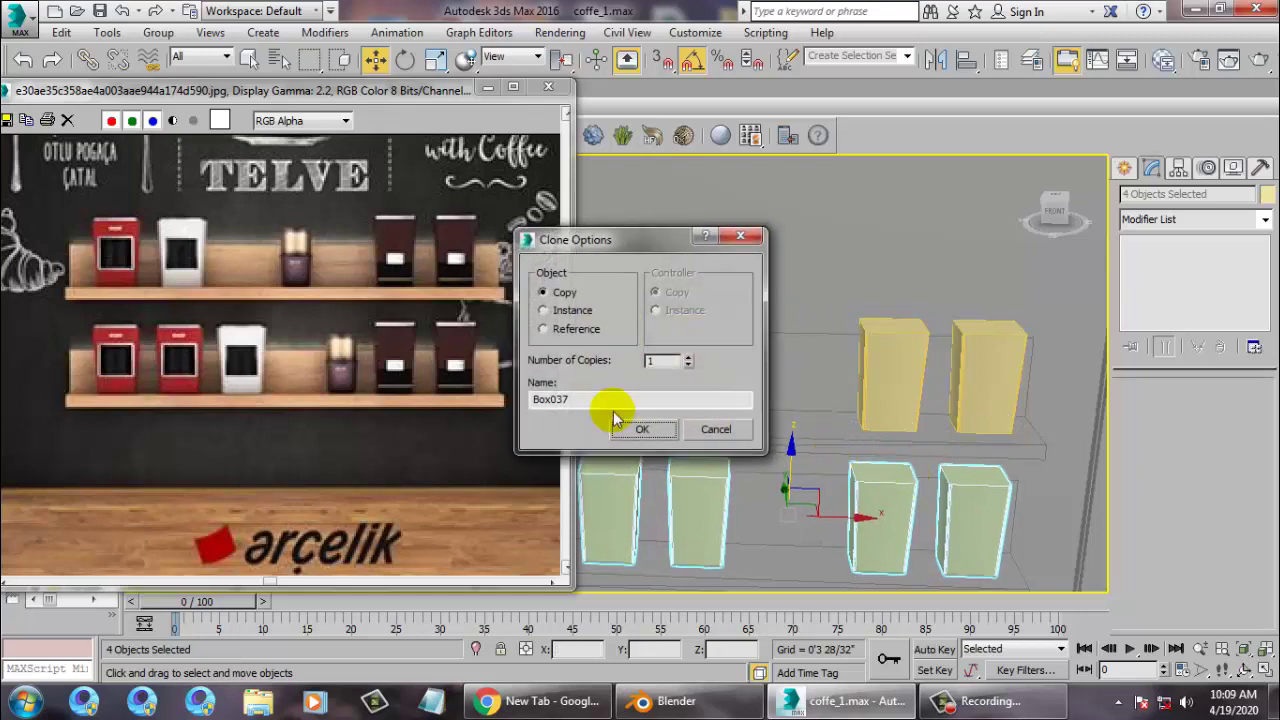
click(643, 433)
alt+middle_drag(872, 525, 872, 483)
middle_drag(920, 510, 853, 420)
scroll(853, 419, down, 6)
Select all objects in the scene and assign them one grey object color
key(ctrl+a)
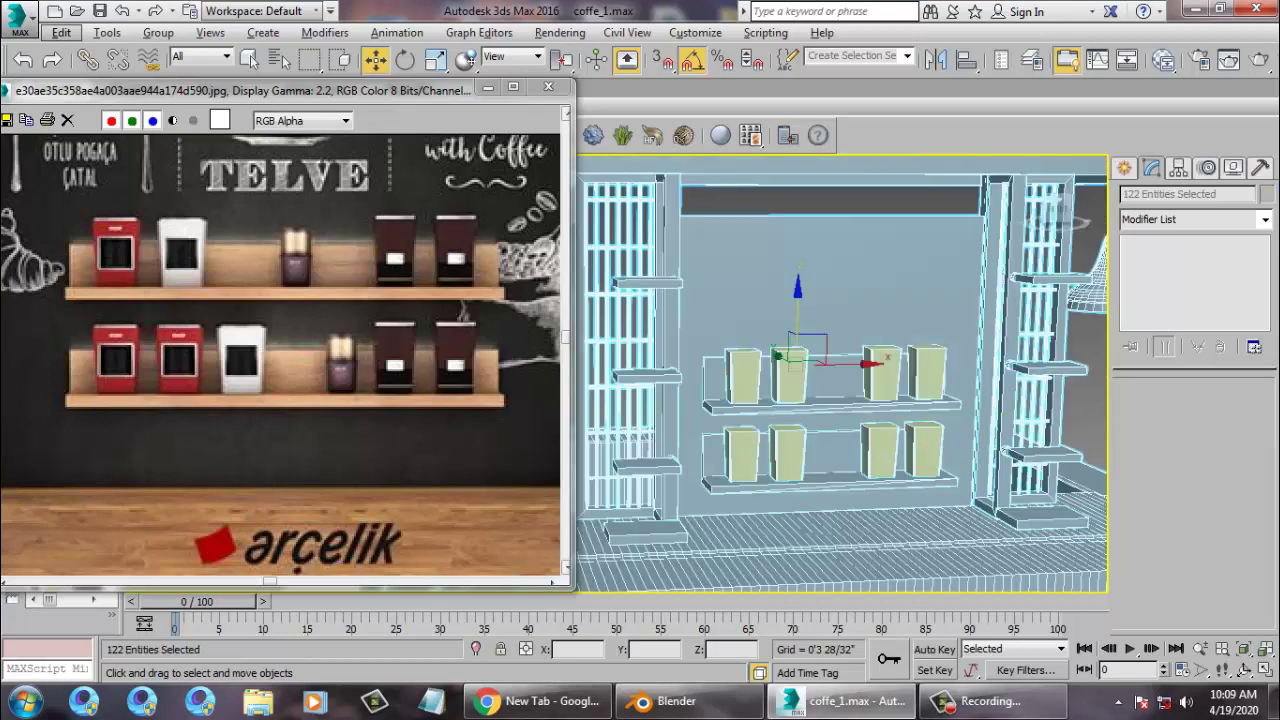
click(1268, 195)
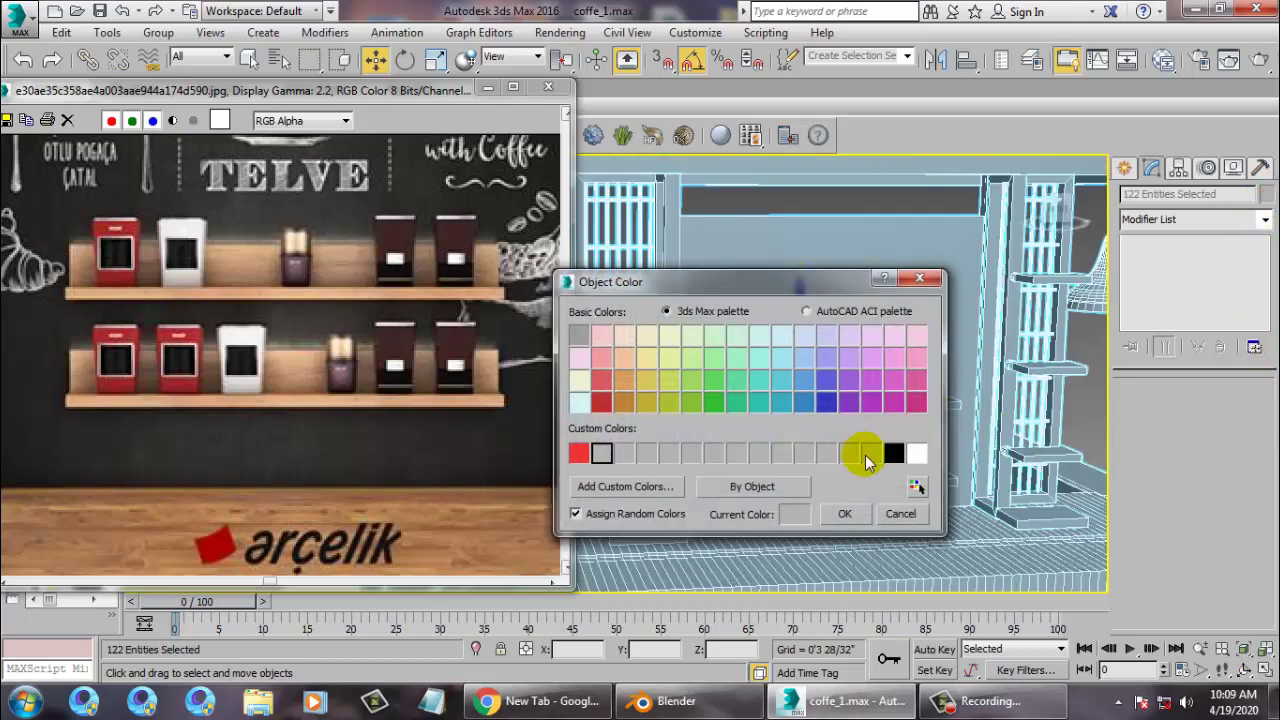
click(842, 516)
Copy one package from the lower wall shelf along X to the left side display, at X -3'3 10/32"
scroll(367, 408, down, 5)
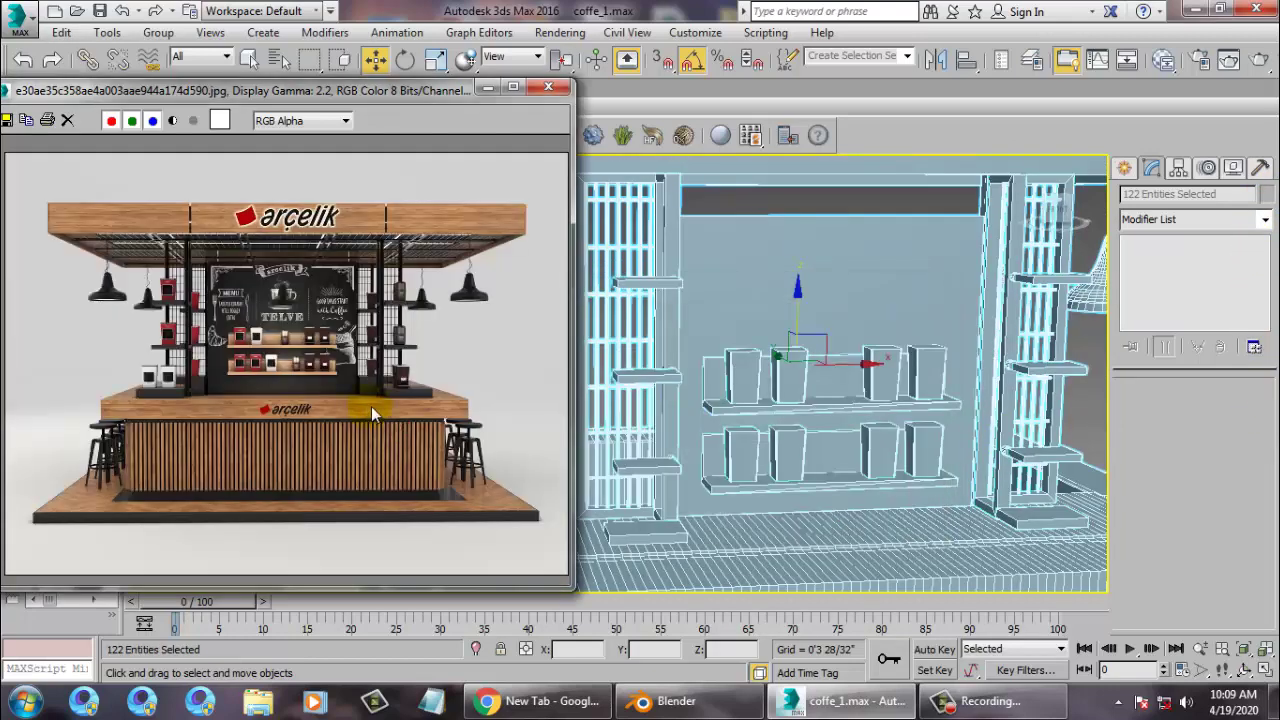
scroll(155, 325, up, 5)
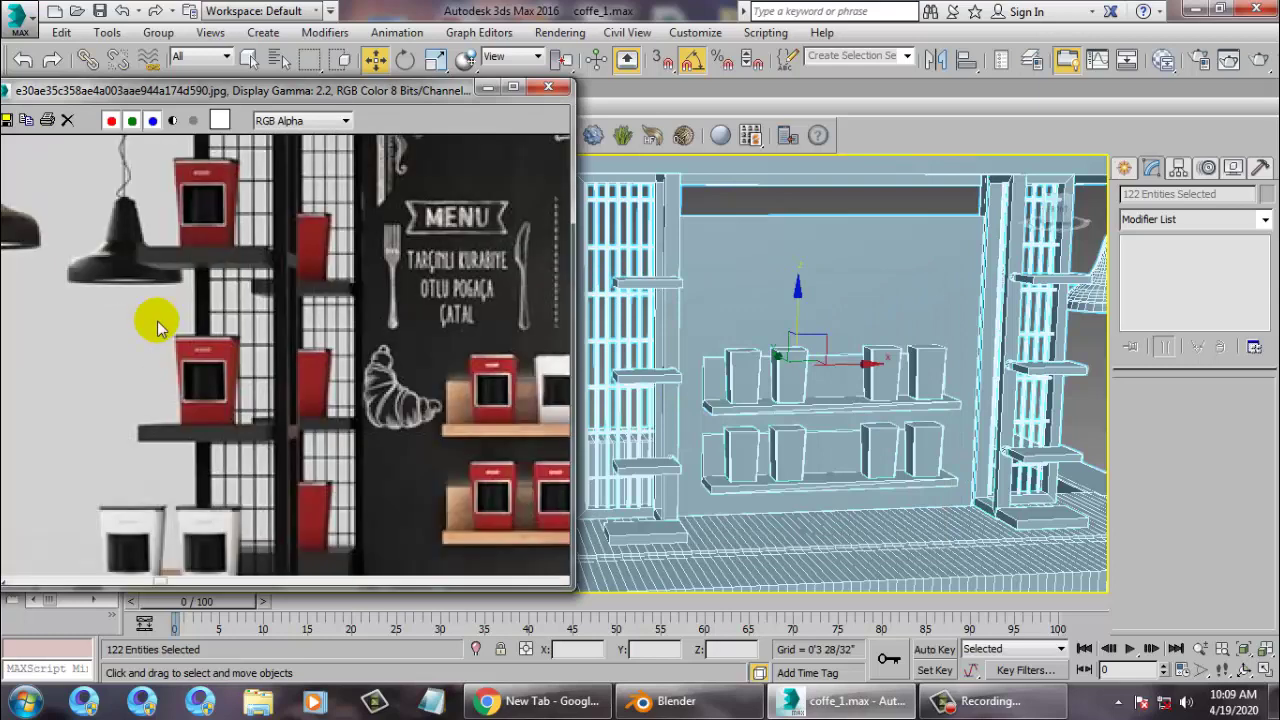
middle_drag(330, 342, 304, 328)
middle_drag(778, 366, 870, 334)
click(890, 533)
click(840, 425)
mouse_move(888, 458)
shift+mouse_down()
mouse_move(766, 443)
mouse_move(660, 497)
mouse_move(637, 484)
shift+mouse_up()
click(643, 429)
alt+middle_drag(645, 437, 886, 409)
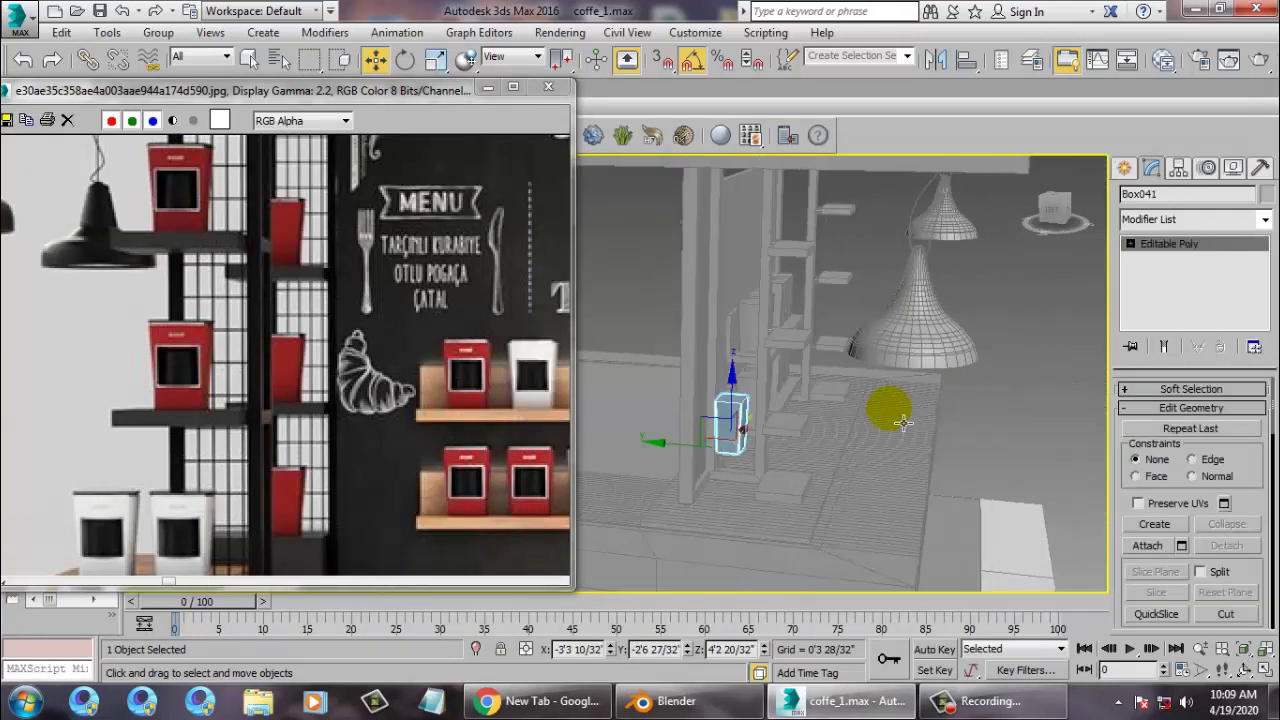
Place the copied package on the left display's base at Y -3'4 28/32", Z 3'9 12/32", and adjust its scale
drag(742, 465, 741, 463)
drag(792, 385, 790, 413)
alt+middle_drag(790, 413, 720, 437)
key(z)
scroll(716, 433, down, 5)
key(r)
mouse_move(695, 478)
mouse_down()
mouse_move(720, 503)
mouse_move(712, 492)
mouse_up()
Copy the base package up onto the left display's lowest shelf, at Z 4'8 7/32"
key(w)
mouse_move(703, 428)
shift+mouse_down()
mouse_move(714, 235)
mouse_move(737, 278)
shift+mouse_up()
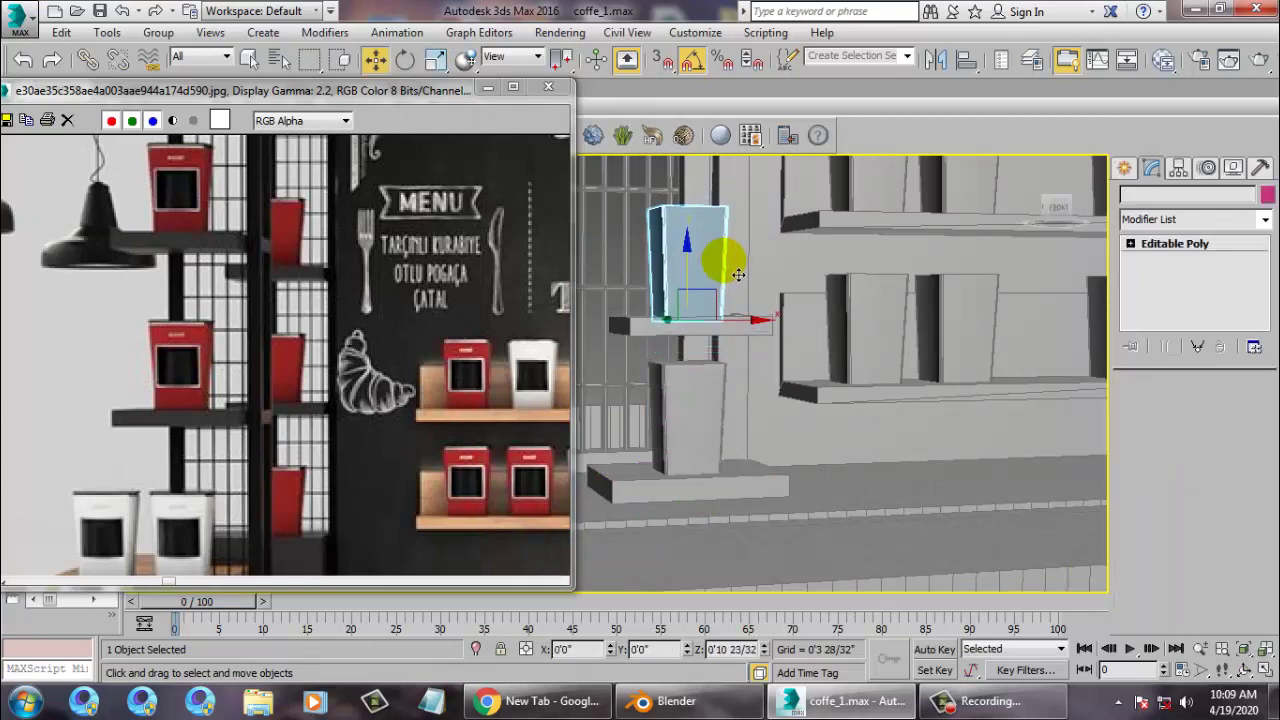
click(667, 432)
Copy the left display's base package along X beside the original, at X -2'11 31/32"
alt+middle_drag(790, 415, 733, 437)
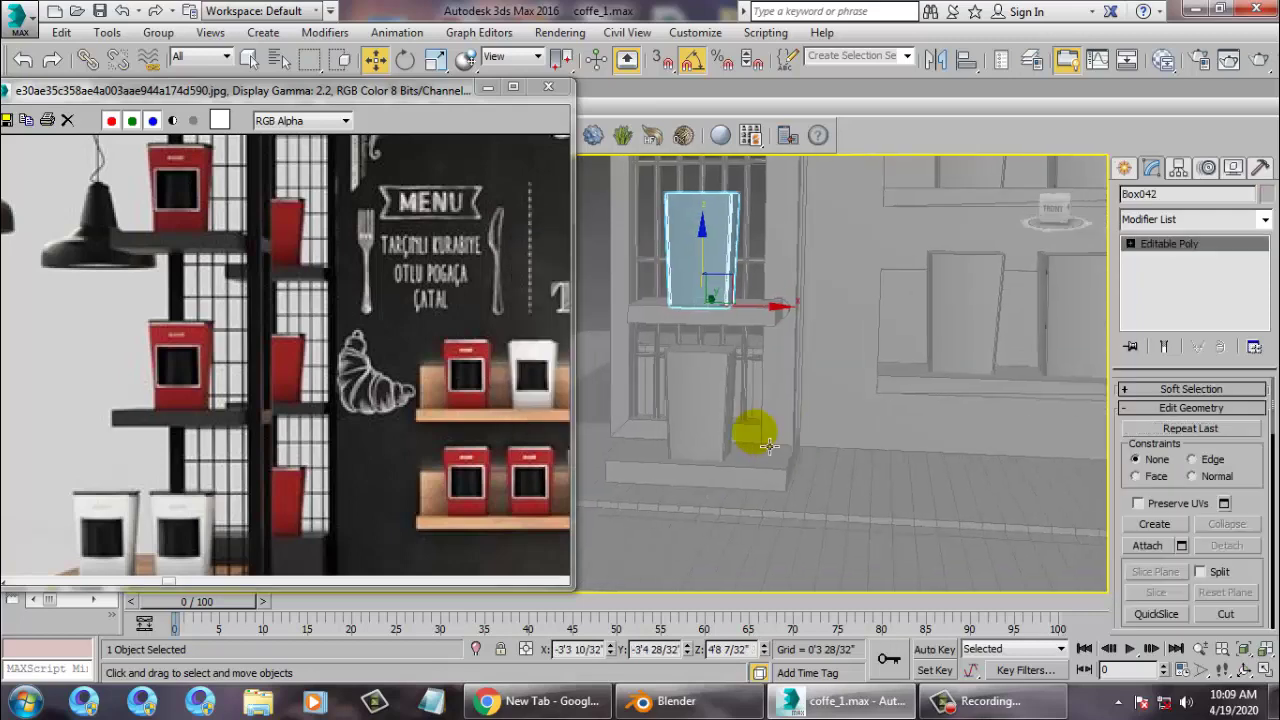
click(720, 433)
mouse_move(720, 432)
mouse_down()
mouse_move(726, 530)
mouse_move(766, 463)
mouse_move(775, 473)
mouse_move(730, 455)
mouse_move(814, 466)
mouse_up()
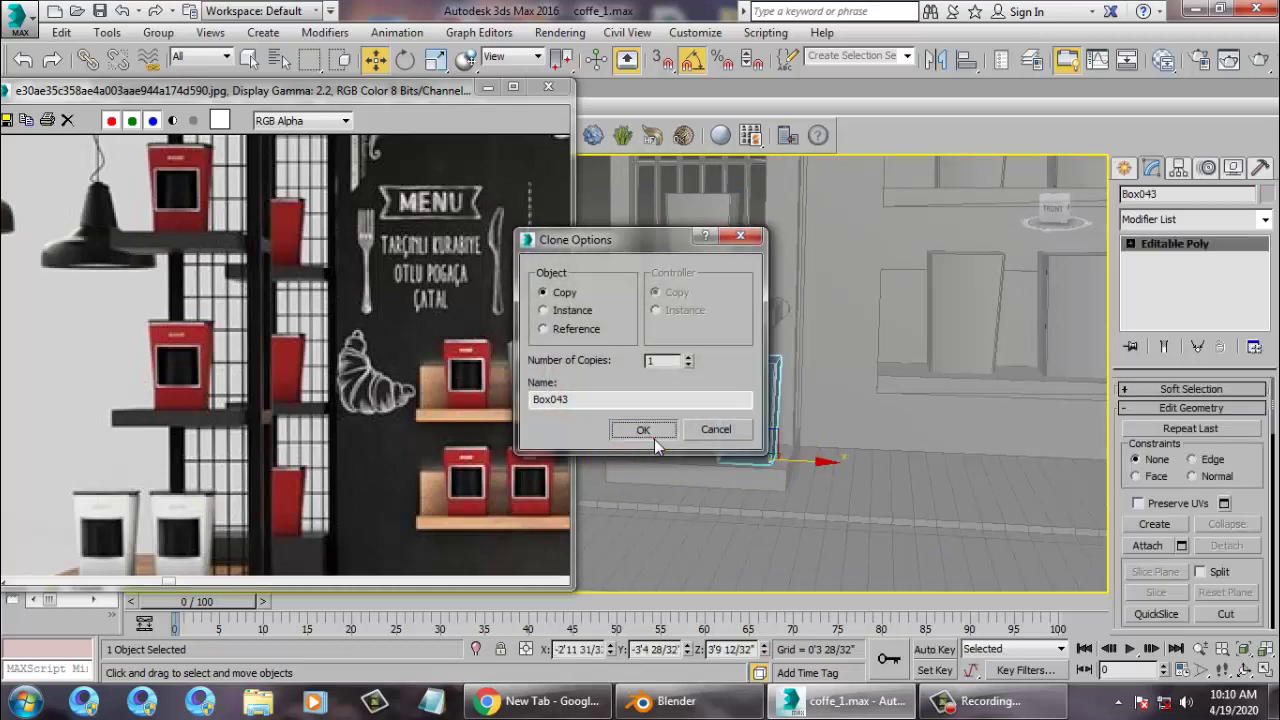
click(648, 428)
Copy a package up onto the left display's middle shelf, at Z 5'11 8/32"
alt+middle_drag(836, 432, 760, 434)
click(758, 438)
shift+drag(762, 451, 773, 308)
click(645, 430)
scroll(360, 445, down, 2)
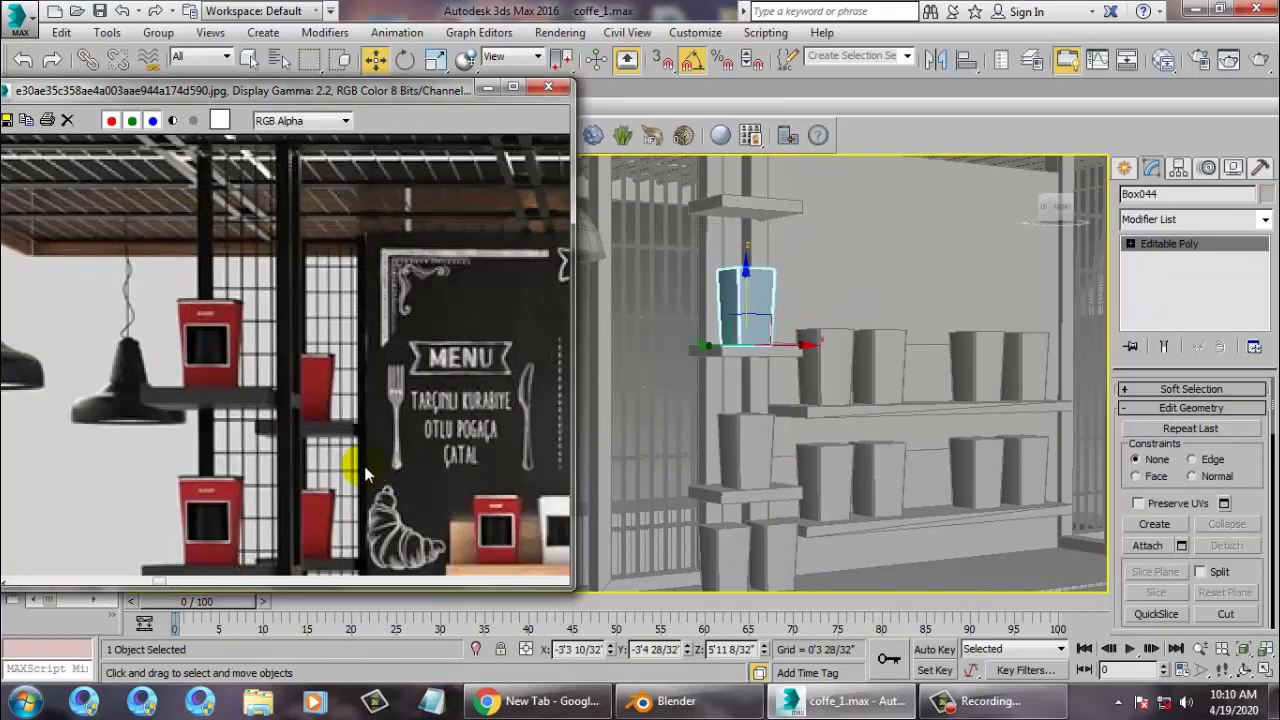
Copy the middle-shelf package up to the left display's top shelf and seat it there at Z 7'2 6/32"
alt+middle_drag(922, 356, 865, 430)
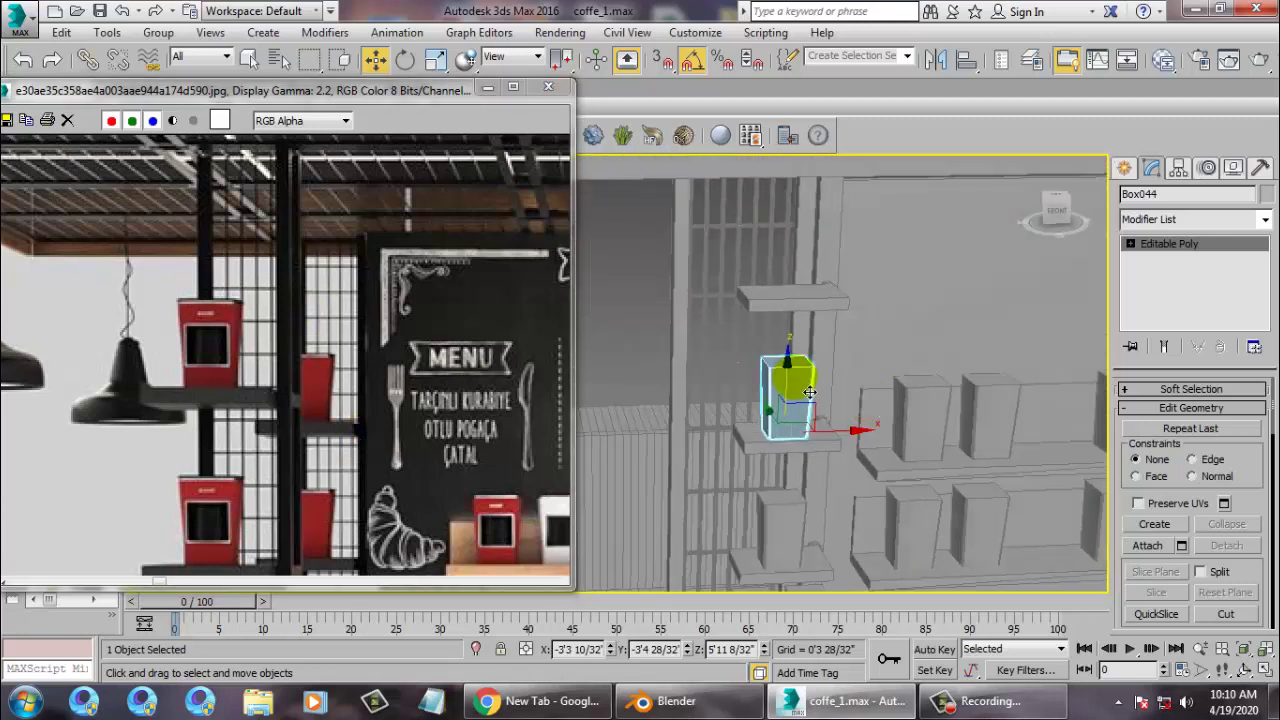
mouse_move(806, 402)
mouse_down()
mouse_move(814, 249)
mouse_move(834, 264)
mouse_up()
click(654, 429)
scroll(720, 400, up, 5)
scroll(721, 393, down, 4)
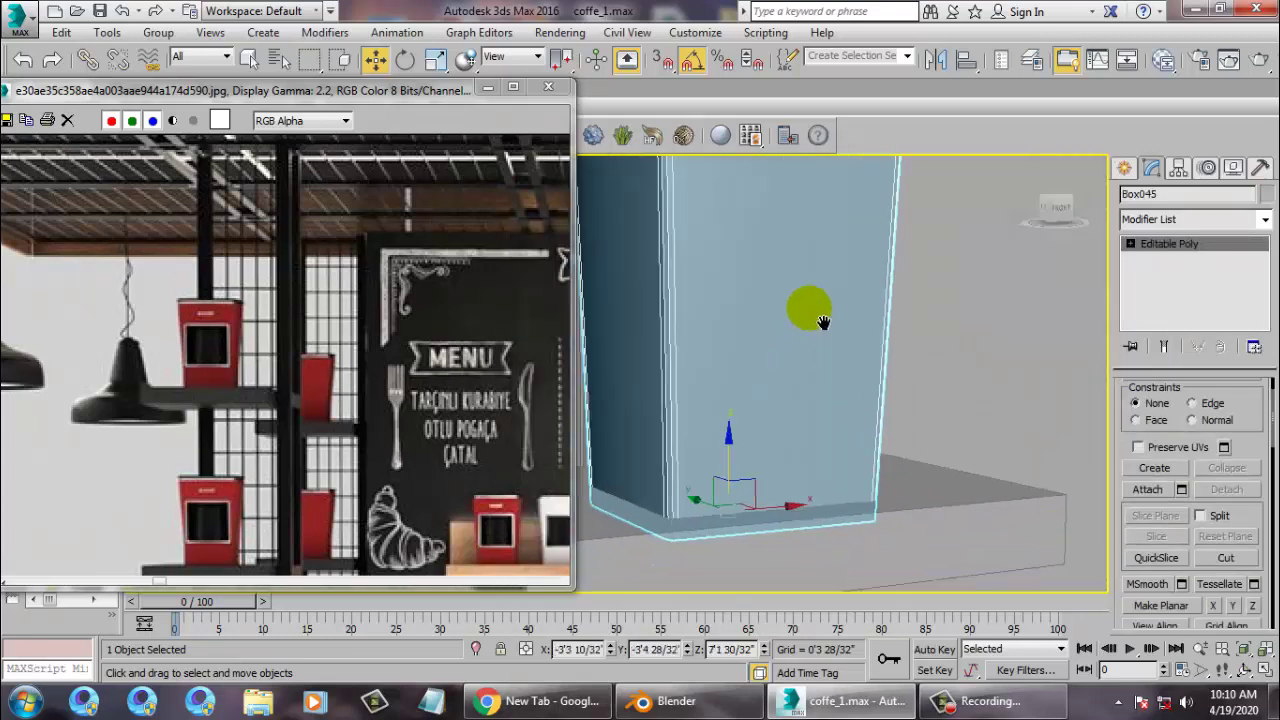
drag(738, 455, 840, 447)
scroll(840, 447, down, 8)
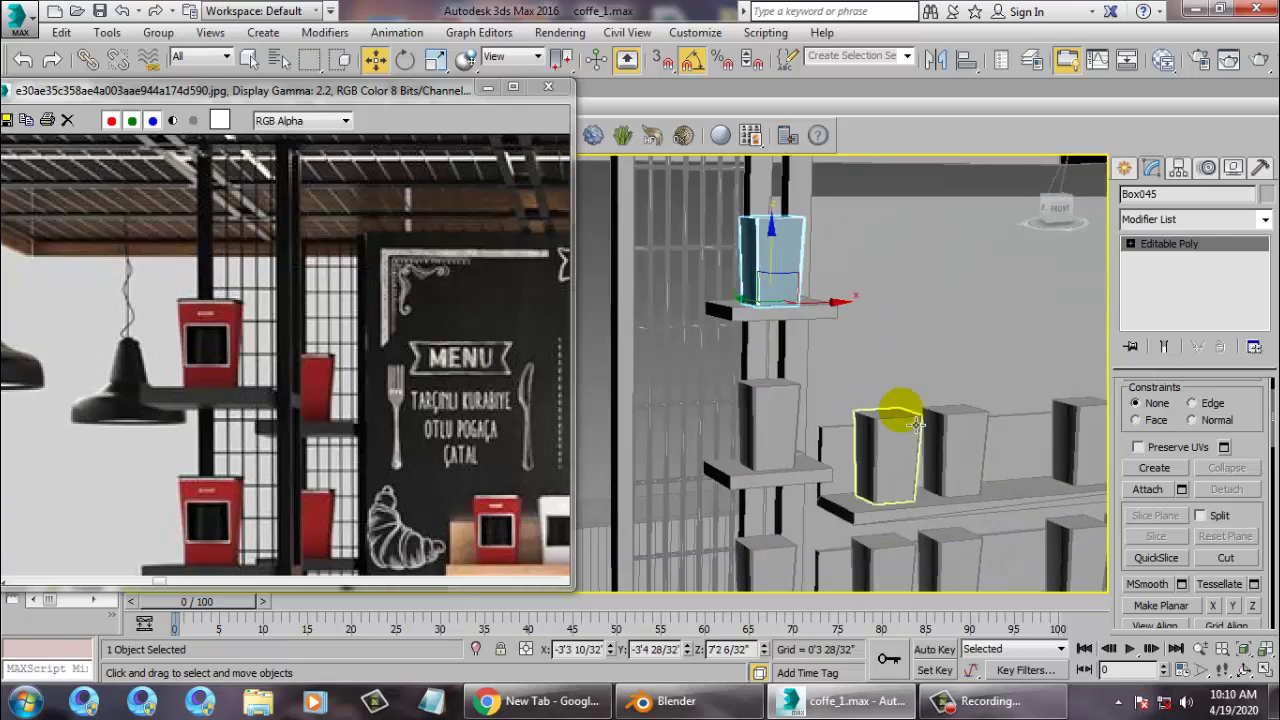
Select the left display's five packages and copy them about 5'9 2/32" along X onto the right display's shelves
scroll(880, 430, up, 2)
scroll(873, 436, up, 4)
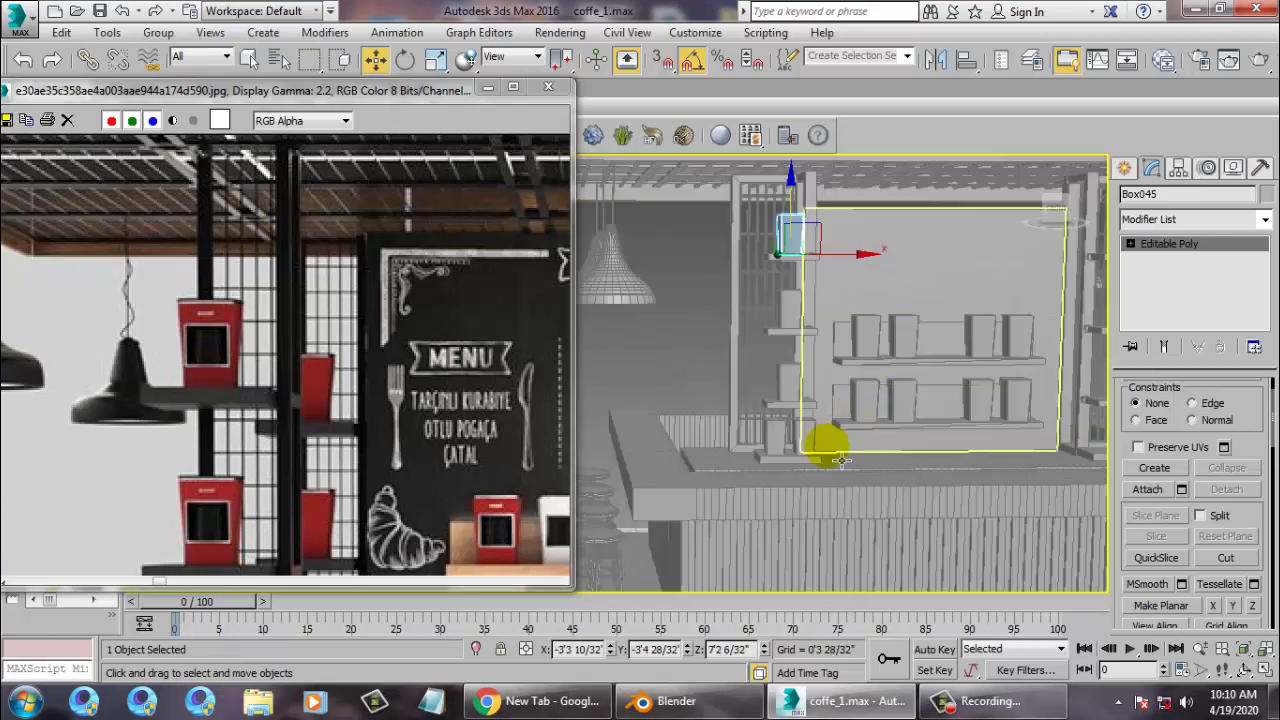
click(808, 440)
ctrl+click(777, 440)
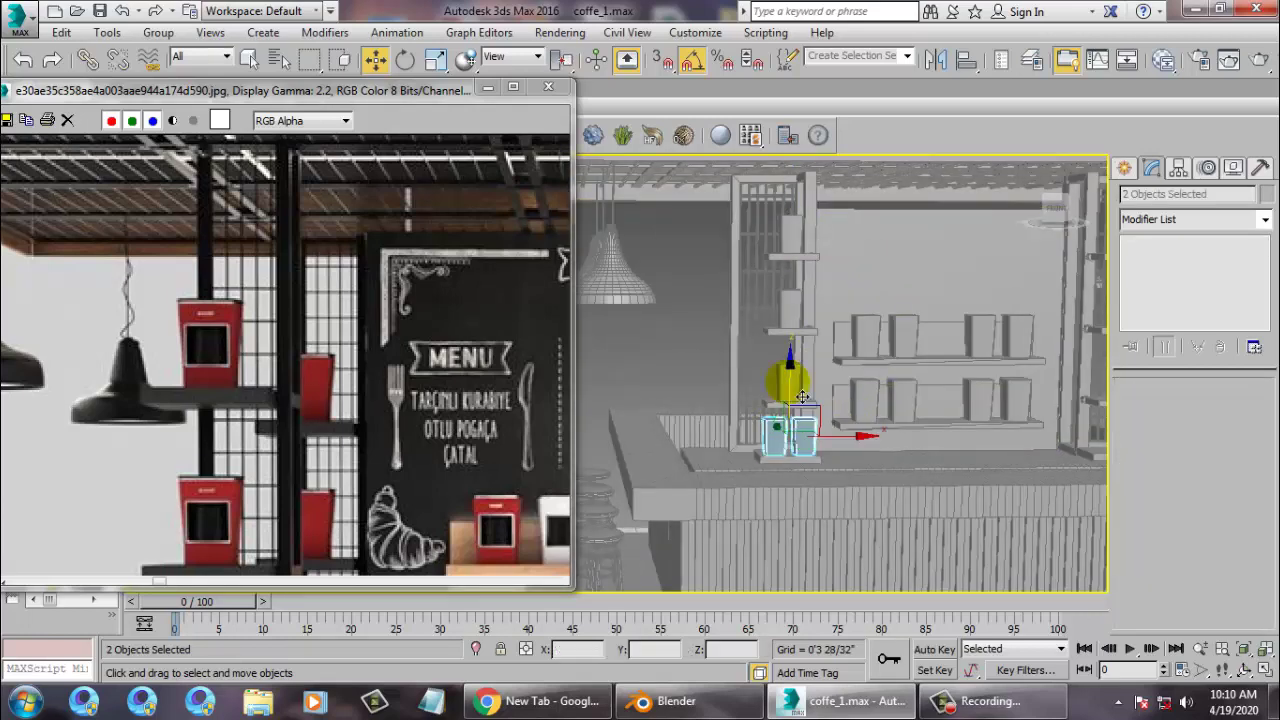
scroll(891, 335, down, 3)
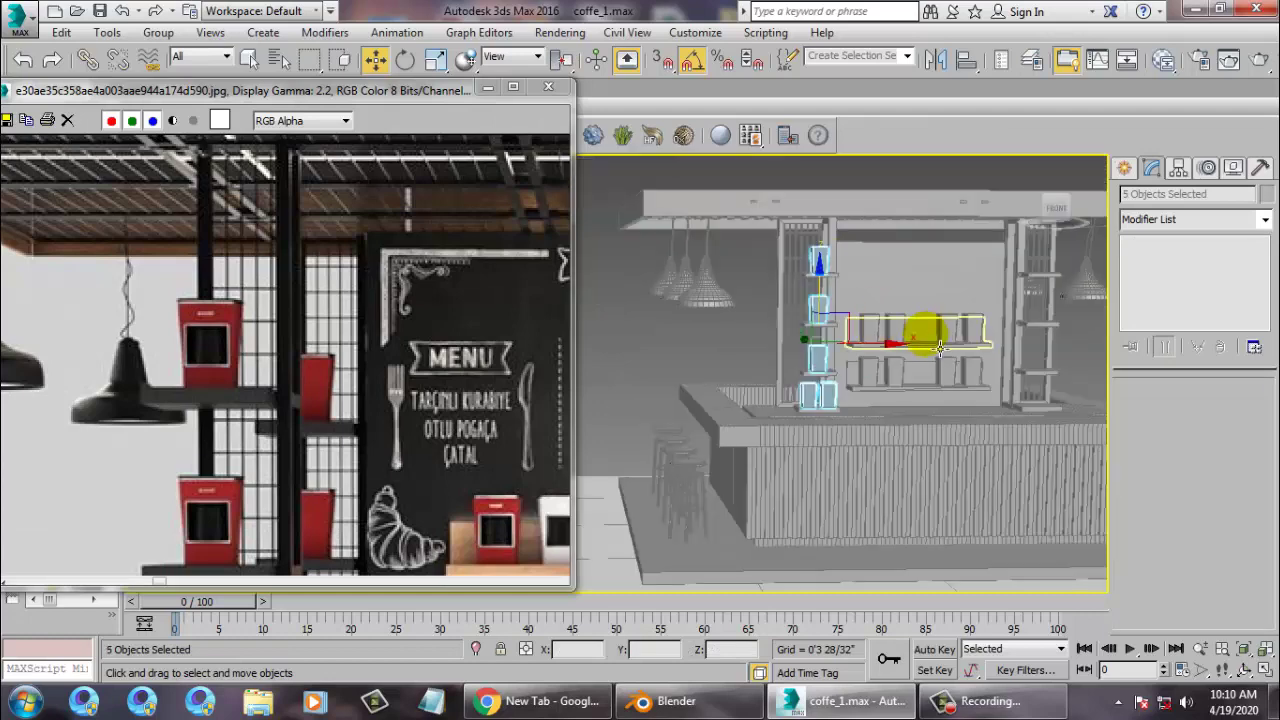
alt+middle_drag(891, 337, 800, 365)
drag(791, 362, 1031, 366)
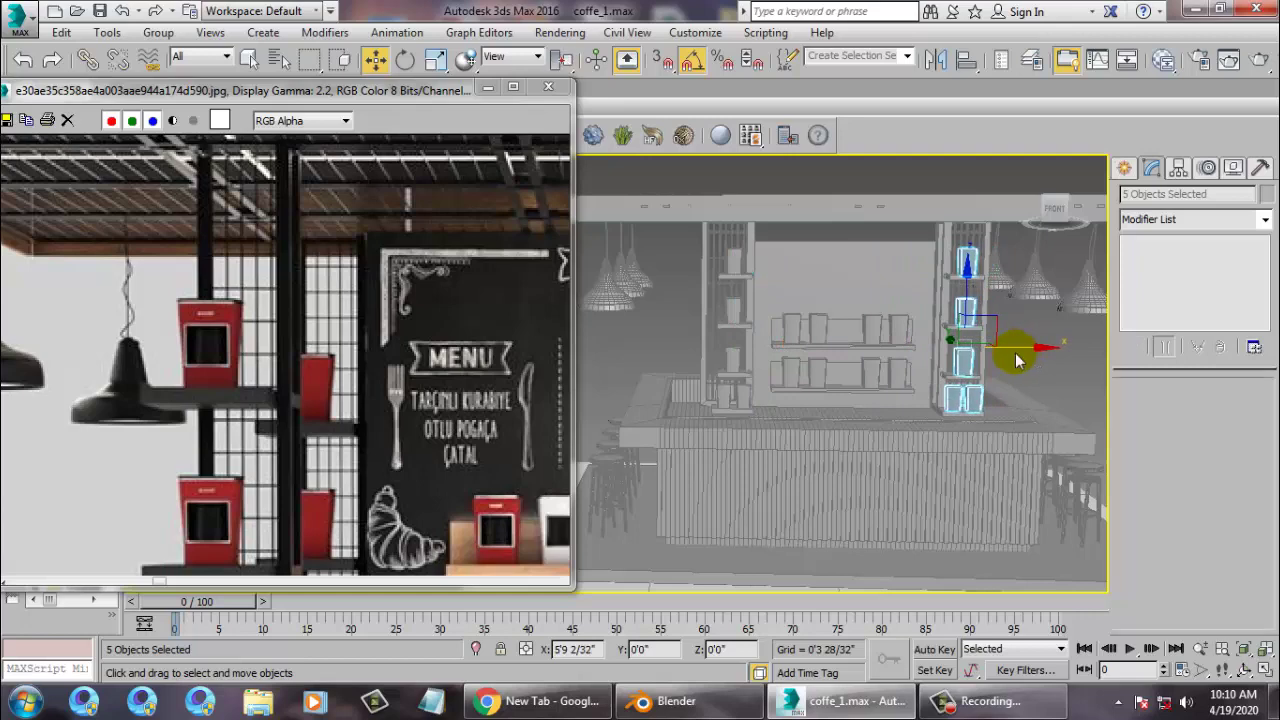
click(661, 430)
key(z)
mouse_move(880, 437)
middle_down()
mouse_move(930, 362)
mouse_move(823, 409)
mouse_move(809, 277)
mouse_move(807, 305)
middle_up()
drag(807, 305, 812, 305)
Examine the copied packages in the kiosk and the products on the wall and side shelves in the reference image
scroll(812, 305, down, 4)
middle_drag(781, 354, 928, 460)
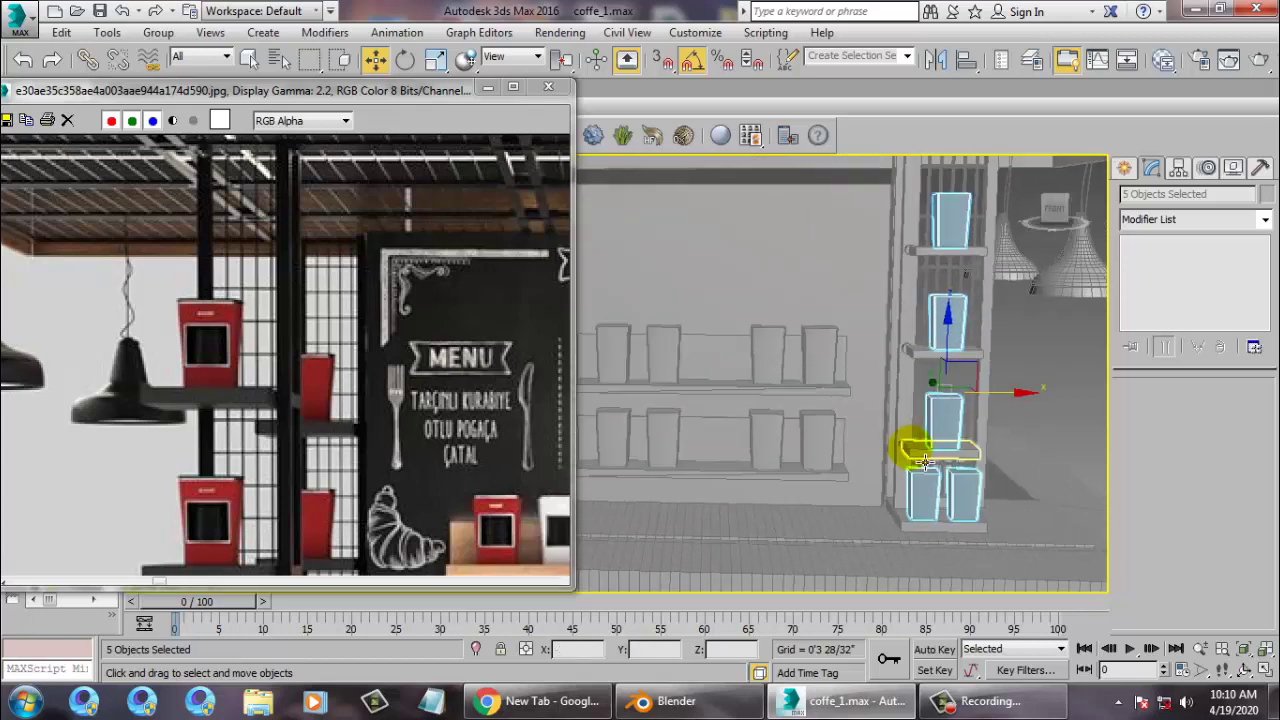
scroll(928, 460, down, 5)
middle_drag(825, 393, 934, 347)
middle_drag(473, 471, 437, 436)
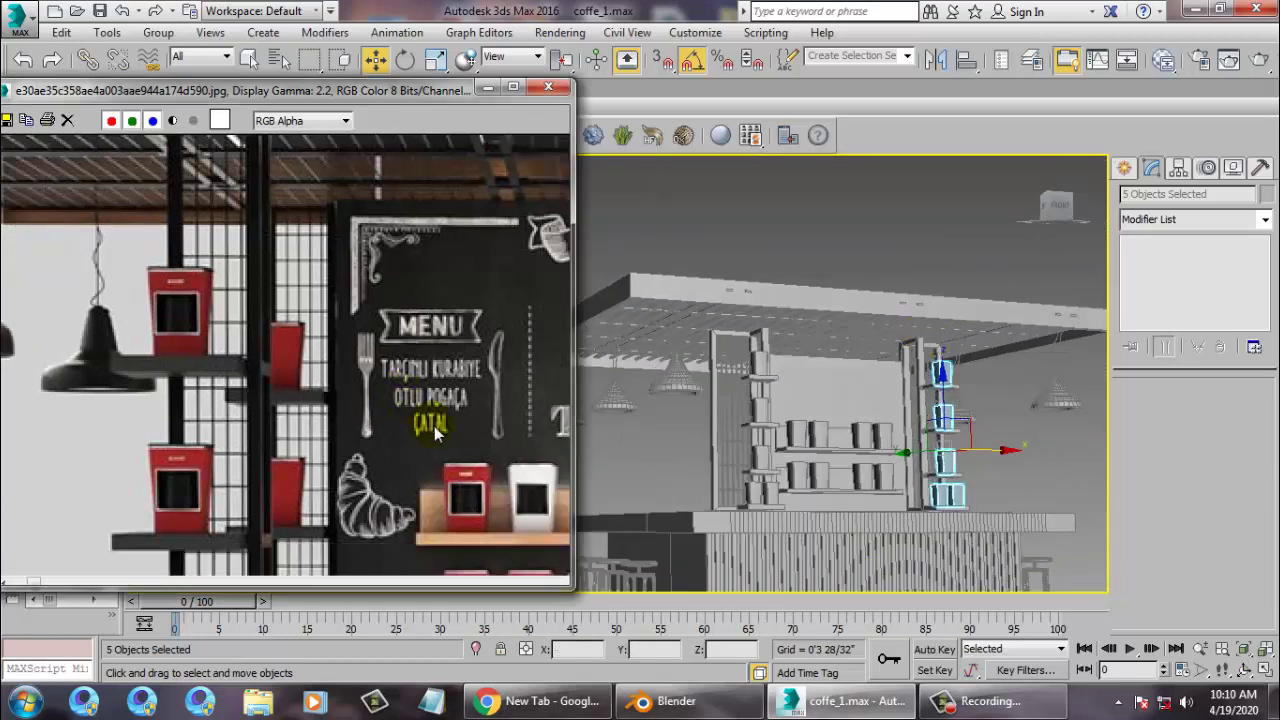
scroll(436, 435, down, 2)
scroll(340, 365, up, 1)
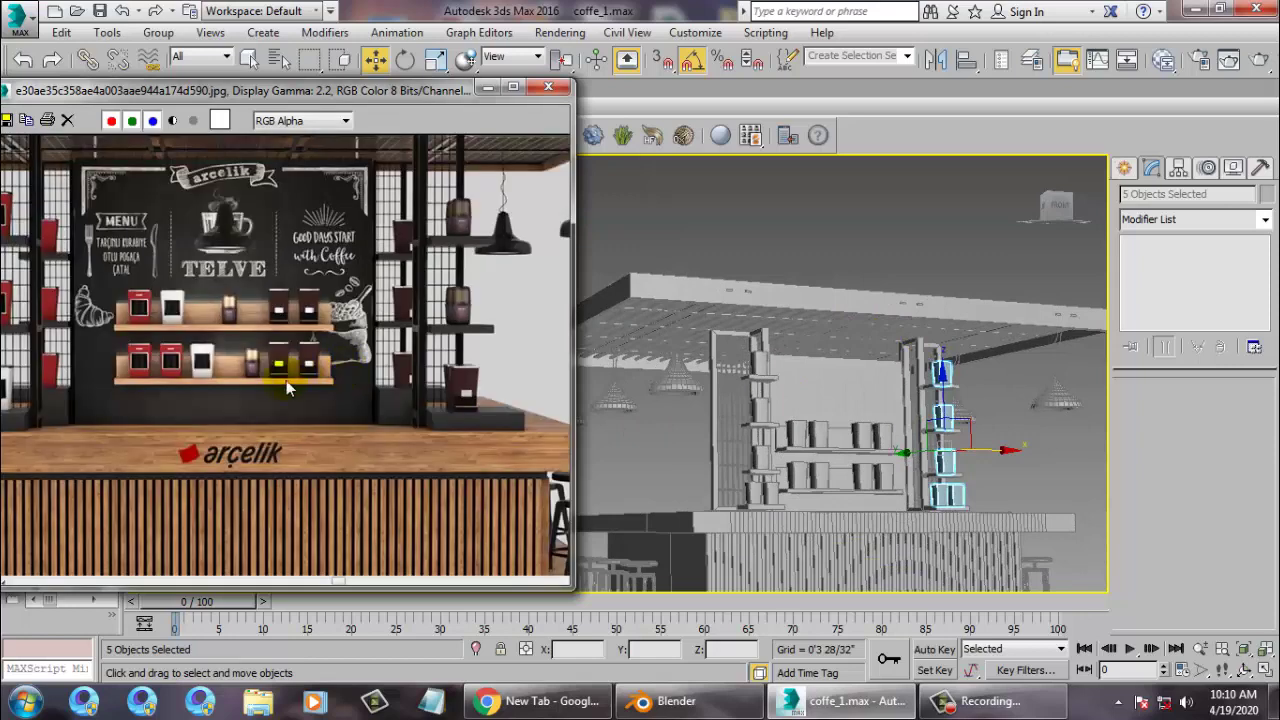
middle_drag(128, 309, 227, 387)
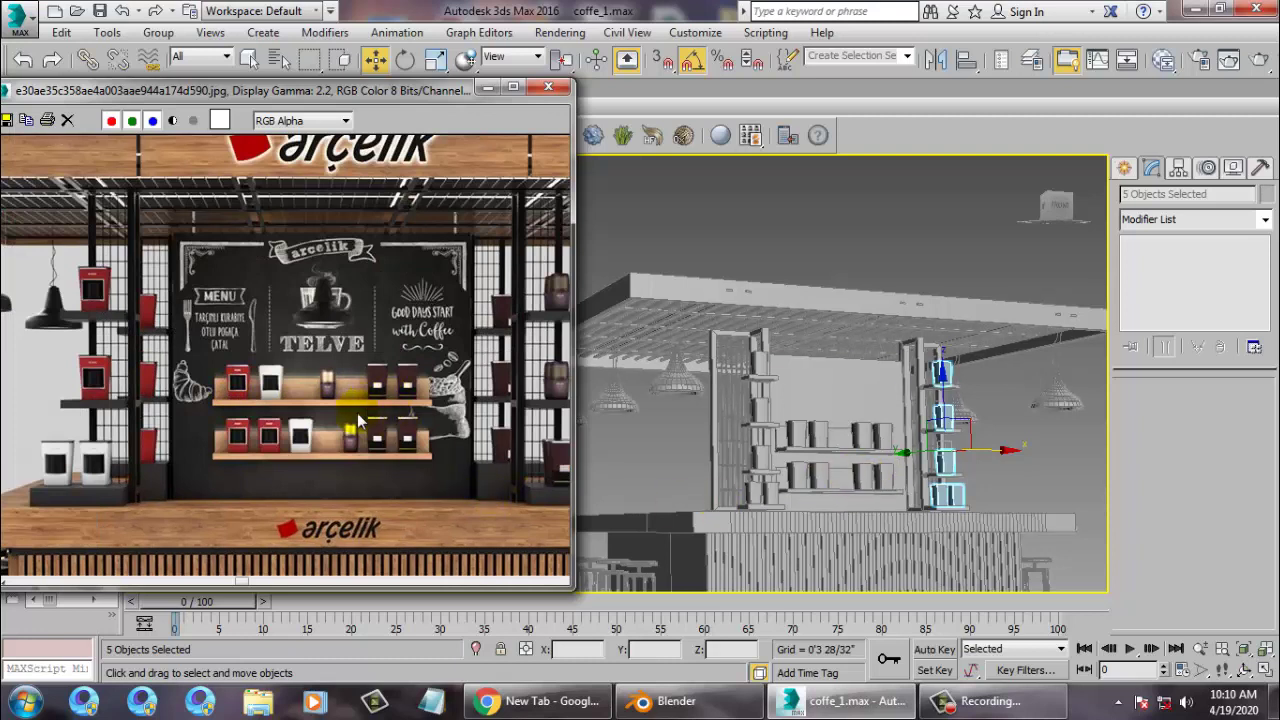
scroll(350, 452, up, 2)
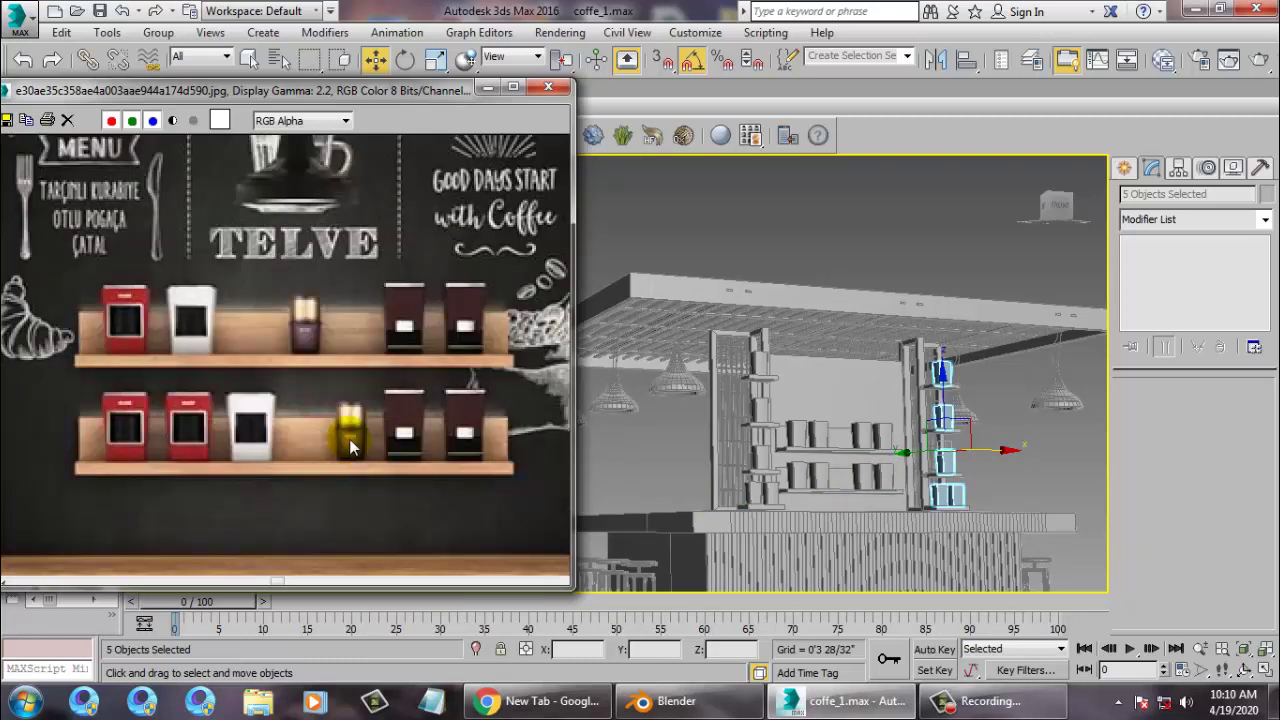
scroll(347, 438, up, 2)
scroll(255, 378, down, 2)
scroll(270, 350, down, 3)
scroll(306, 342, up, 2)
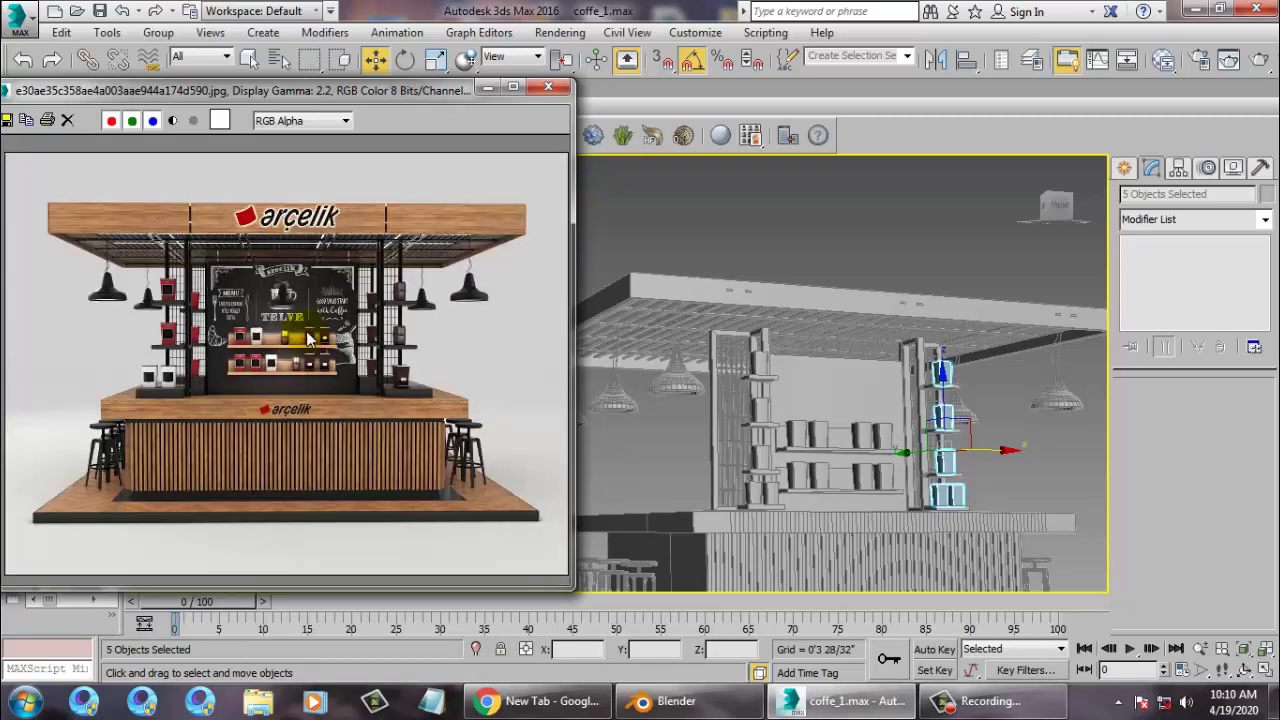
Examine the small jar on the wall shelves in the reference image and the empty spot between packages on the upper shelf
scroll(810, 505, up, 6)
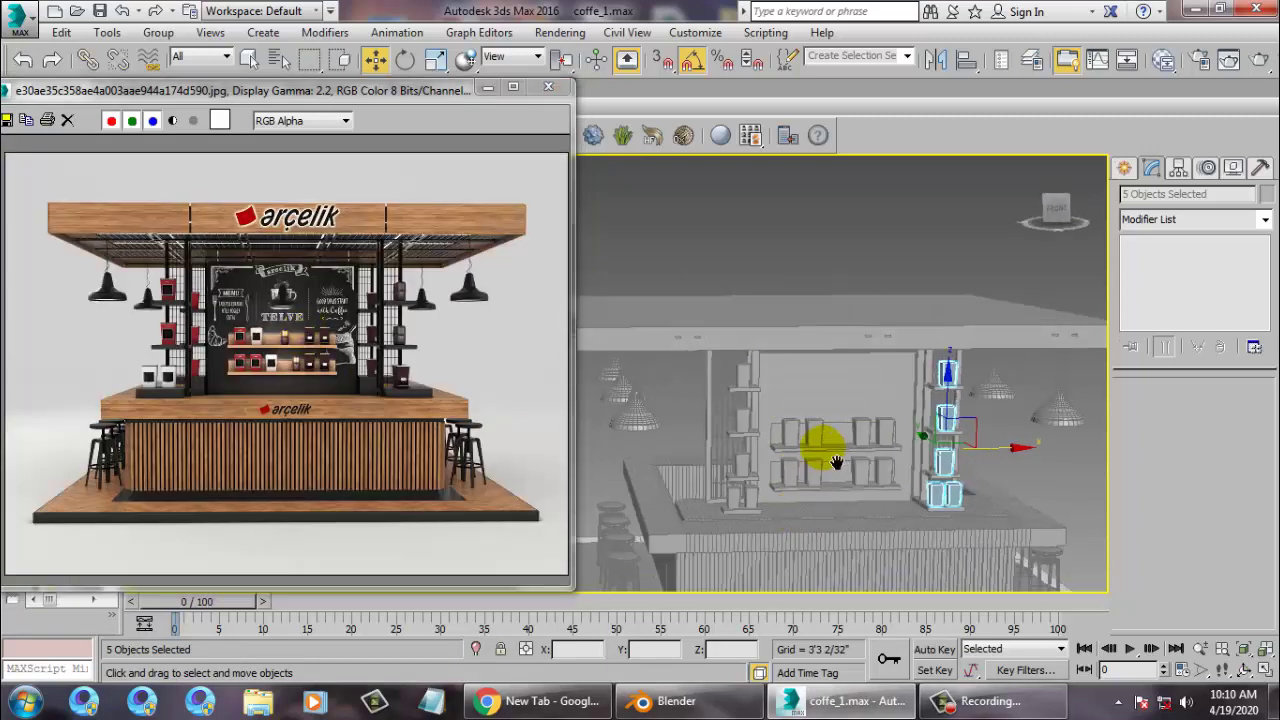
click(1122, 168)
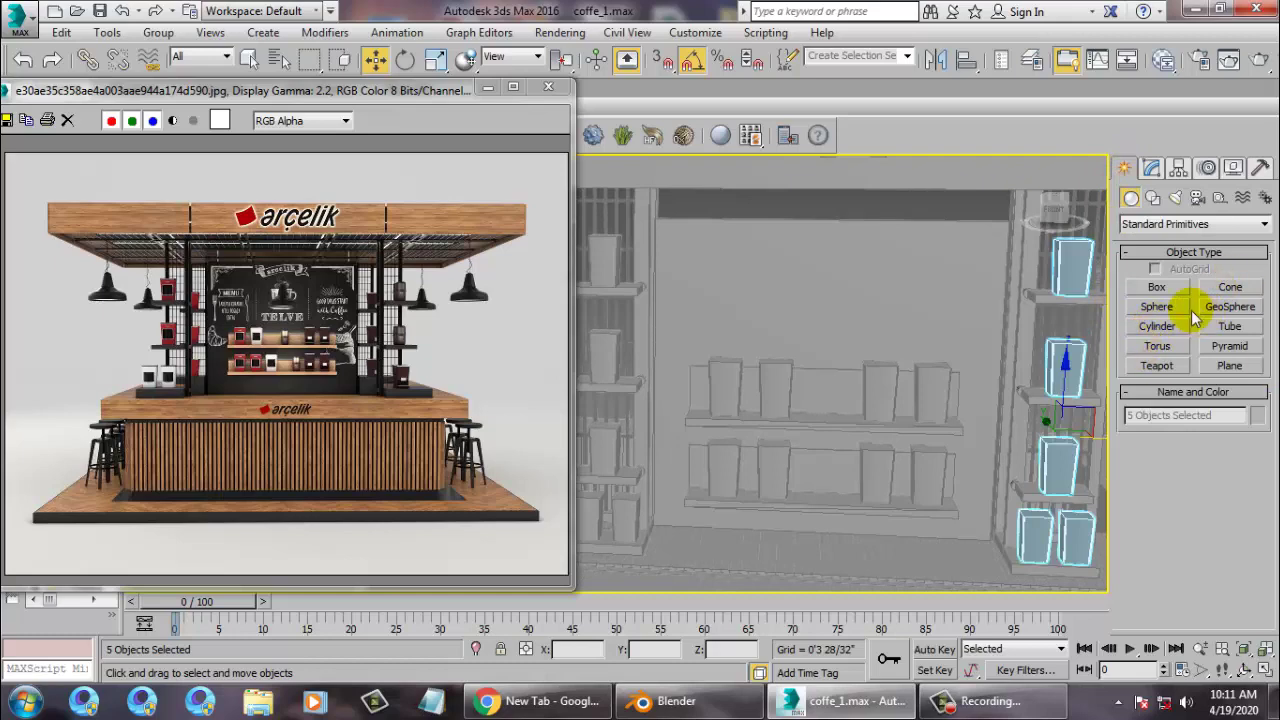
click(1160, 288)
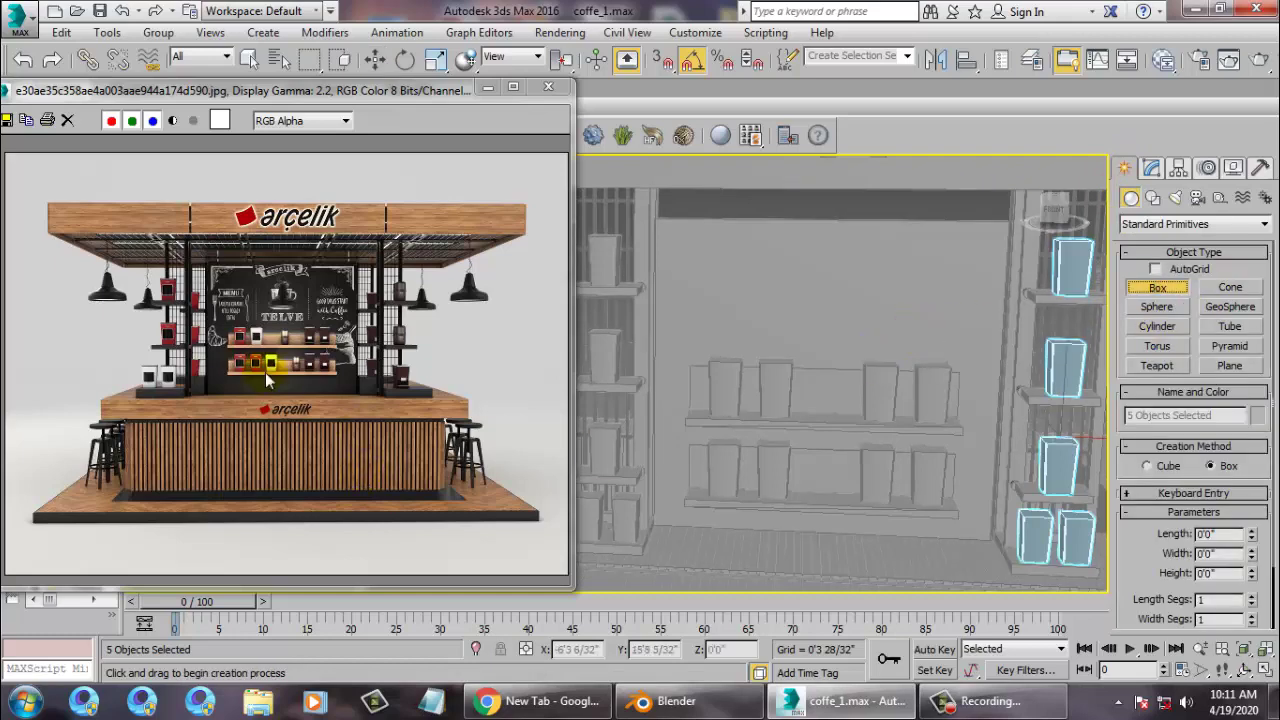
scroll(245, 368, up, 5)
scroll(905, 422, up, 1)
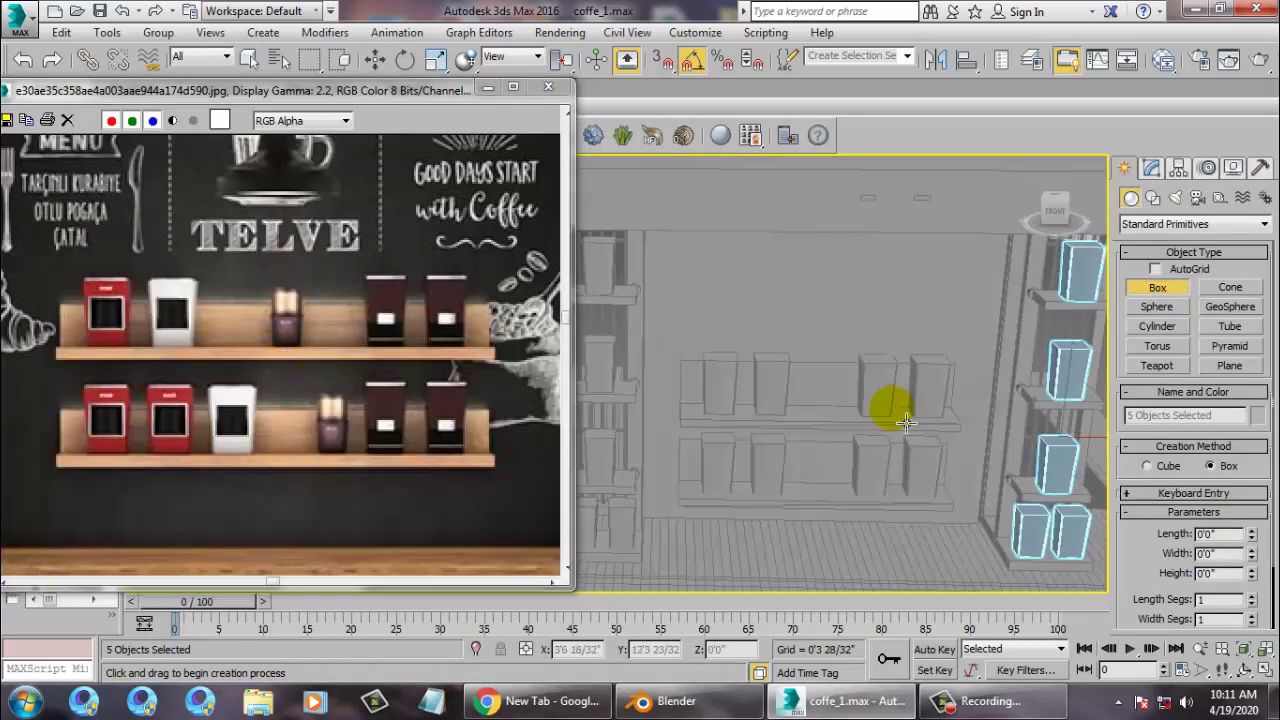
scroll(830, 420, up, 3)
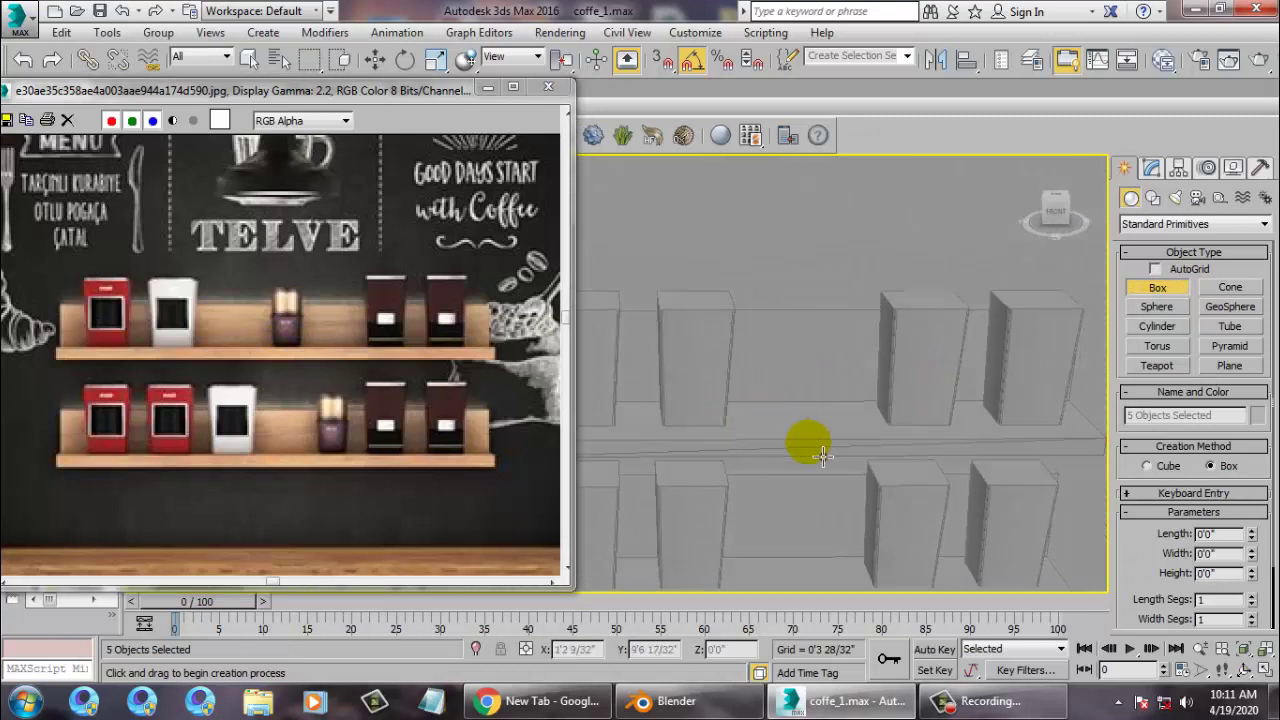
alt+middle_drag(703, 373, 865, 392)
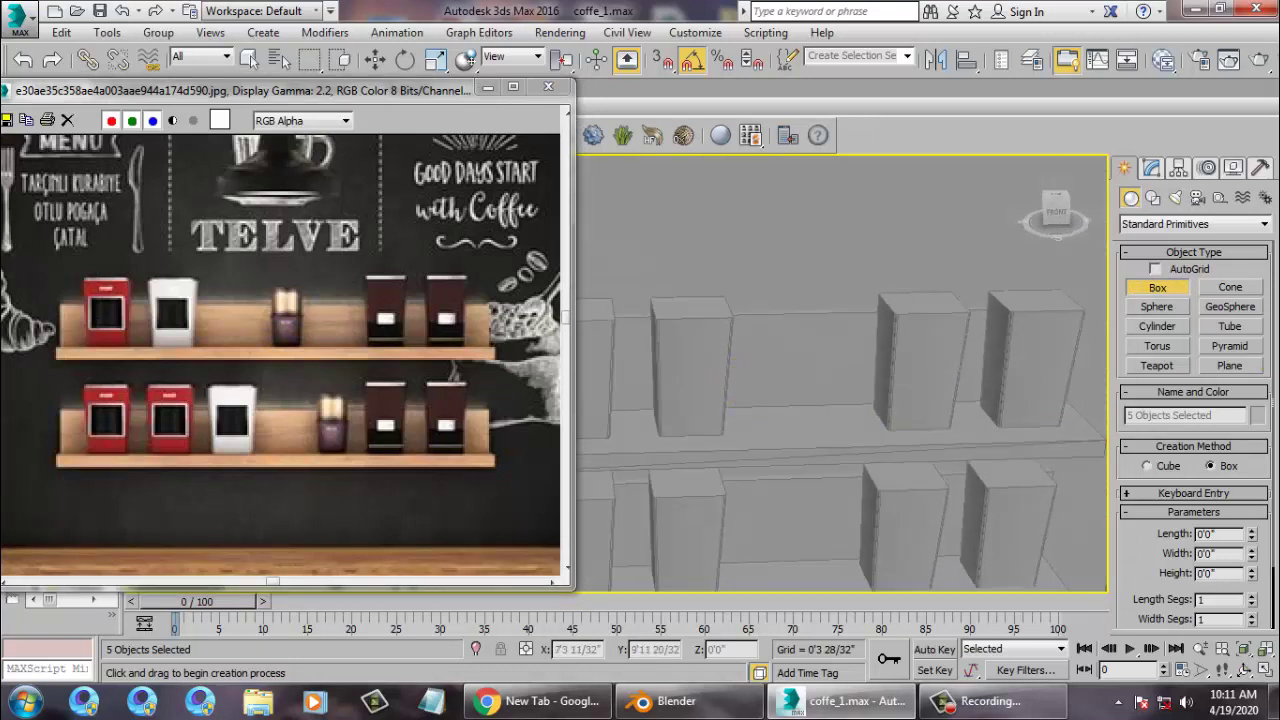
click(1160, 327)
alt+middle_drag(830, 434, 842, 455)
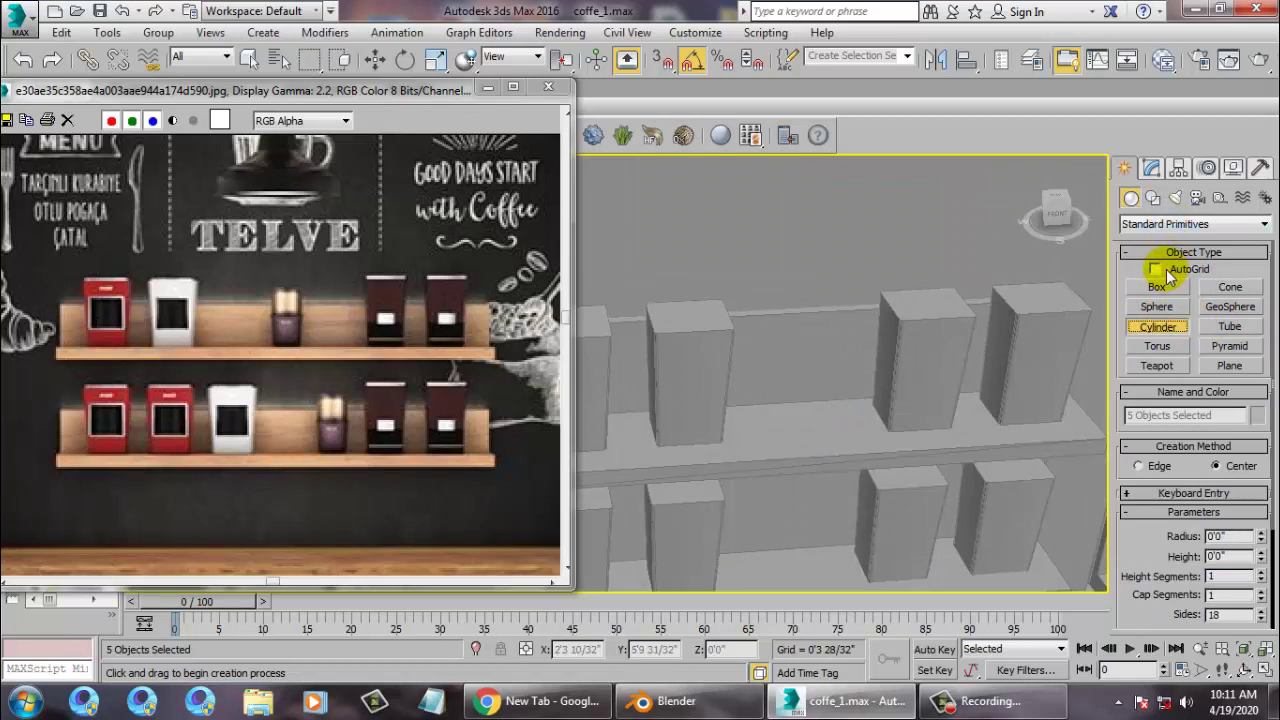
Select every object in the scene and convert the whole selection to Editable Poly
key(w)
key(ctrl+a)
right_click(851, 376)
mouse_move(890, 560)
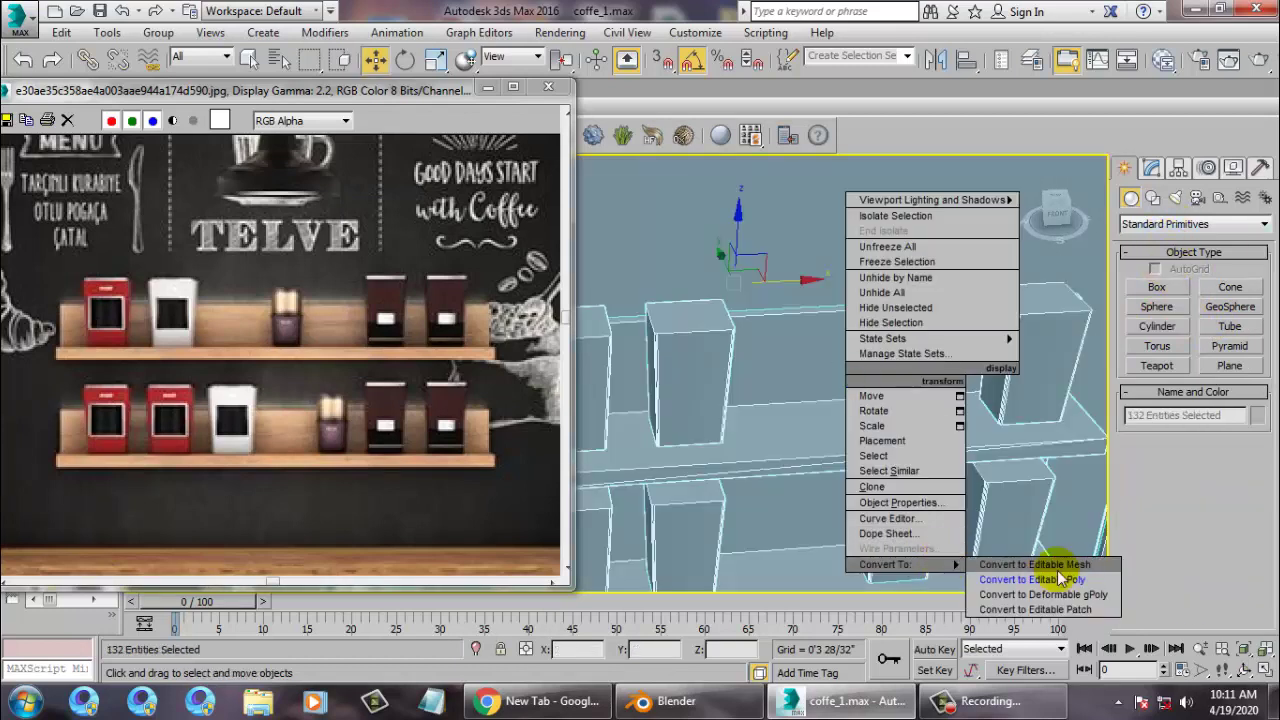
click(1066, 583)
Using AutoGrid, draw a cylinder with a radius of about 0'1 23/32" on the upper wall shelf, in the gap between the packages
click(1125, 167)
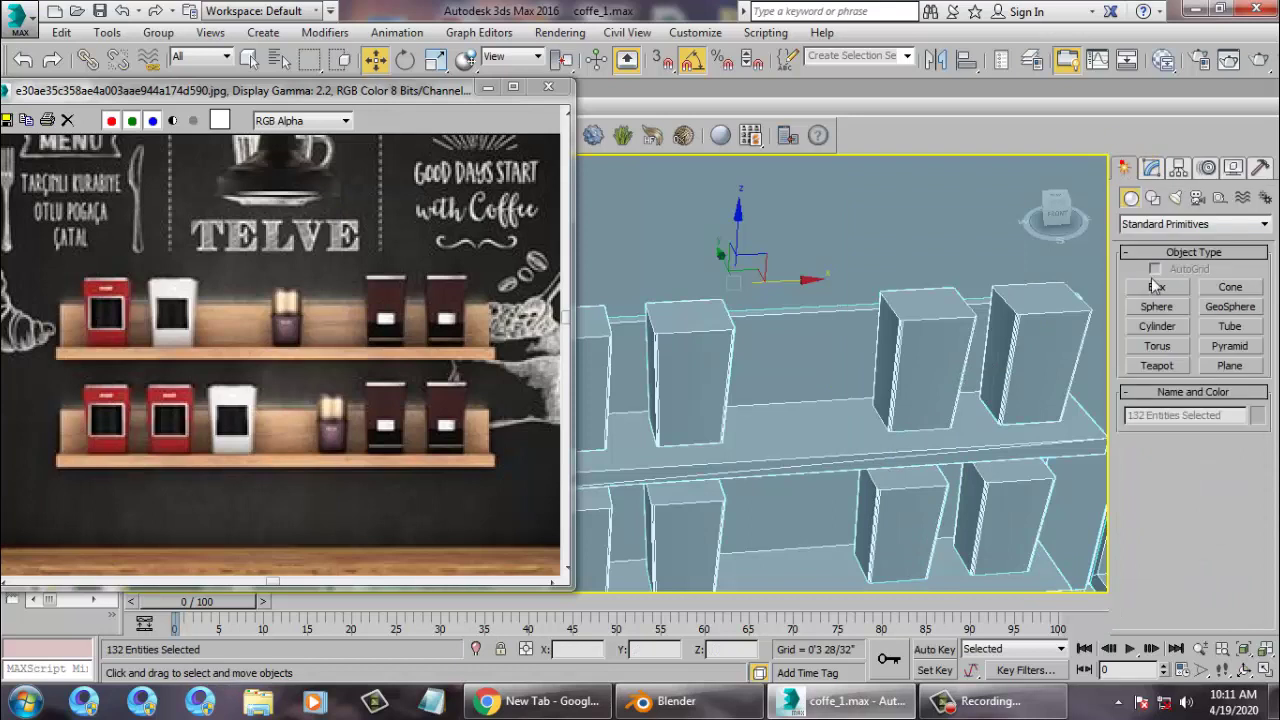
click(1158, 327)
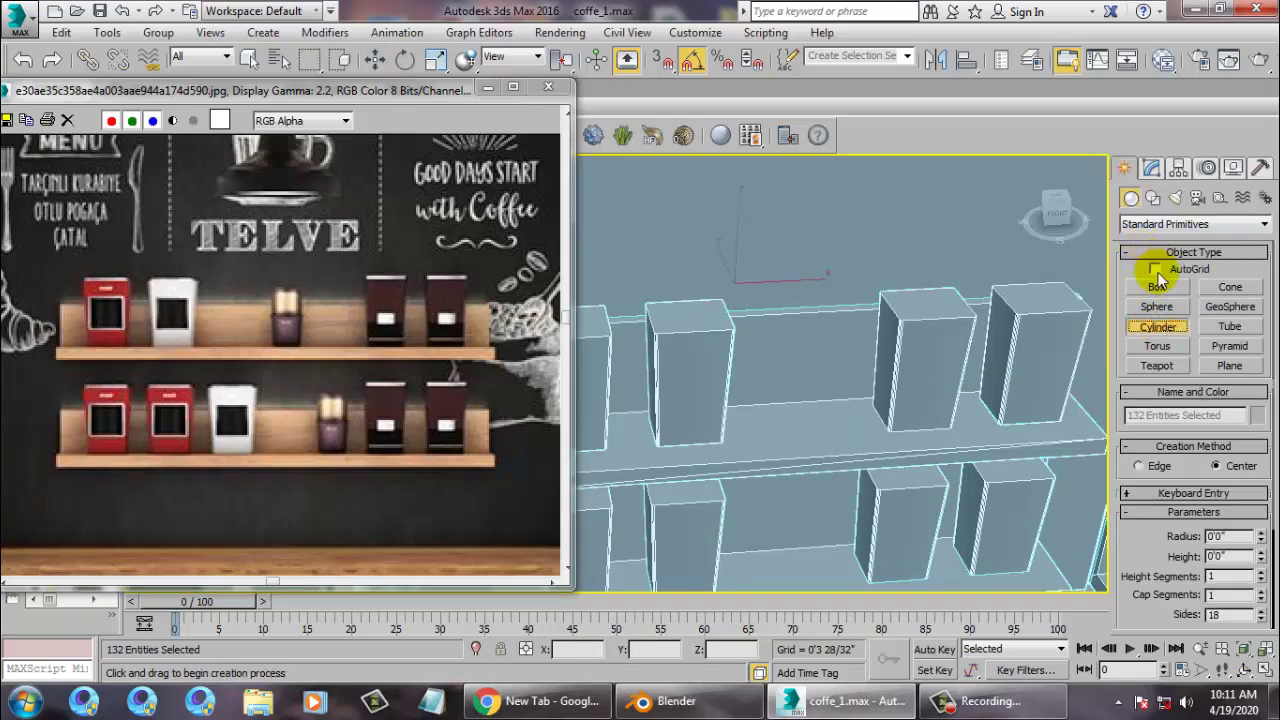
drag(812, 425, 823, 450)
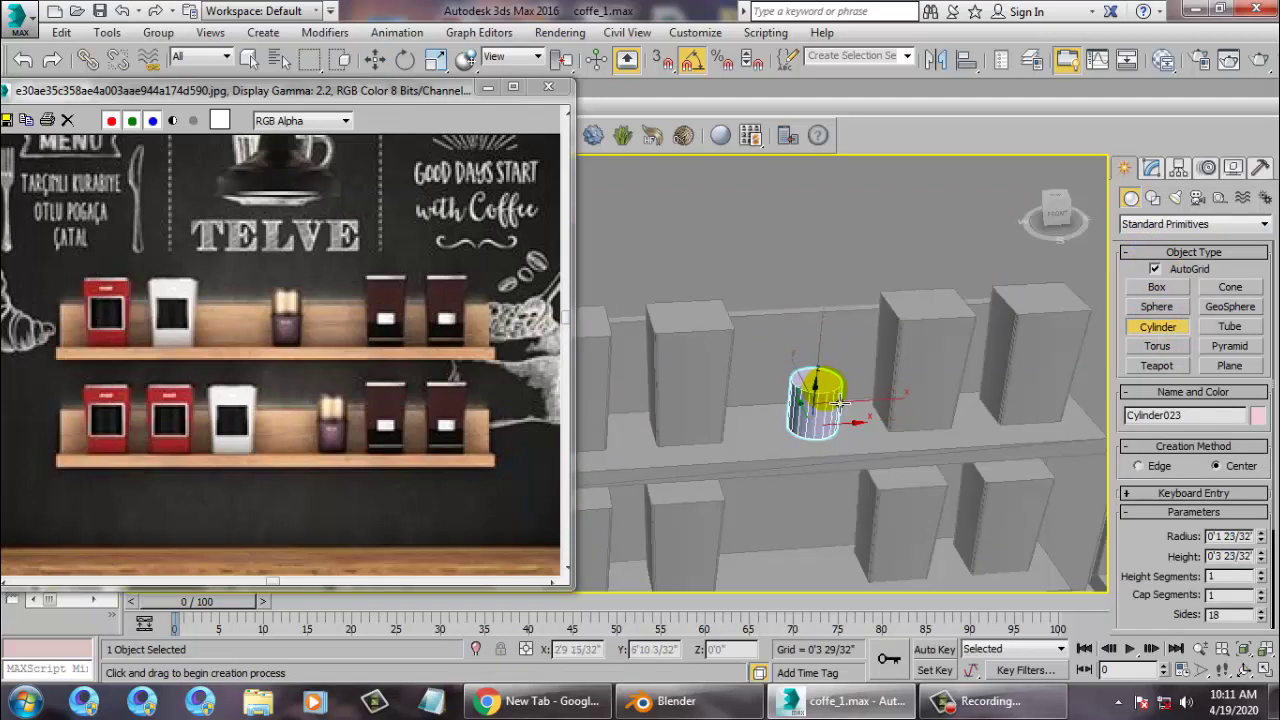
right_click(838, 366)
scroll(880, 375, up, 6)
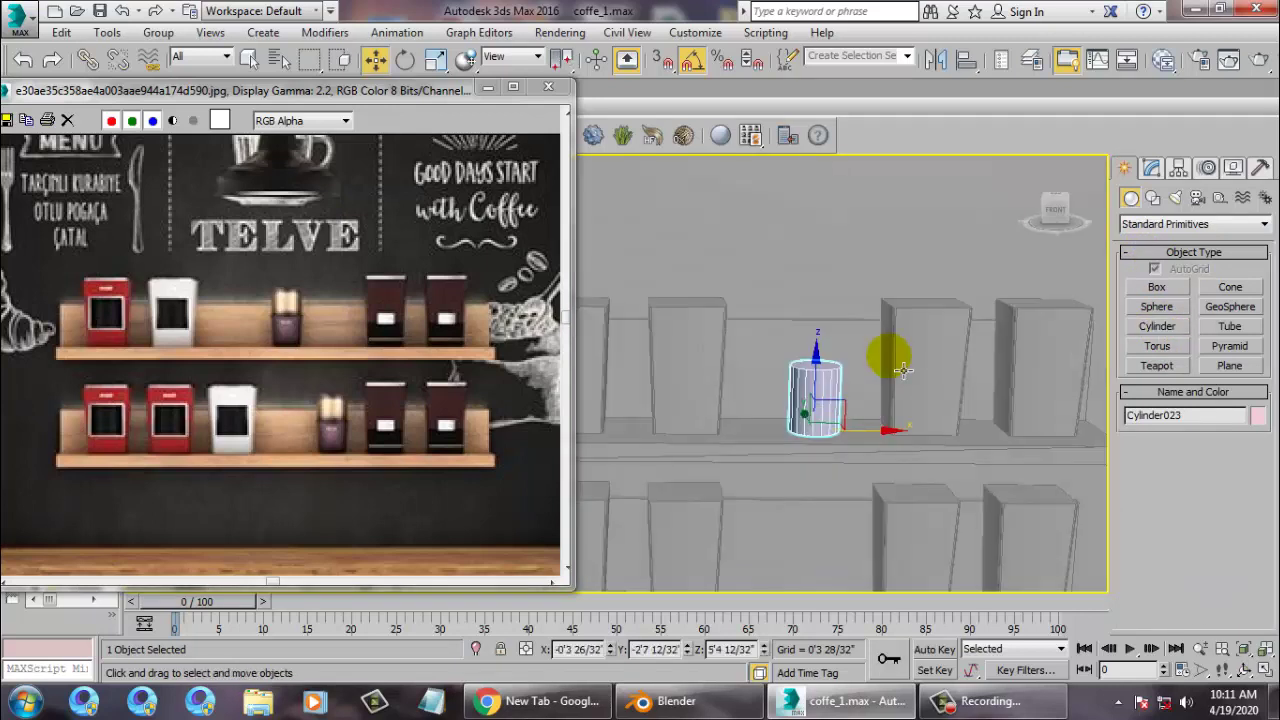
Convert the new shelf cylinder to Editable Poly
right_click(766, 371)
mouse_move(862, 533)
click(991, 549)
Bevel the cylinder's top polygon into a jar shoulder, with height 0'0 11/32" and outline -0'0 12/32"
alt+middle_drag(867, 384, 850, 384)
key(4)
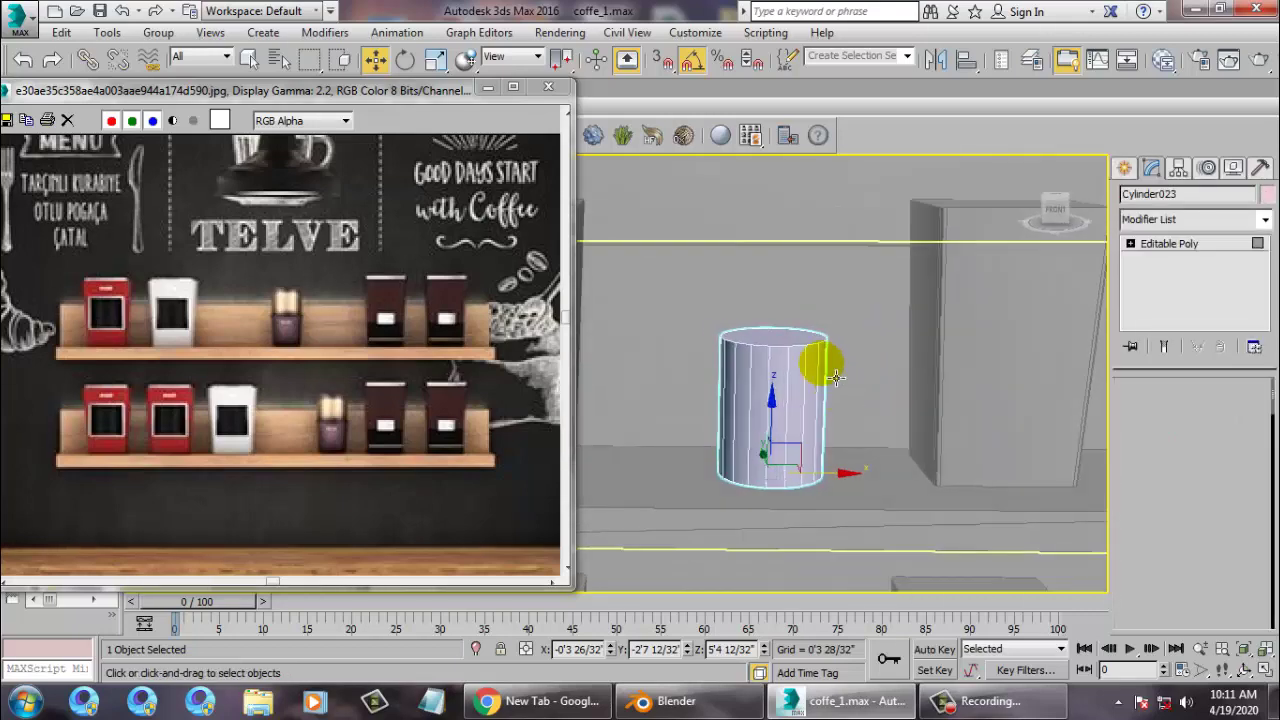
click(761, 344)
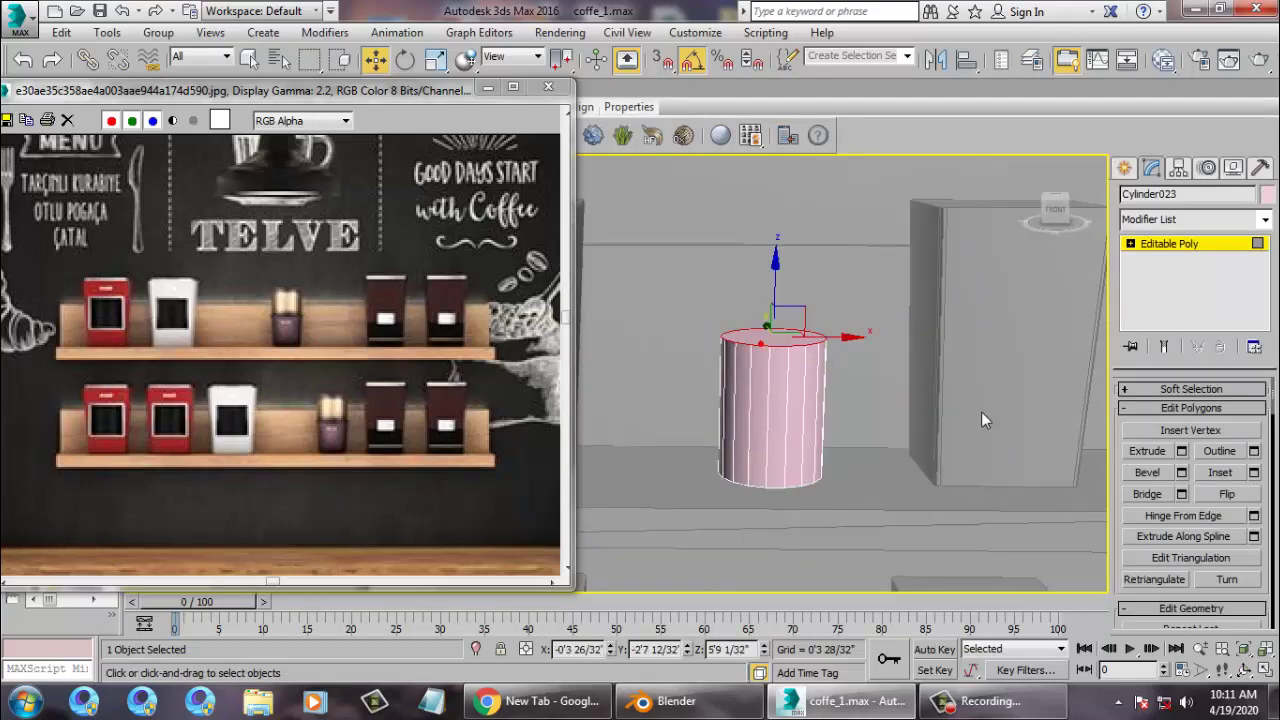
click(1183, 474)
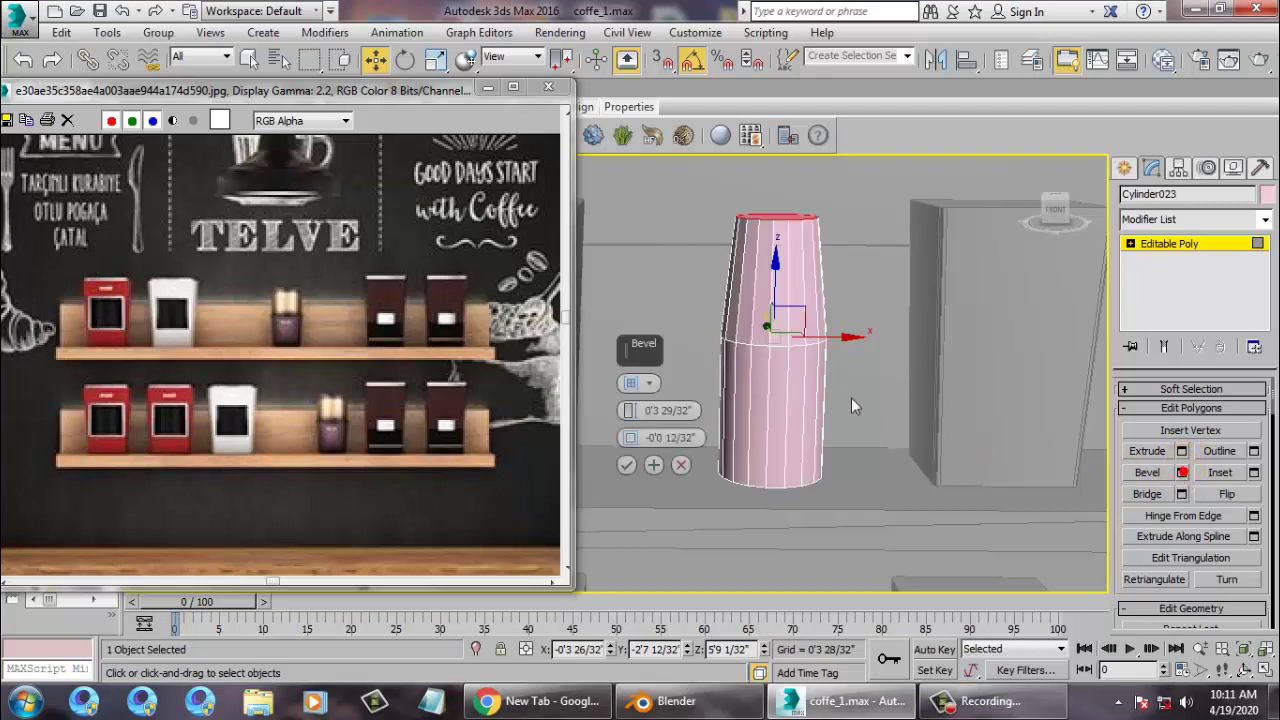
drag(624, 418, 651, 466)
click(652, 464)
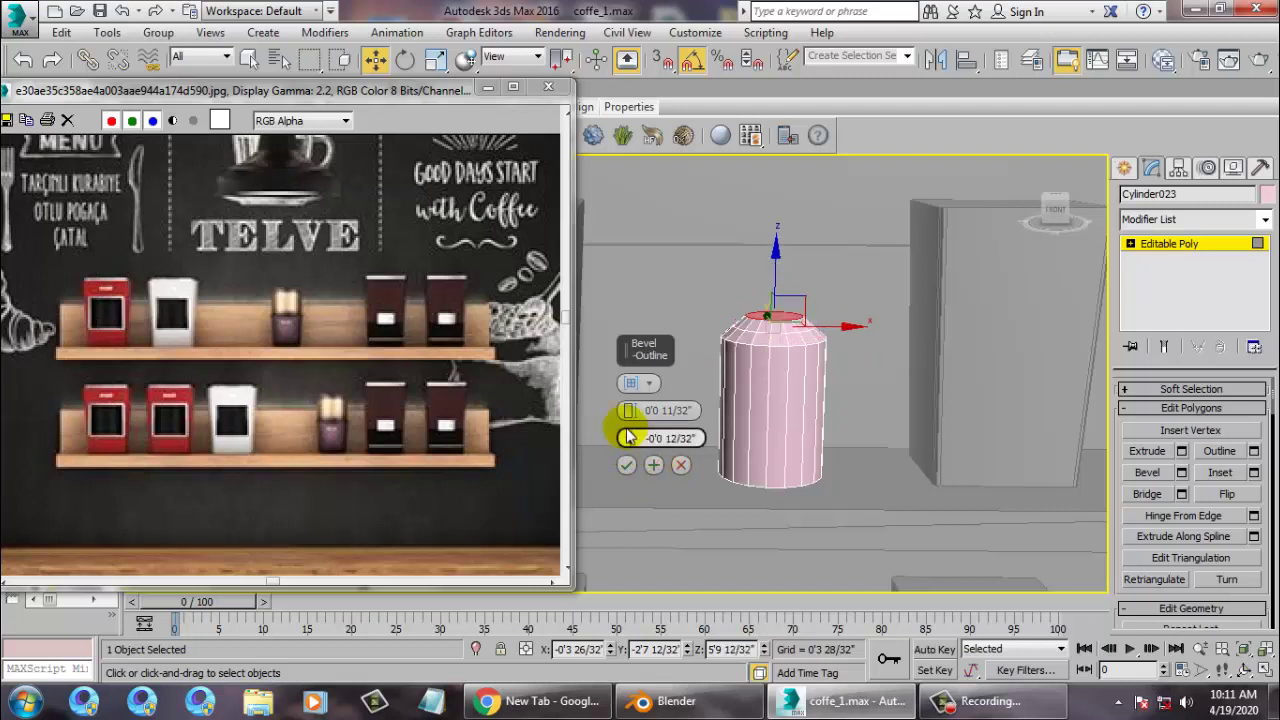
Form the jar's neck with two more bevels of height 0'0 16/32" and outline -0'0 2/32", and raise the top to Z 5'11 4/32"
mouse_move(628, 416)
mouse_down()
mouse_move(641, 410)
mouse_move(629, 438)
mouse_up()
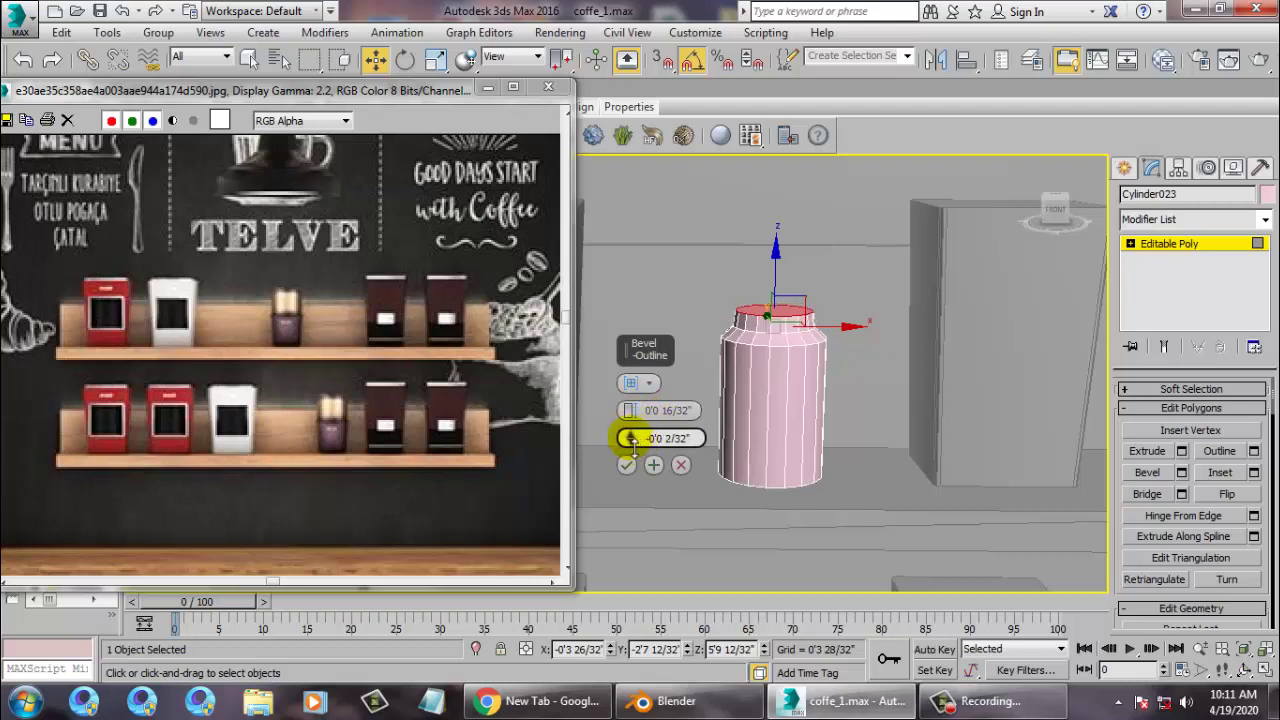
click(653, 465)
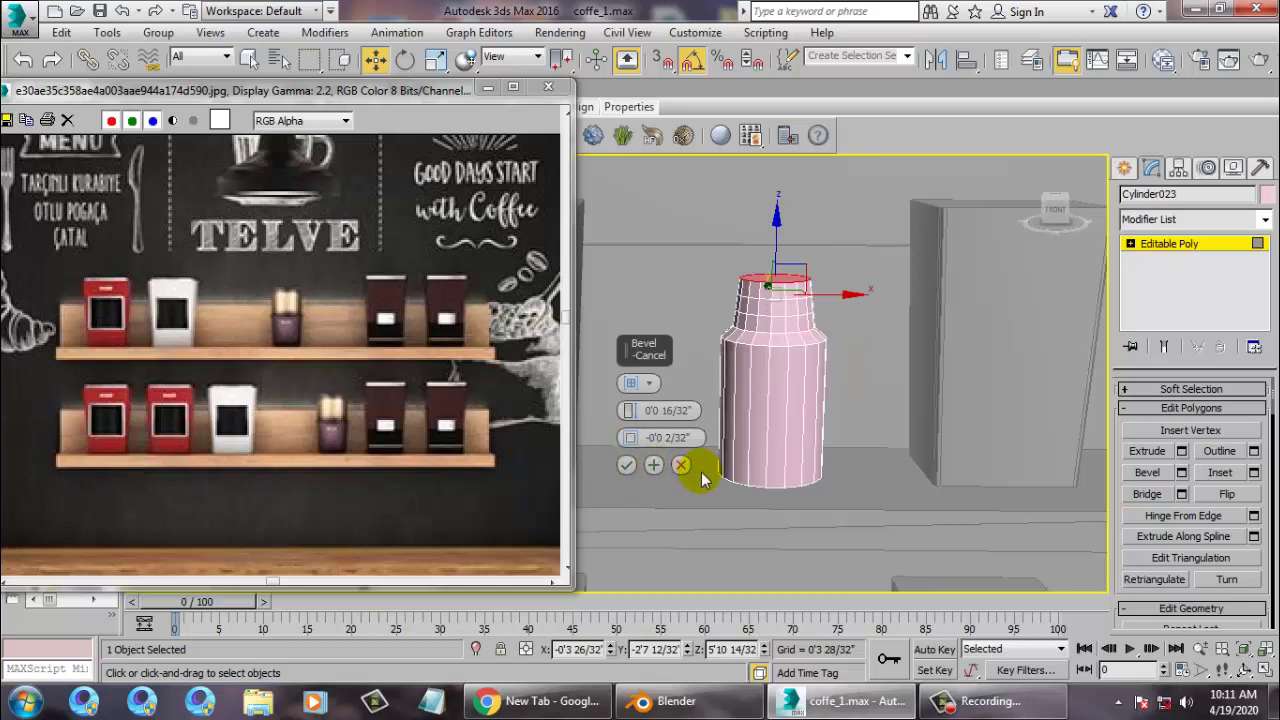
click(632, 464)
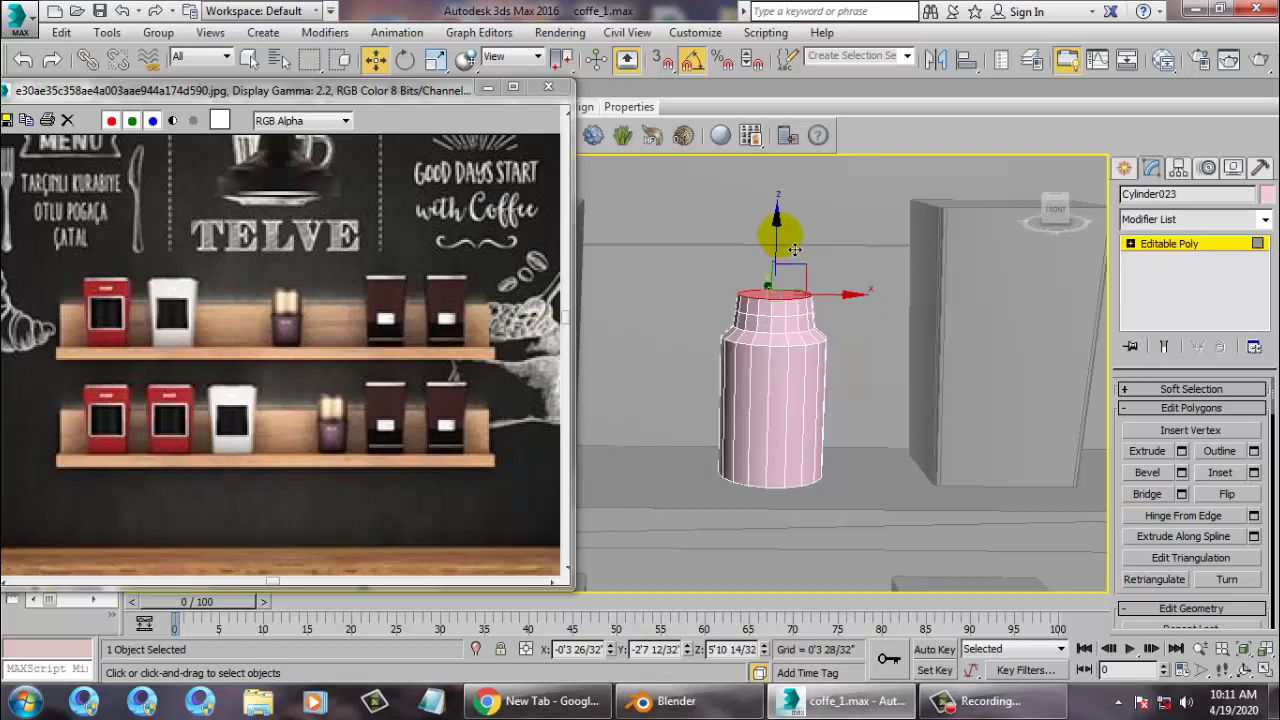
drag(794, 249, 790, 230)
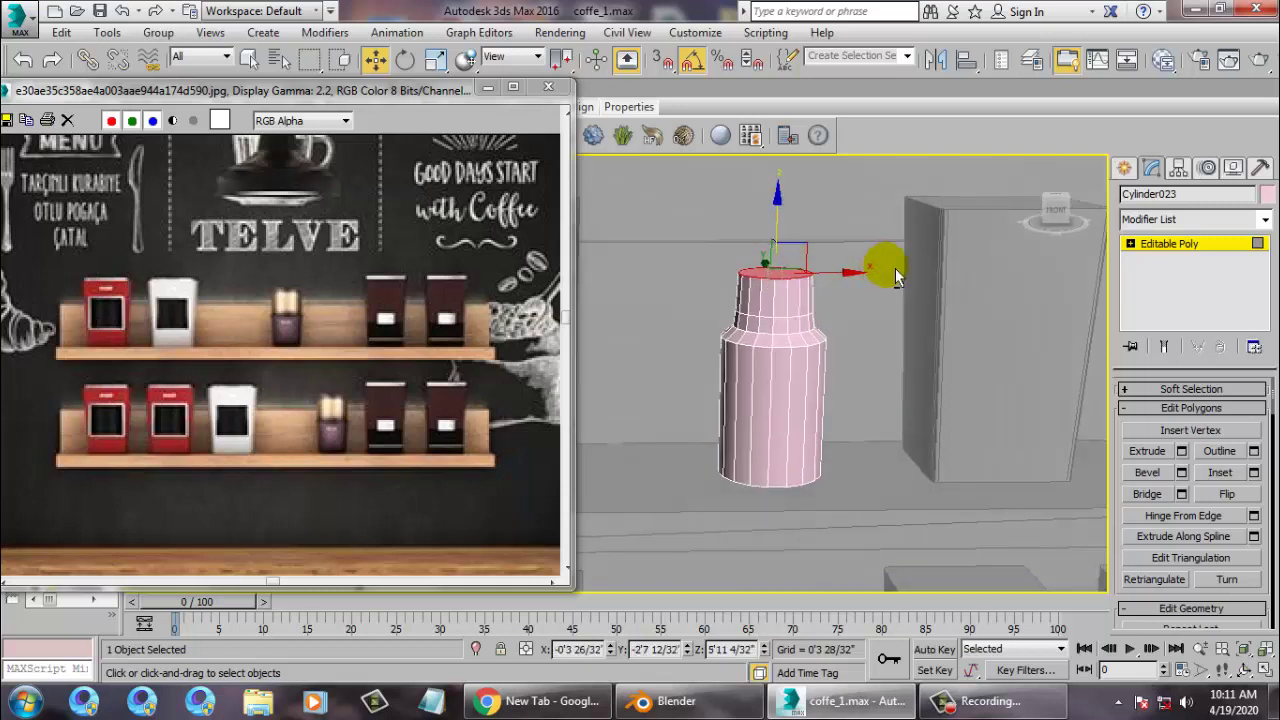
Select the edges around the jar's top rim and chamfer them by 0'0 12/32" with multiple segments
click(1131, 244)
key(3)
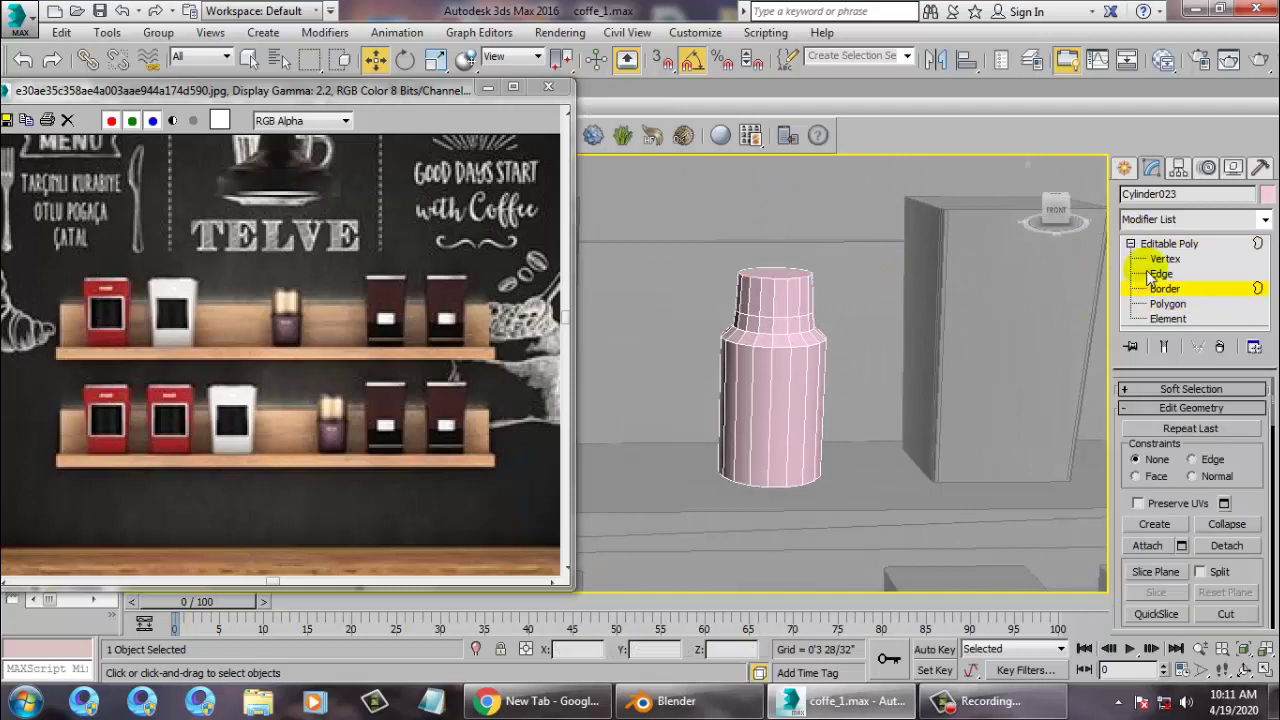
click(1156, 274)
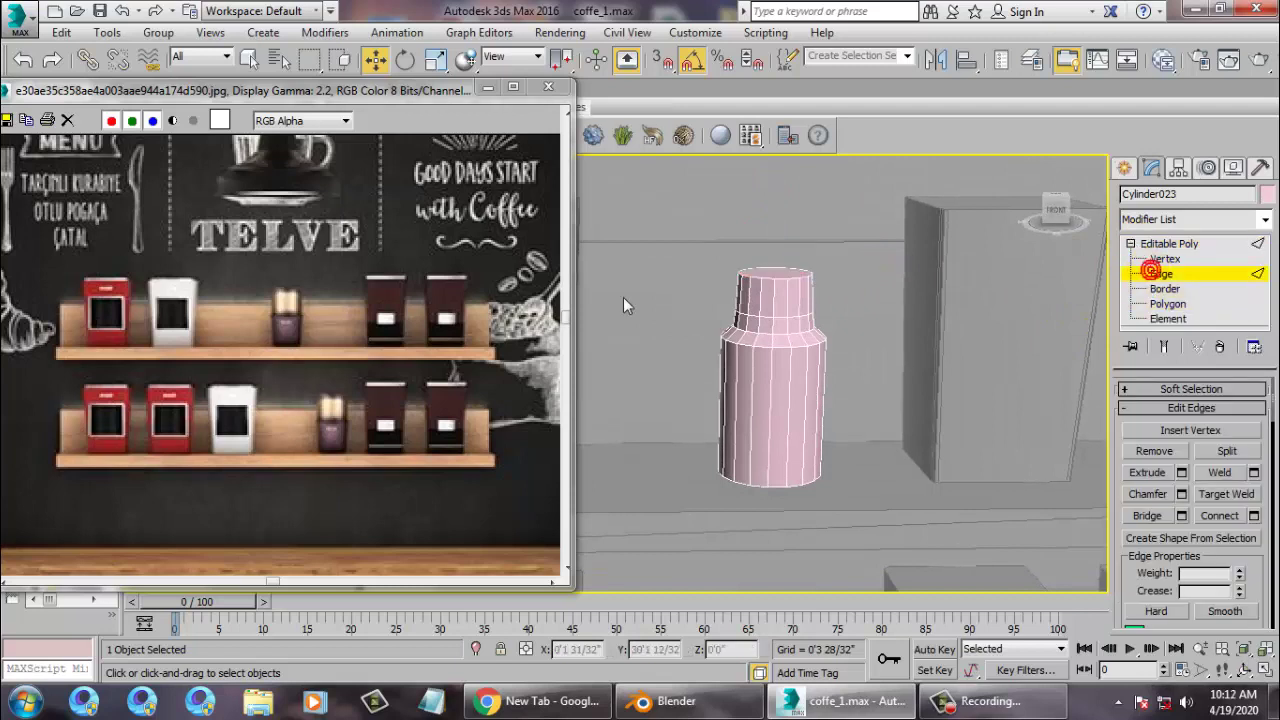
click(800, 290)
drag(718, 246, 820, 305)
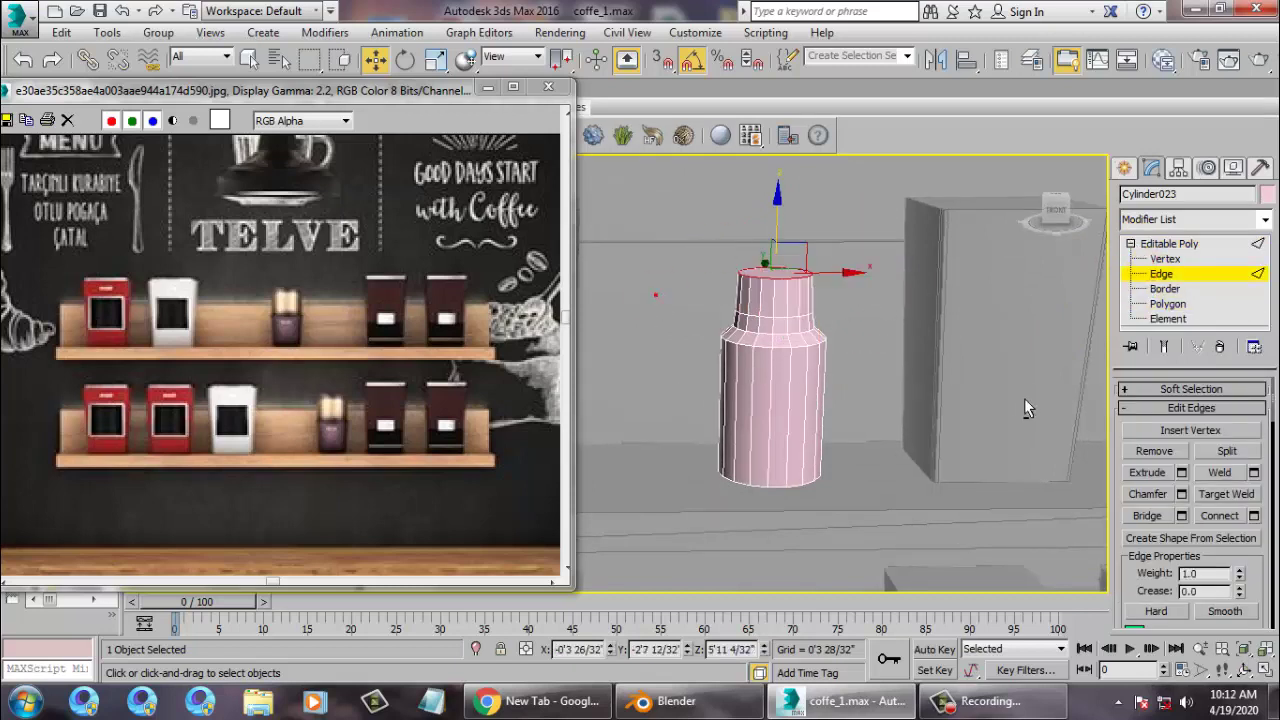
click(1181, 494)
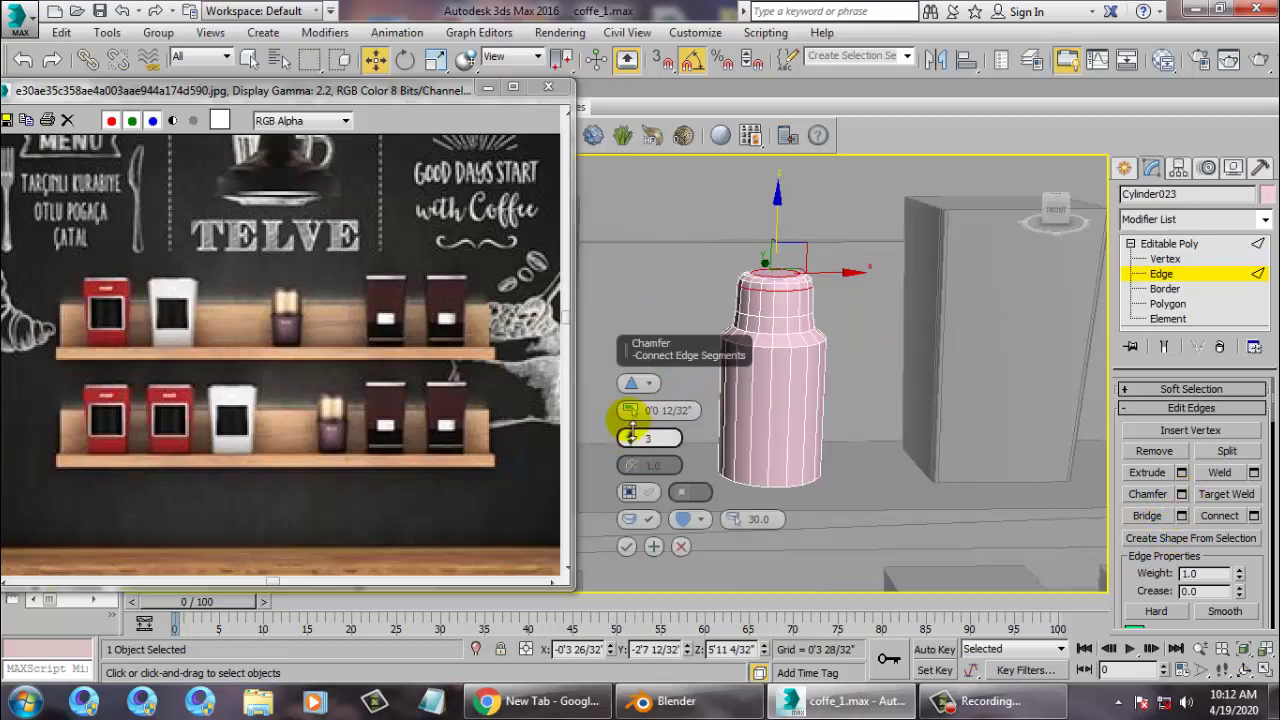
click(626, 546)
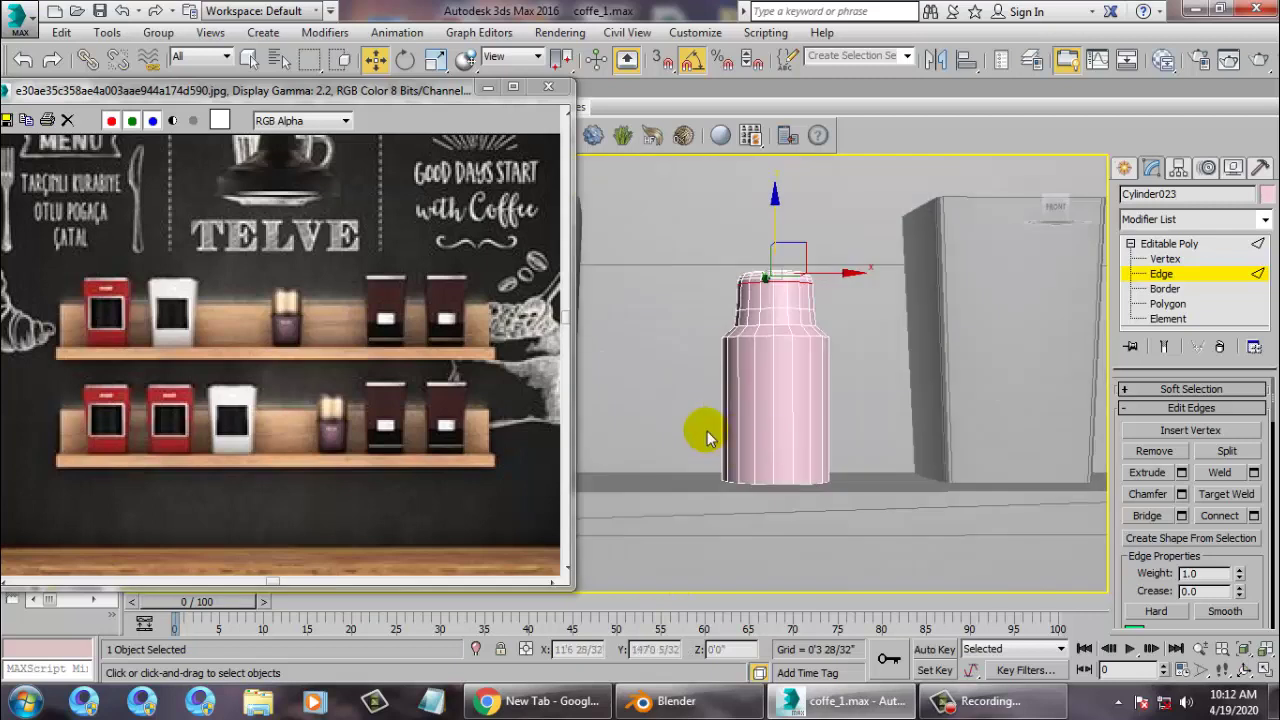
Select only the edges around the jar's base and chamfer them by 0'0 12/32" with 5 segments
click(786, 489)
key(ctrl+z)
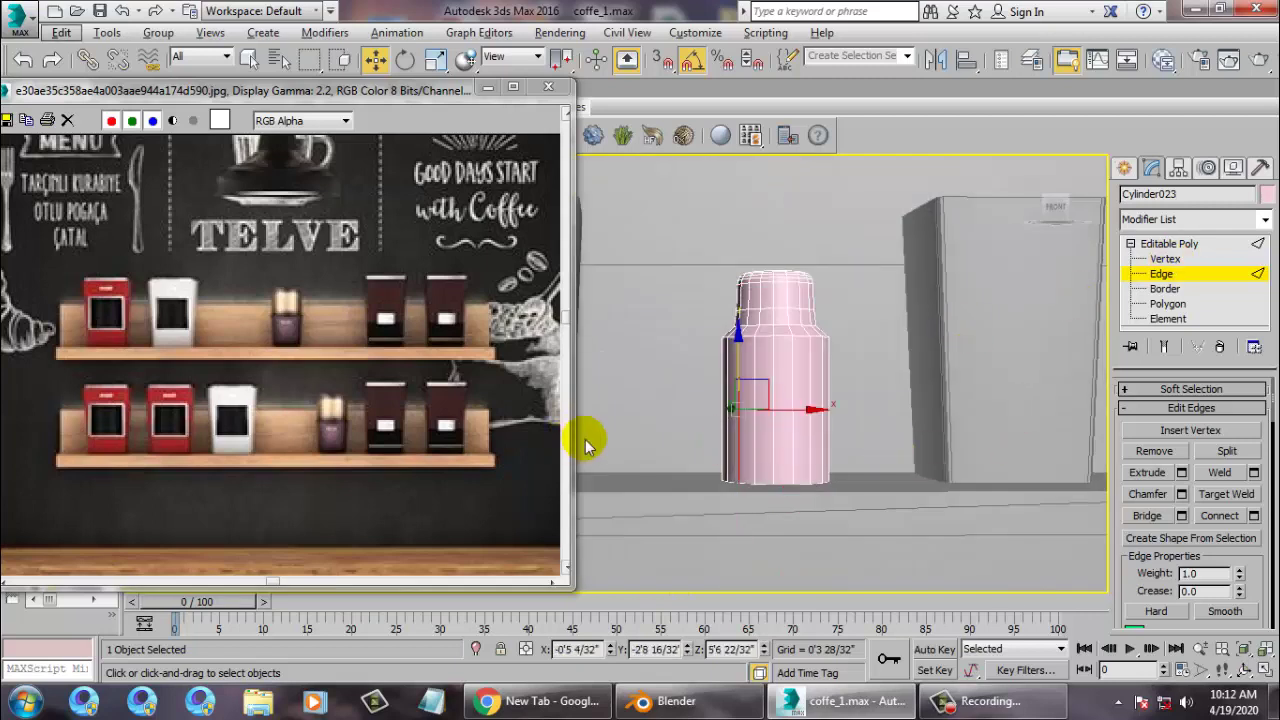
drag(985, 612, 985, 612)
alt+drag(622, 388, 895, 425)
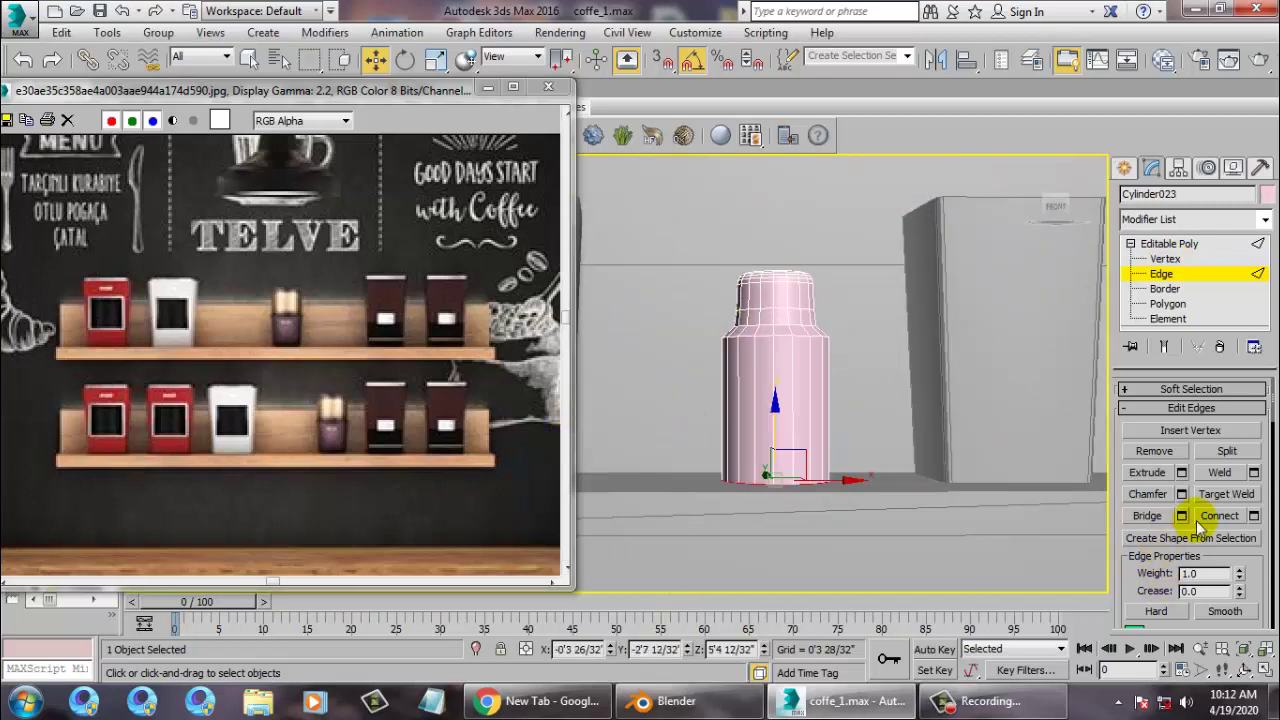
click(1182, 494)
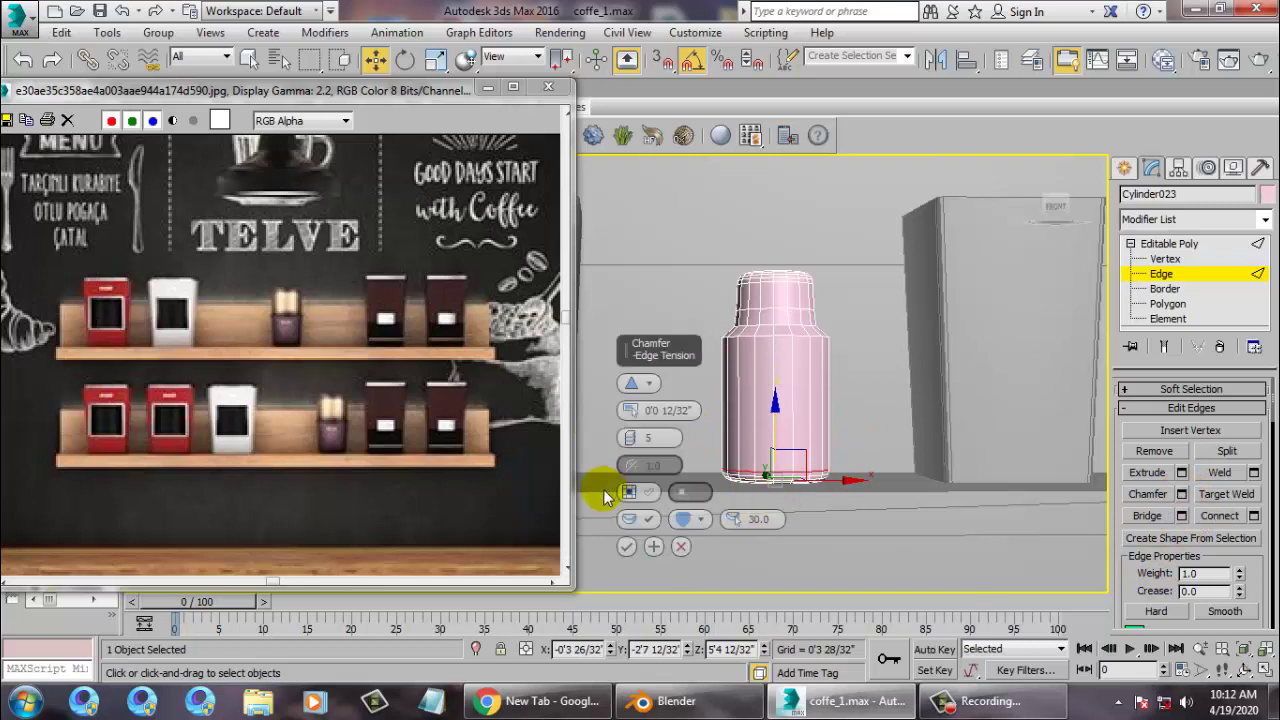
click(625, 548)
Select the jar's shoulder and neck vertices and move them up slightly to lengthen the body
key(1)
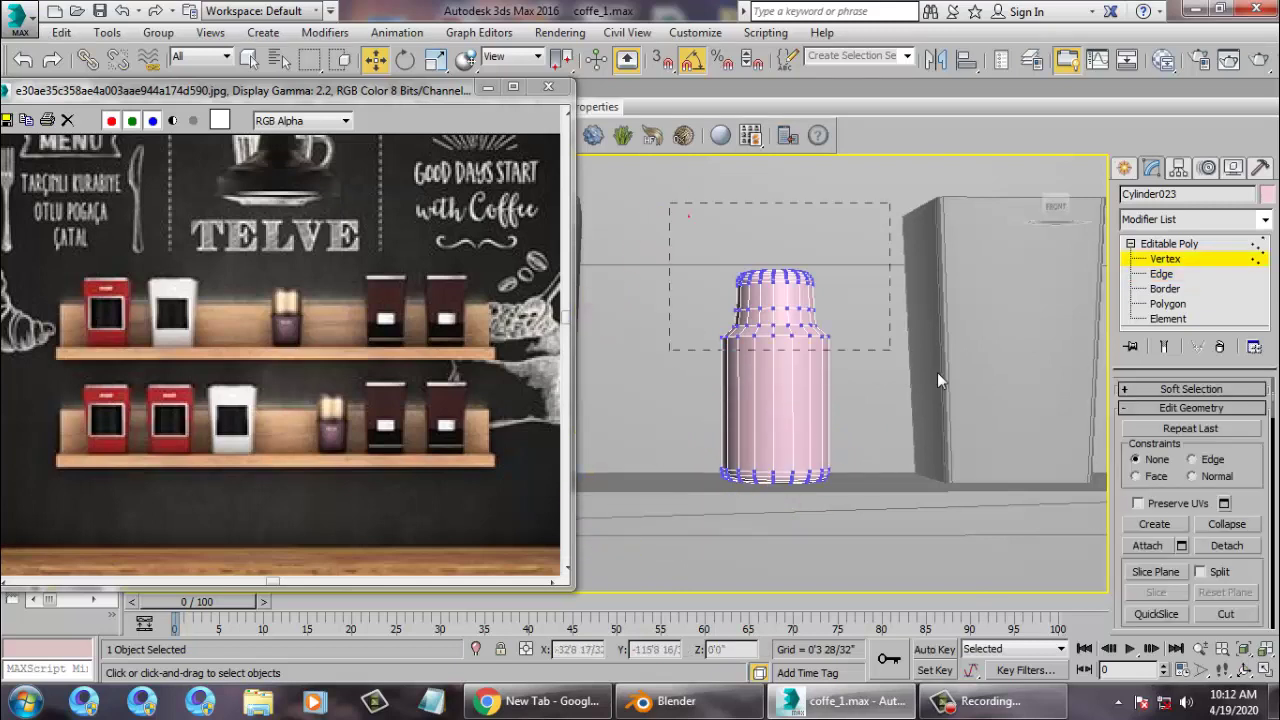
drag(937, 372, 938, 376)
drag(772, 243, 791, 222)
click(1169, 243)
Scale the jar down uniformly to about 80% on the upper wall shelf
scroll(831, 370, down, 5)
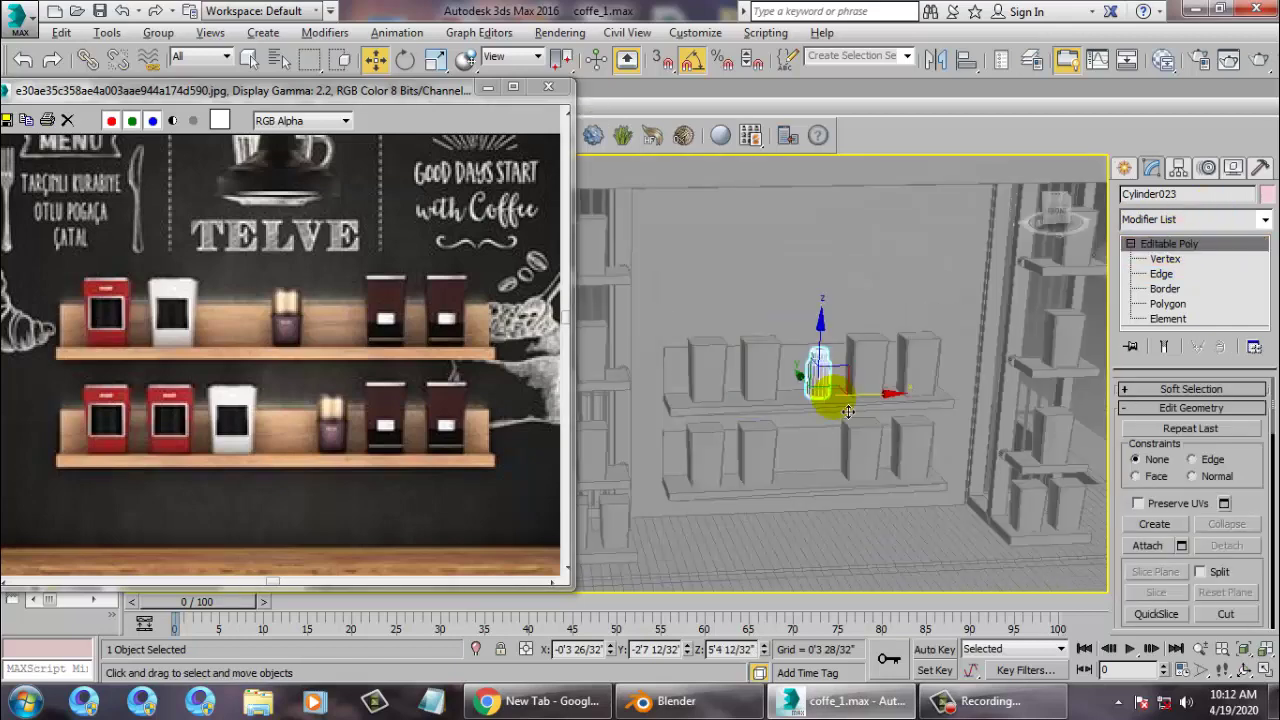
scroll(849, 412, up, 3)
key(r)
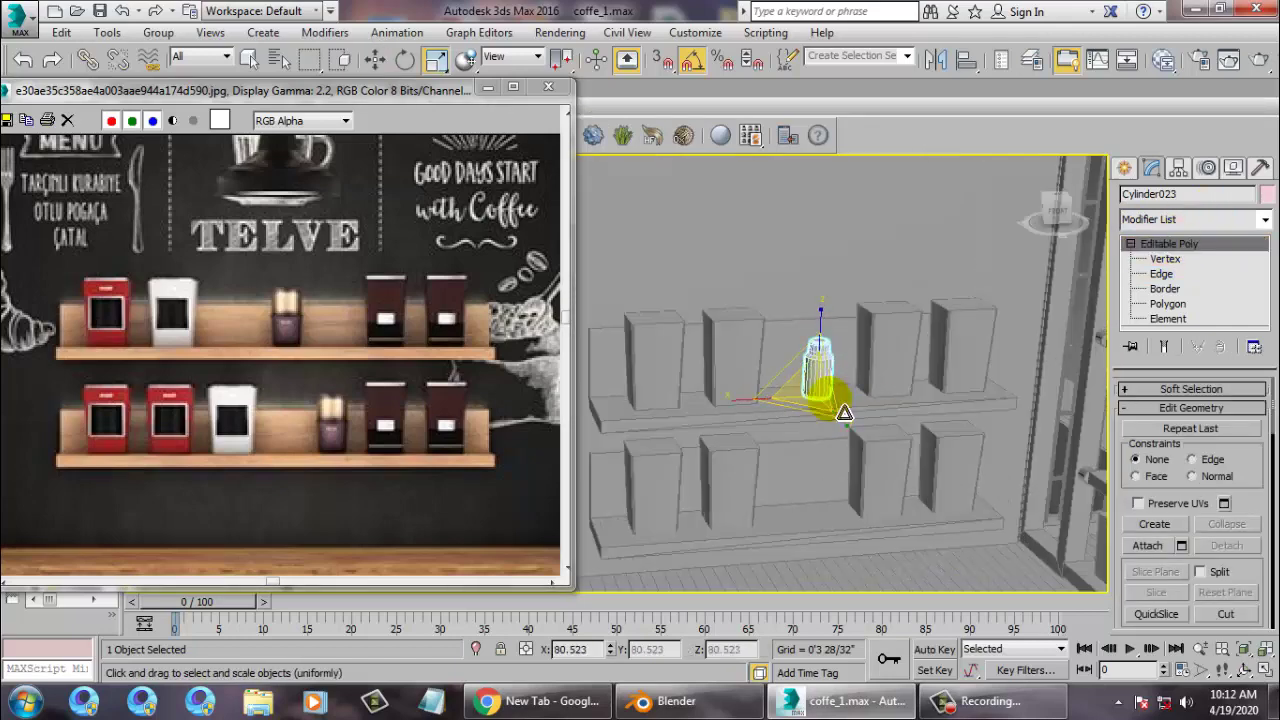
key(w)
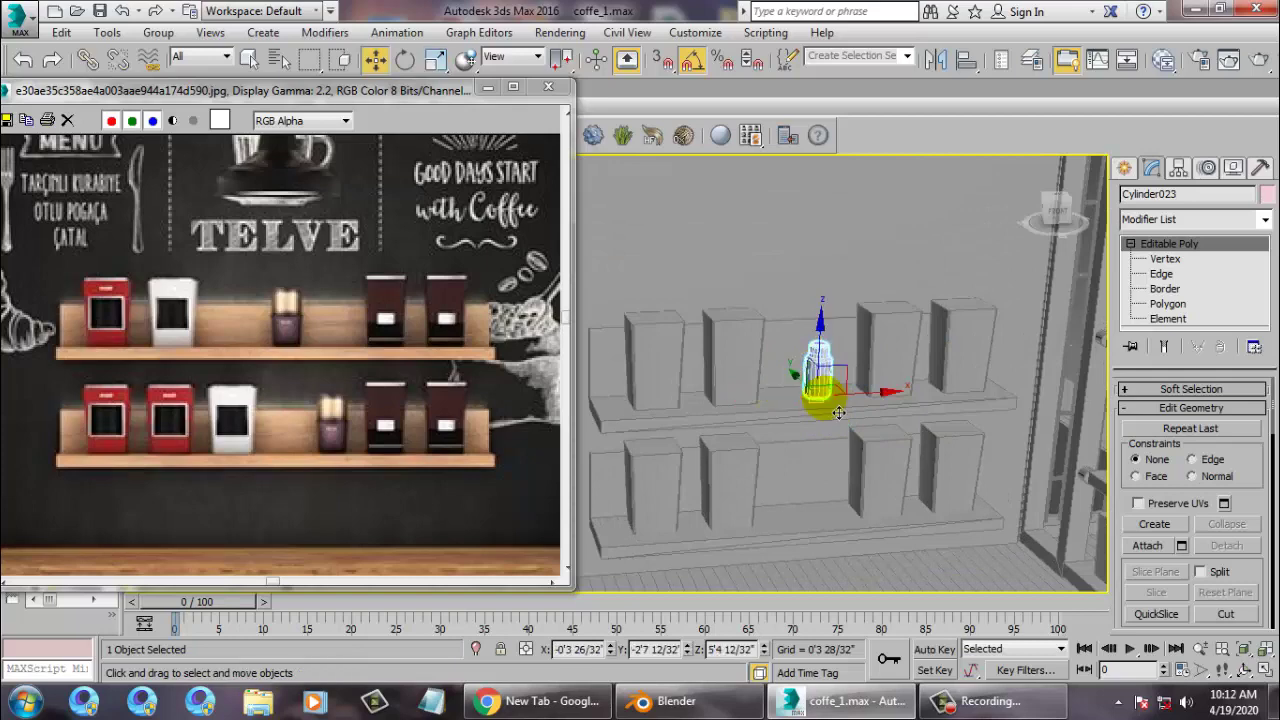
In the front view, copy the jar down onto the lower wall shelf and shift the copy along X to about -0'5 29/32", Z 4'2 28/32"
key(z)
scroll(843, 427, down, 5)
alt+middle_drag(770, 425, 682, 330)
key(alt+w)
right_click(897, 309)
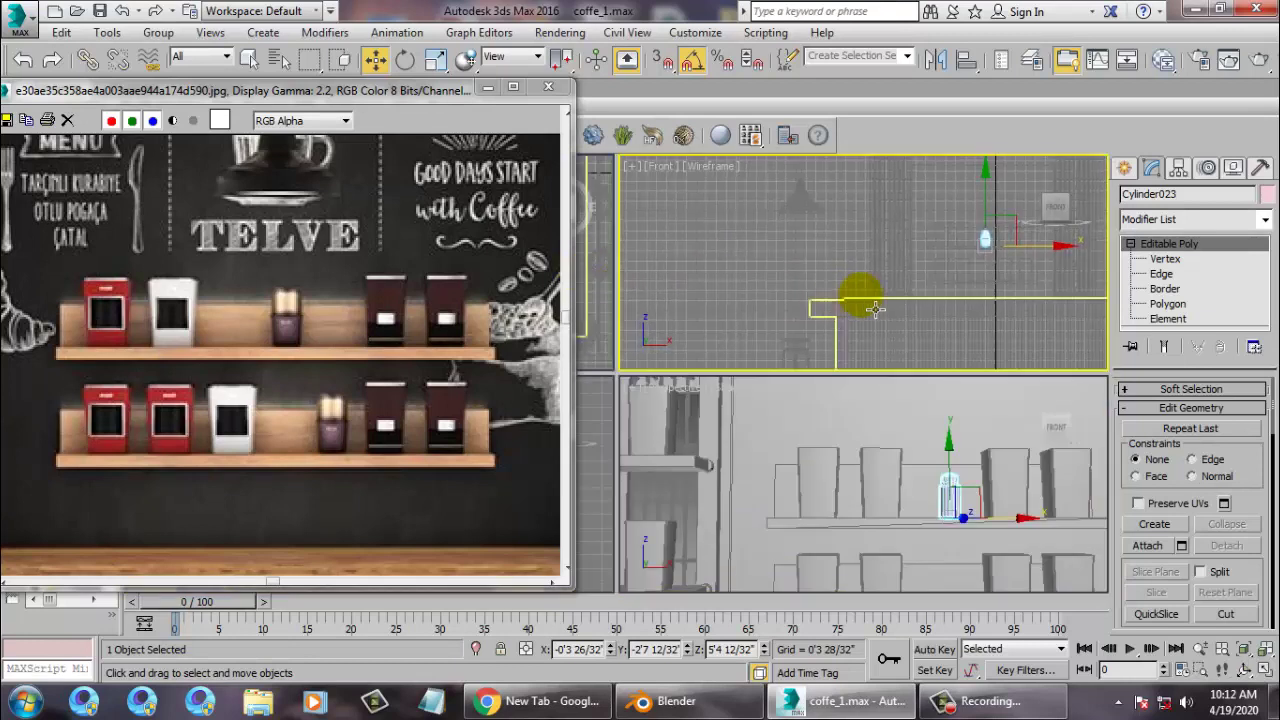
key(alt+w)
middle_drag(897, 309, 793, 323)
scroll(830, 306, up, 3)
scroll(800, 308, up, 3)
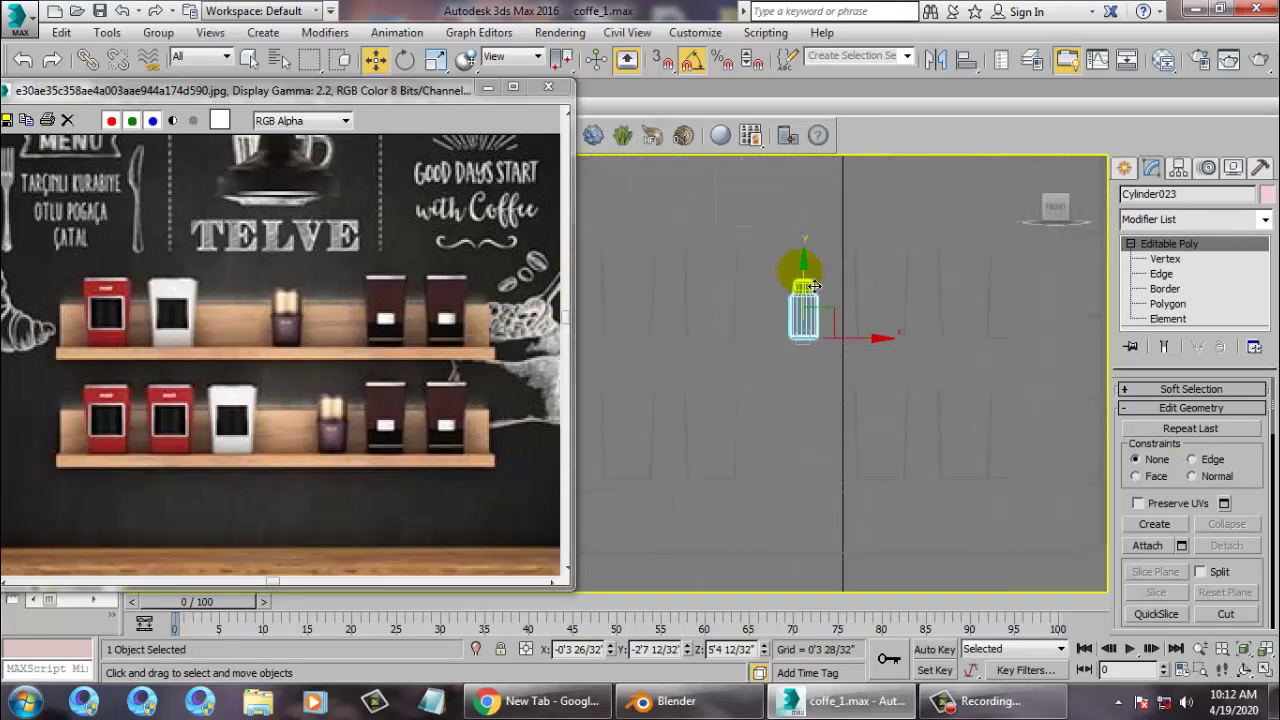
mouse_move(815, 287)
shift+mouse_down()
mouse_move(830, 418)
mouse_move(800, 435)
shift+mouse_up()
click(668, 428)
mouse_move(877, 477)
mouse_down()
mouse_move(846, 474)
mouse_move(859, 490)
mouse_up()
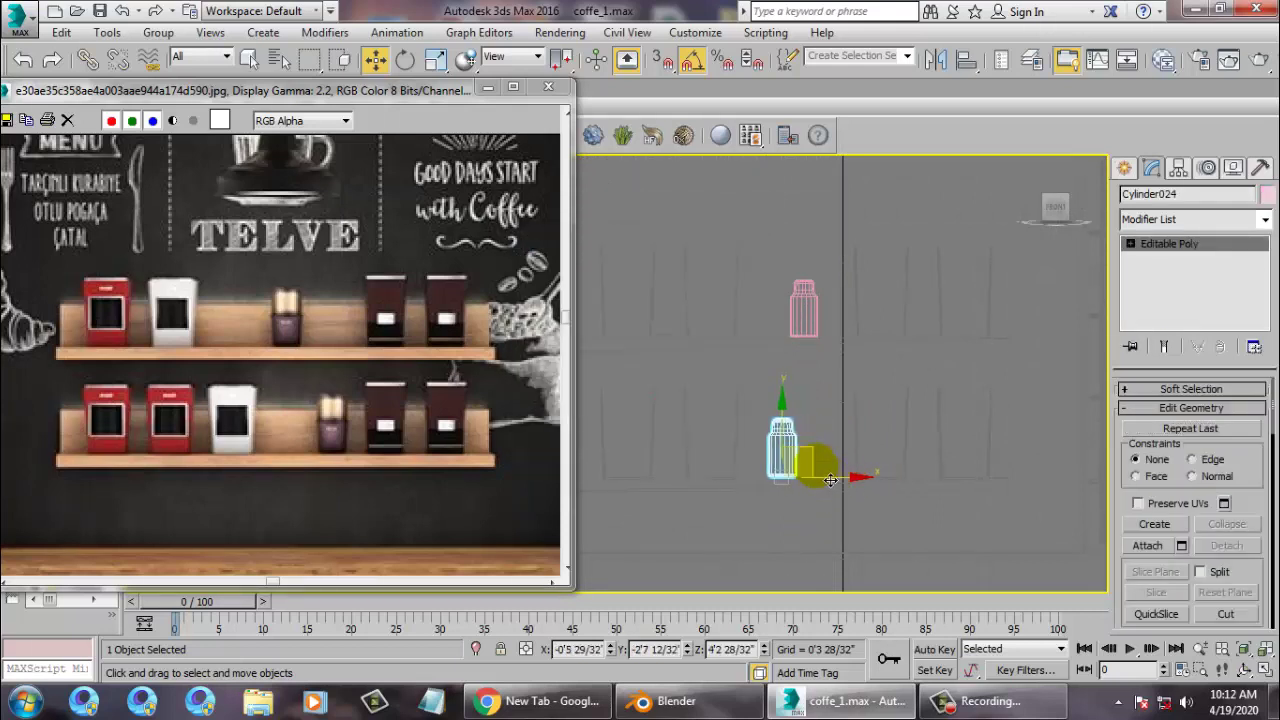
Lower the copied jar in the perspective view until its base rests on the lower wall shelf, at Z 4'2 23/32"
key(alt+w)
right_click(876, 516)
key(z)
key(alt+w)
middle_drag(842, 448, 1000, 232)
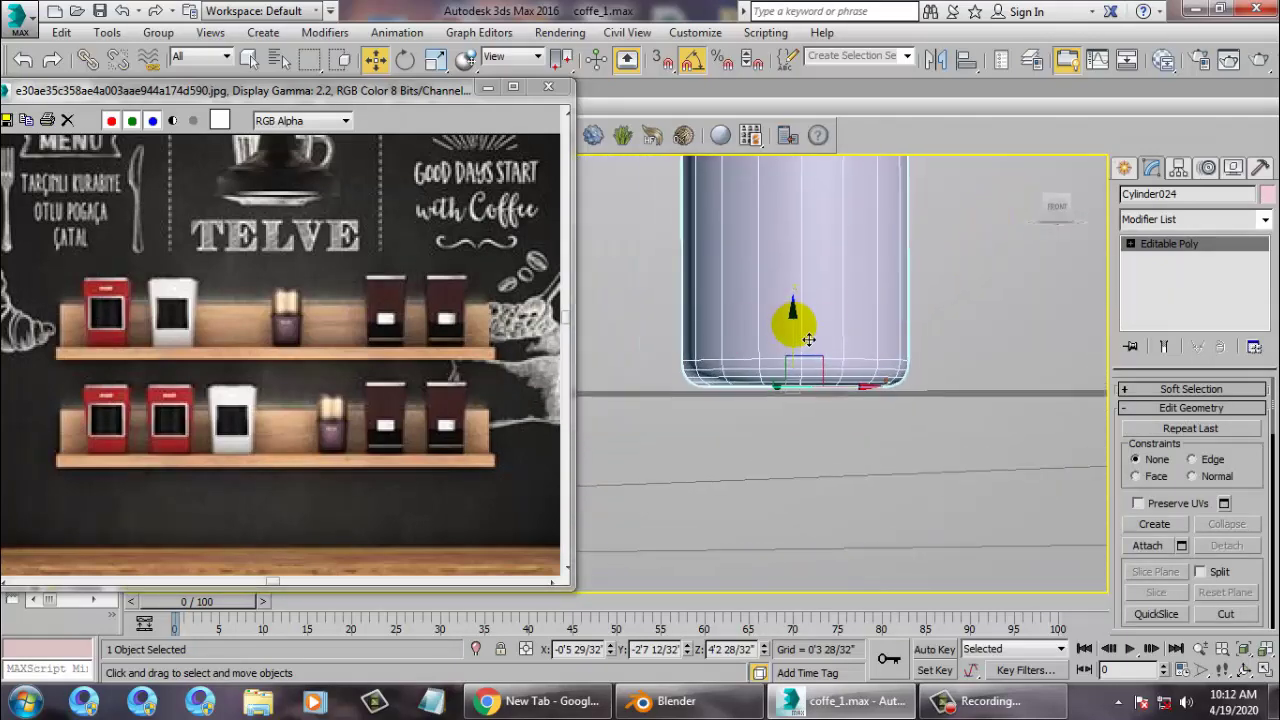
drag(796, 327, 800, 343)
scroll(802, 346, down, 10)
alt+middle_drag(823, 360, 814, 423)
Minimize the reference image, select every object in the scene and assign them all the same grey object color
middle_drag(514, 386, 440, 383)
scroll(420, 368, down, 5)
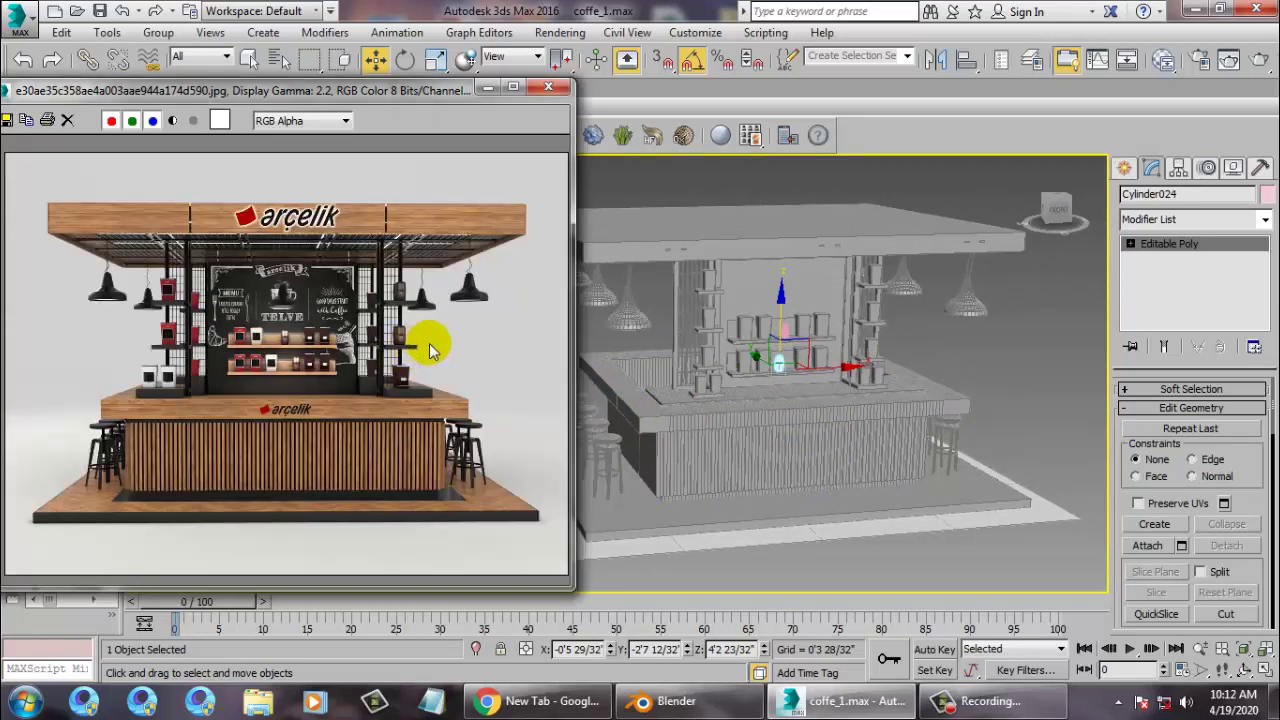
drag(491, 88, 562, 152)
middle_drag(838, 326, 802, 348)
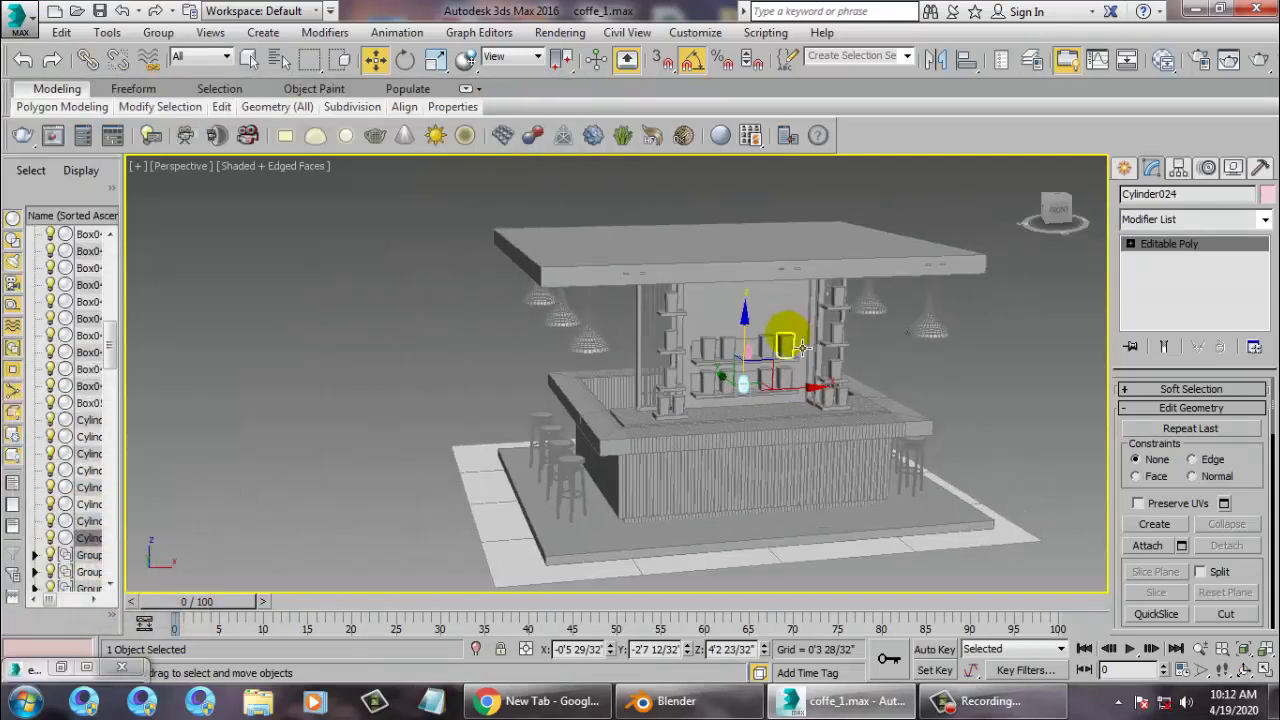
key(ctrl+a)
click(1268, 194)
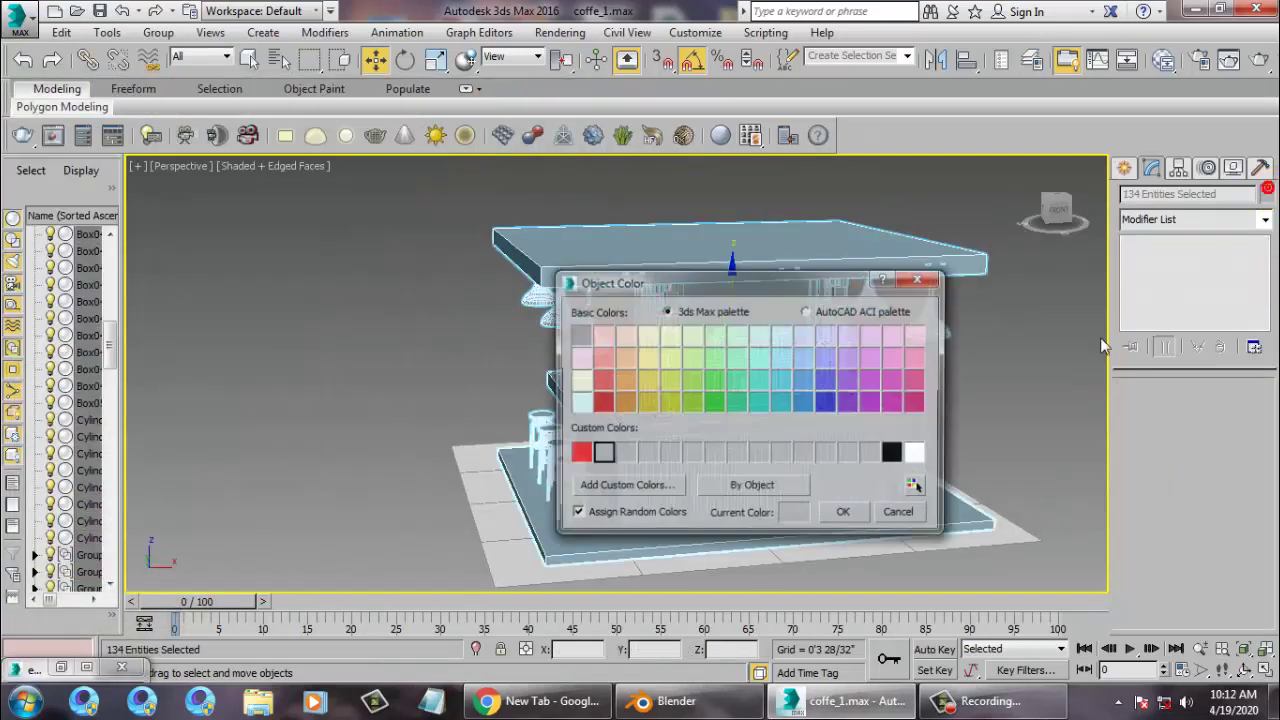
click(847, 514)
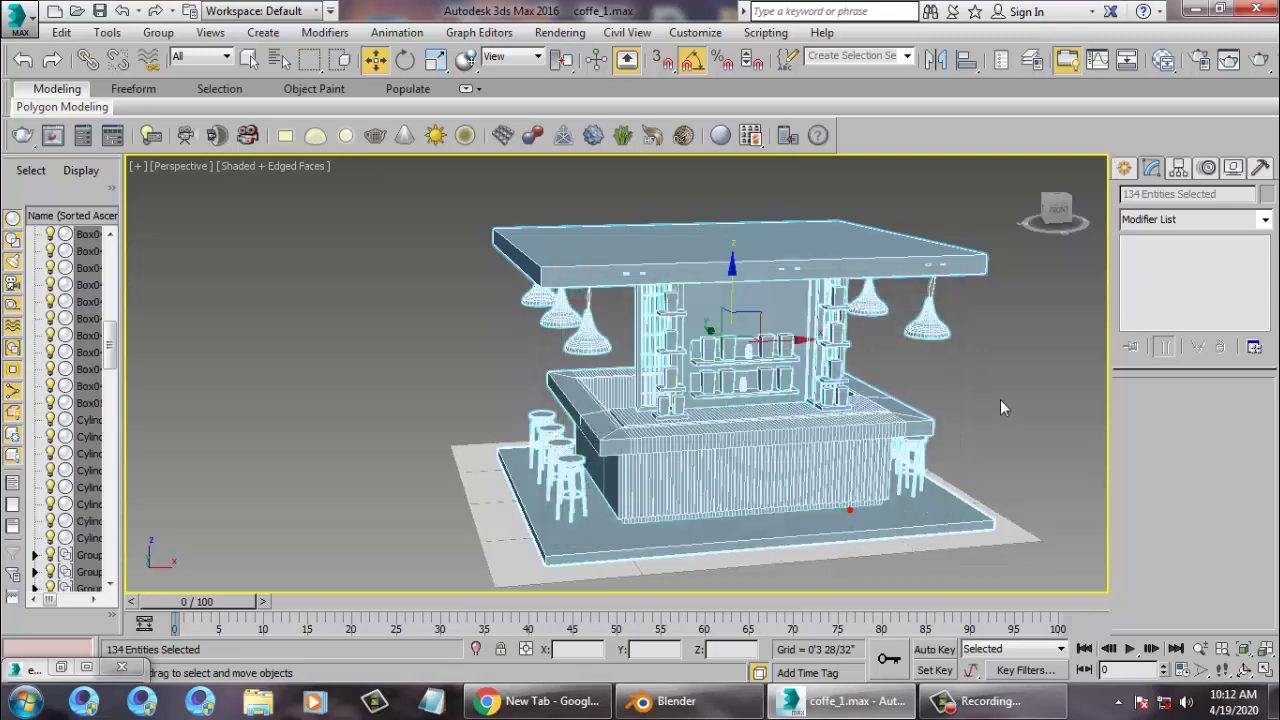
Turn off edged faces in the perspective view and clear the selection to show the kiosk in plain shading
mouse_move(998, 401)
alt+middle_down()
mouse_move(1003, 371)
mouse_move(873, 435)
mouse_move(818, 430)
mouse_move(834, 441)
mouse_move(914, 377)
mouse_move(906, 366)
mouse_move(1020, 380)
mouse_move(1002, 406)
alt+middle_up()
scroll(850, 436, up, 4)
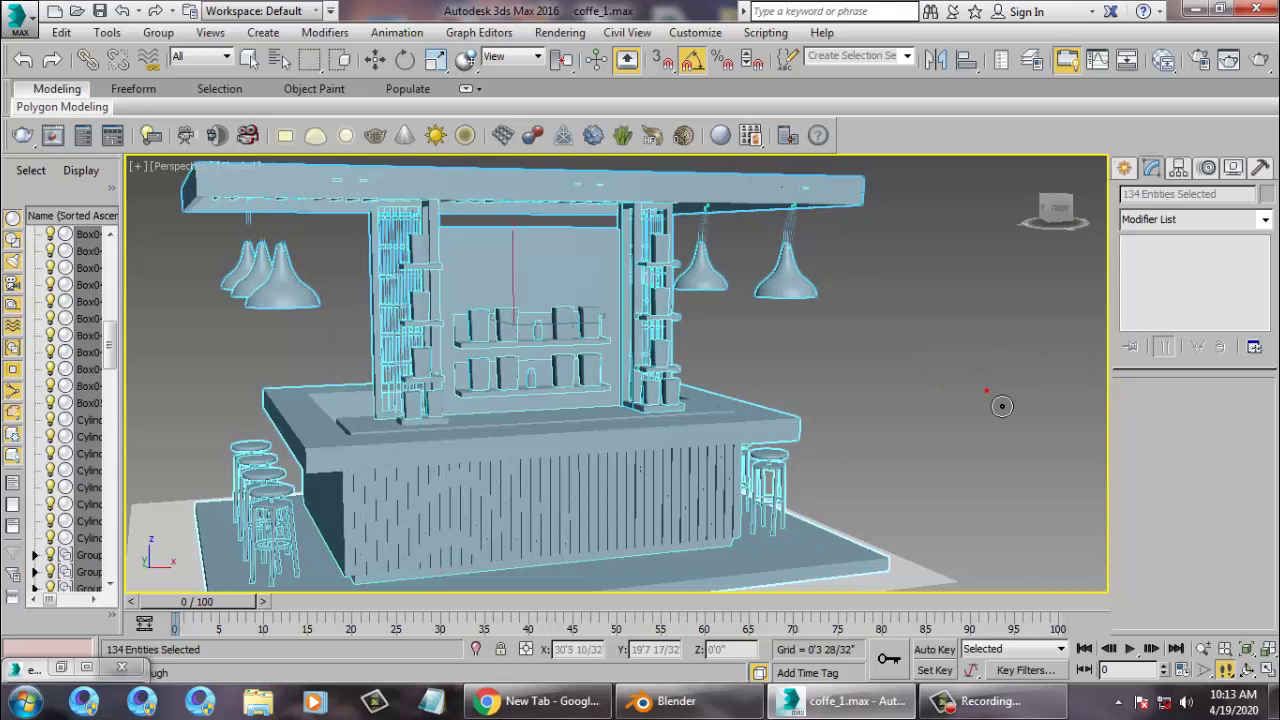
right_click(966, 363)
click(378, 58)
click(816, 396)
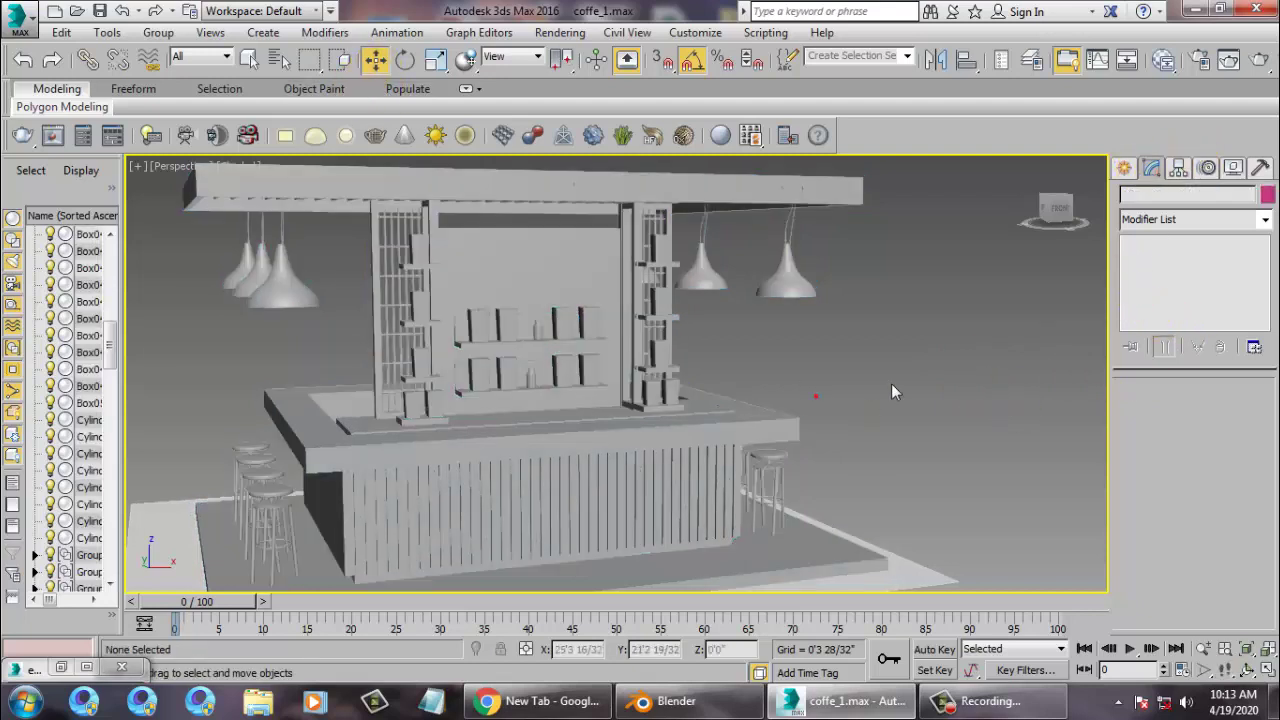
click(888, 381)
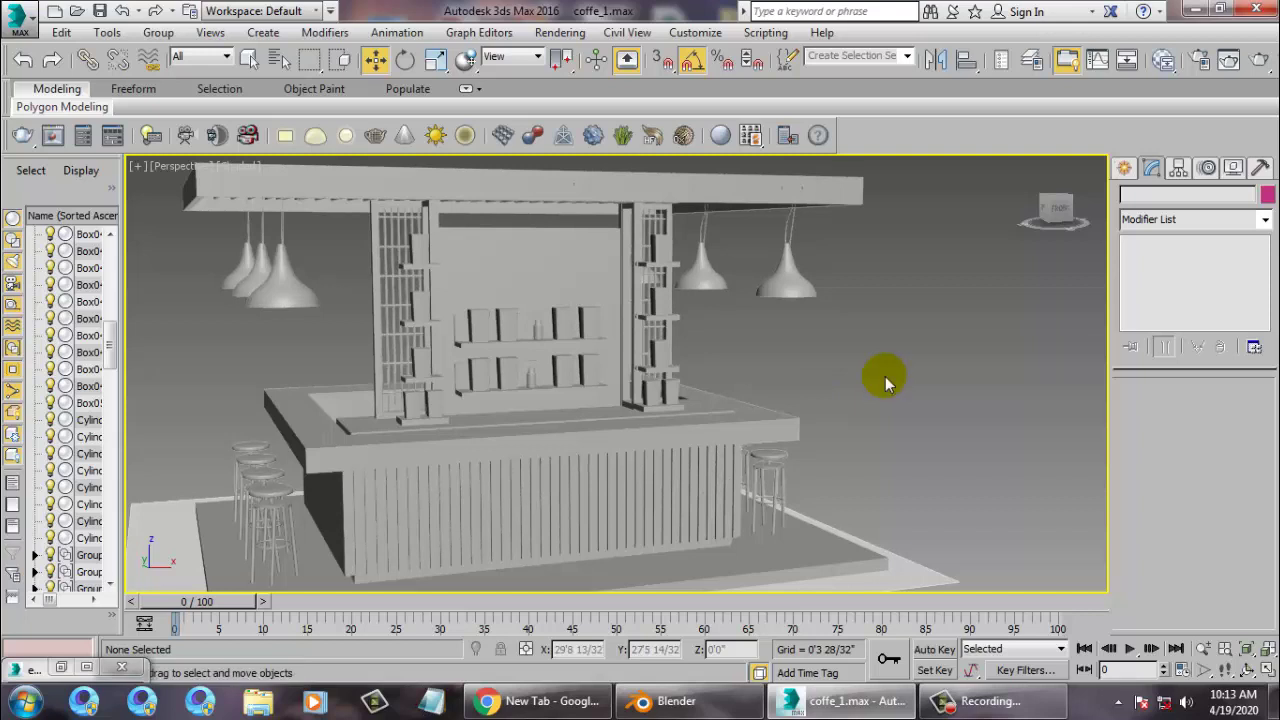